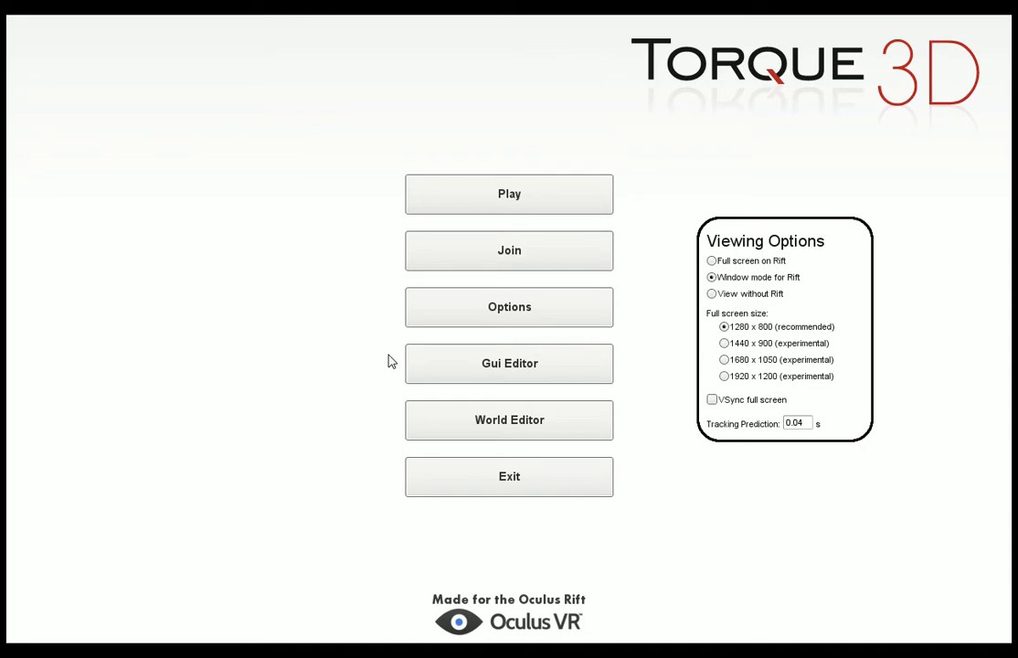
Open the Empty Room level in the World Editor.
click(509, 432)
click(447, 441)
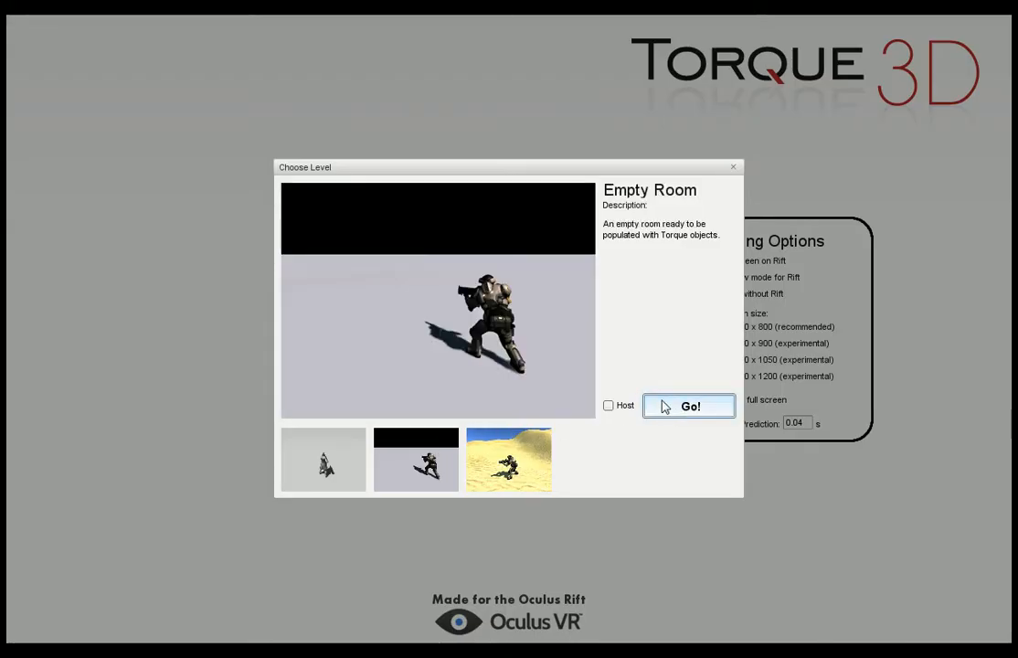
click(668, 406)
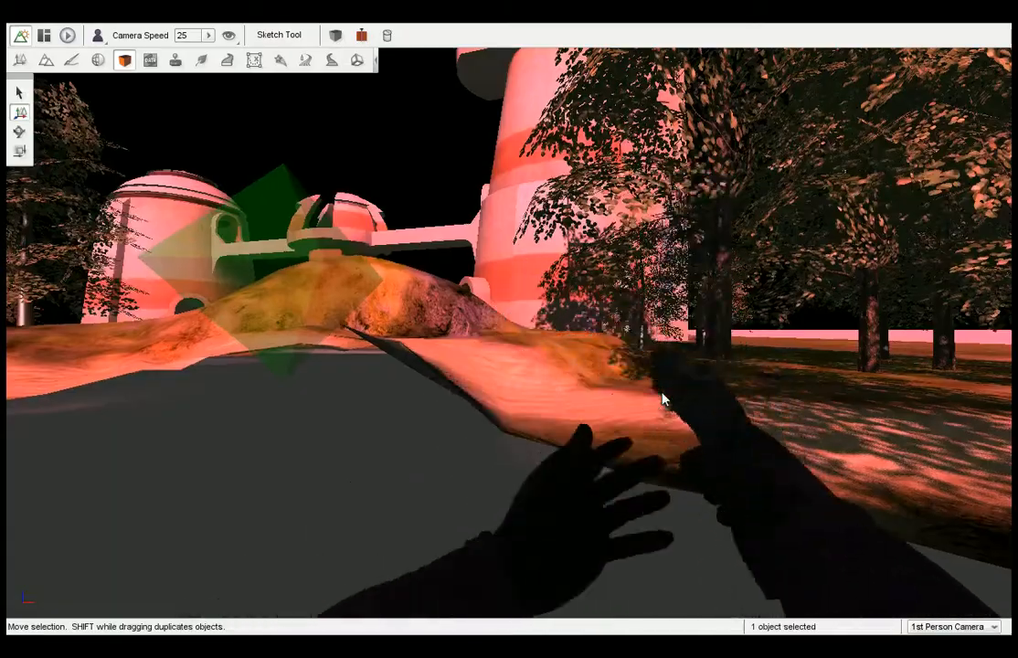
Clear the selected convex shape in the level and switch from the Sketch Tool to the Object Editor.
key(w)
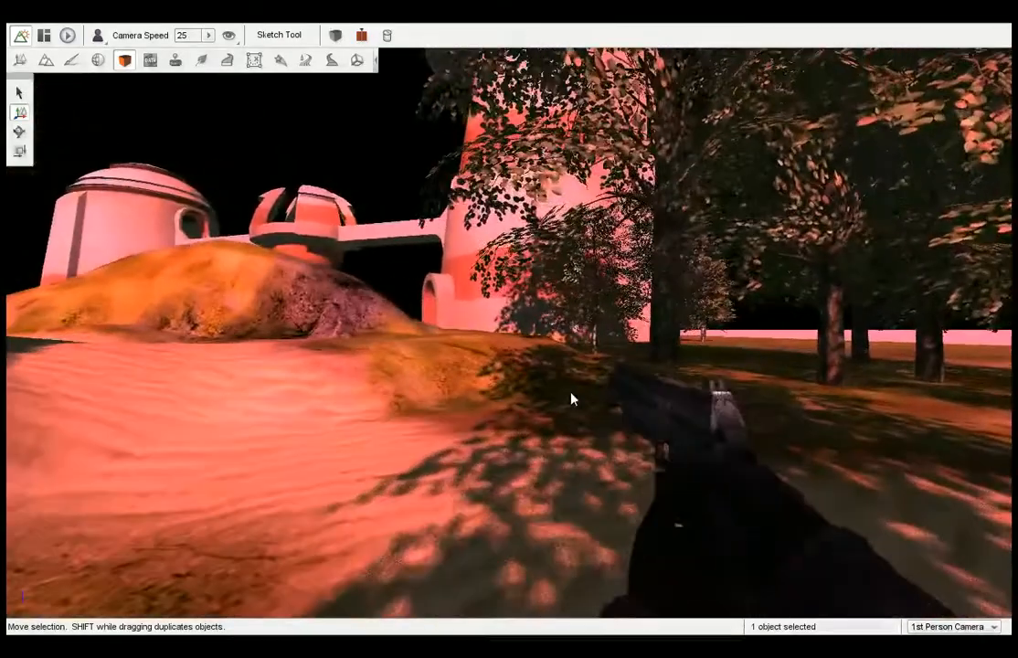
right_drag(571, 398, 550, 386)
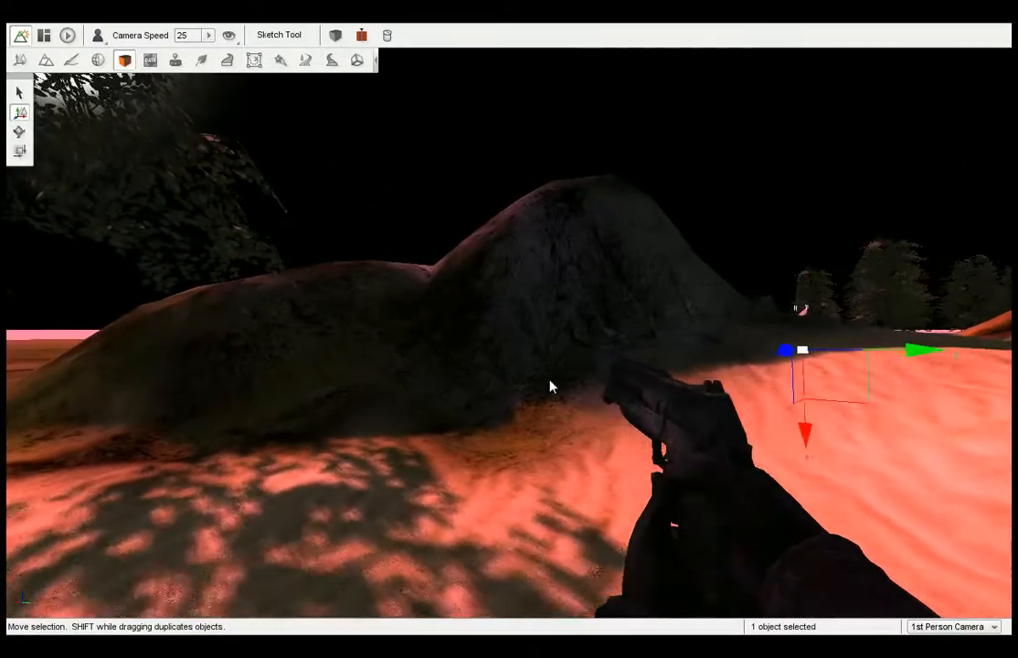
click(521, 320)
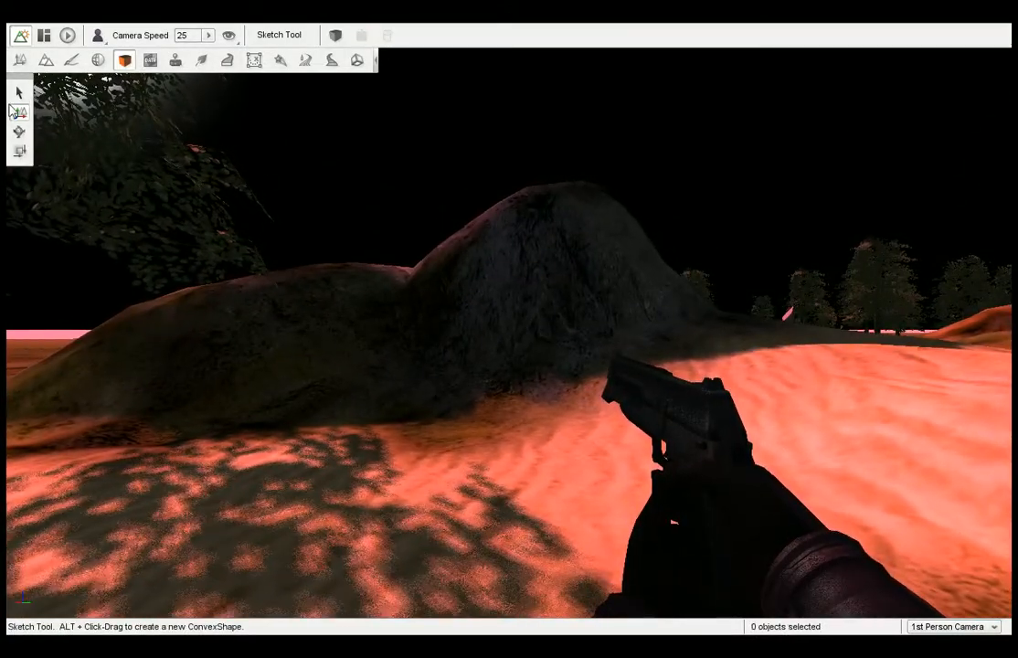
click(21, 62)
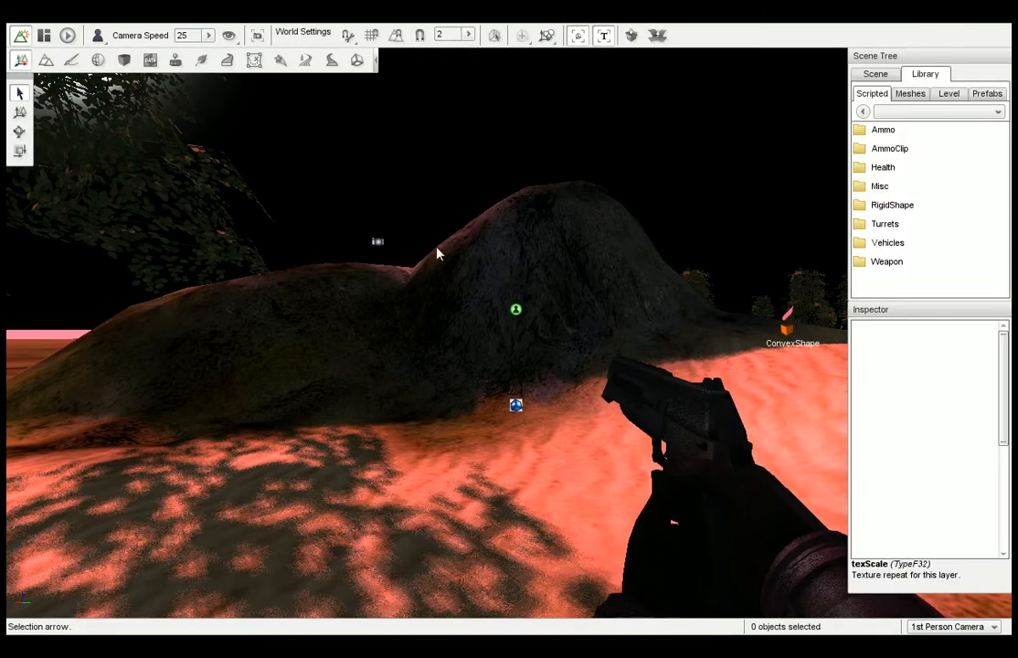
Expand MissionGroup and PlayerDropPoints in the scene tree and select the SpawnSphere.
click(875, 73)
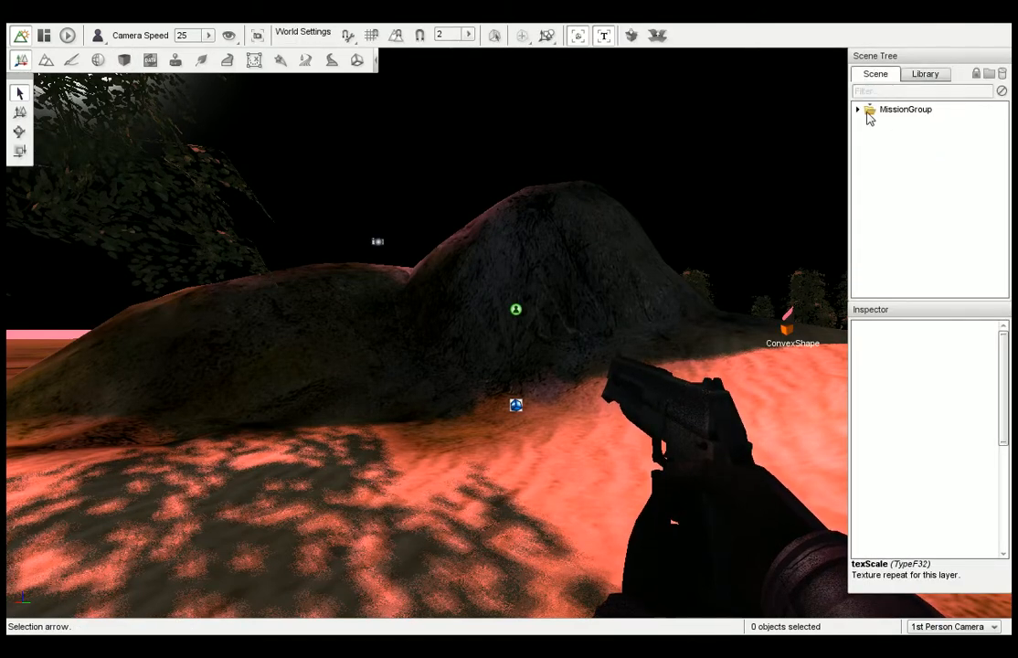
click(859, 110)
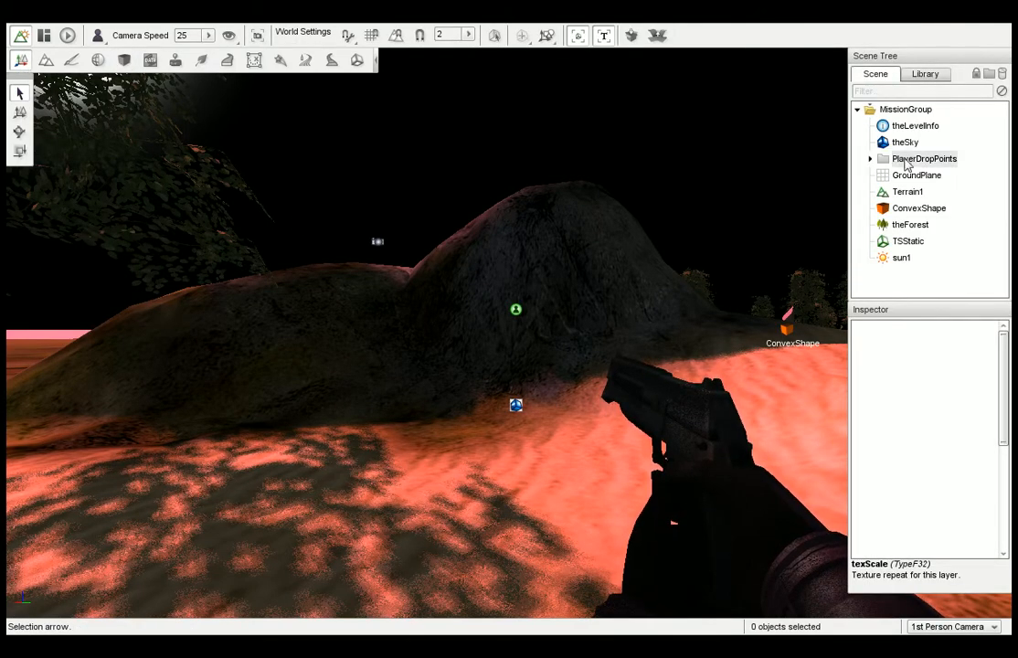
click(870, 159)
click(928, 174)
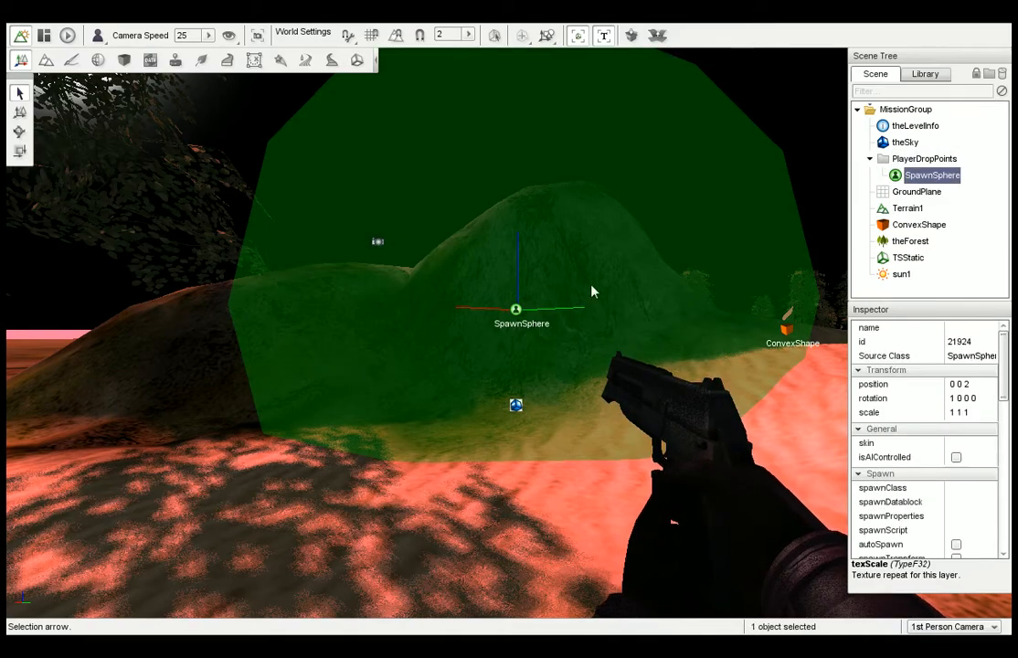
Examine the SpawnSphere's area and the sandy path beyond it, and clear the selection.
right_drag(591, 291, 642, 309)
key(a)
right_drag(552, 314, 676, 313)
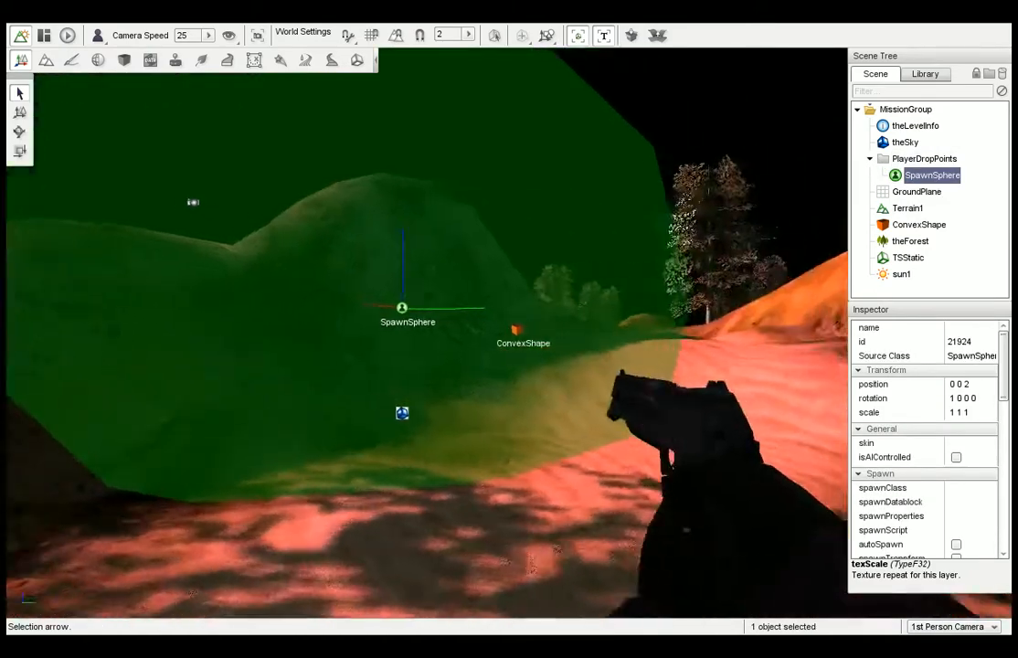
key(d)
key(d)
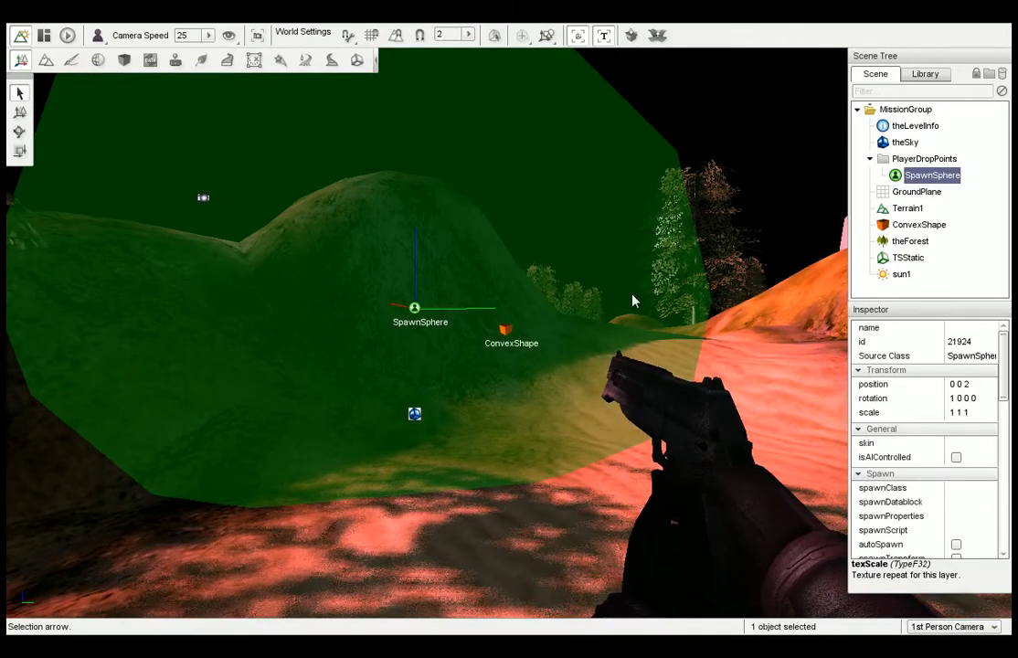
key(d)
key(w)
right_drag(587, 290, 522, 280)
key(w)
click(507, 225)
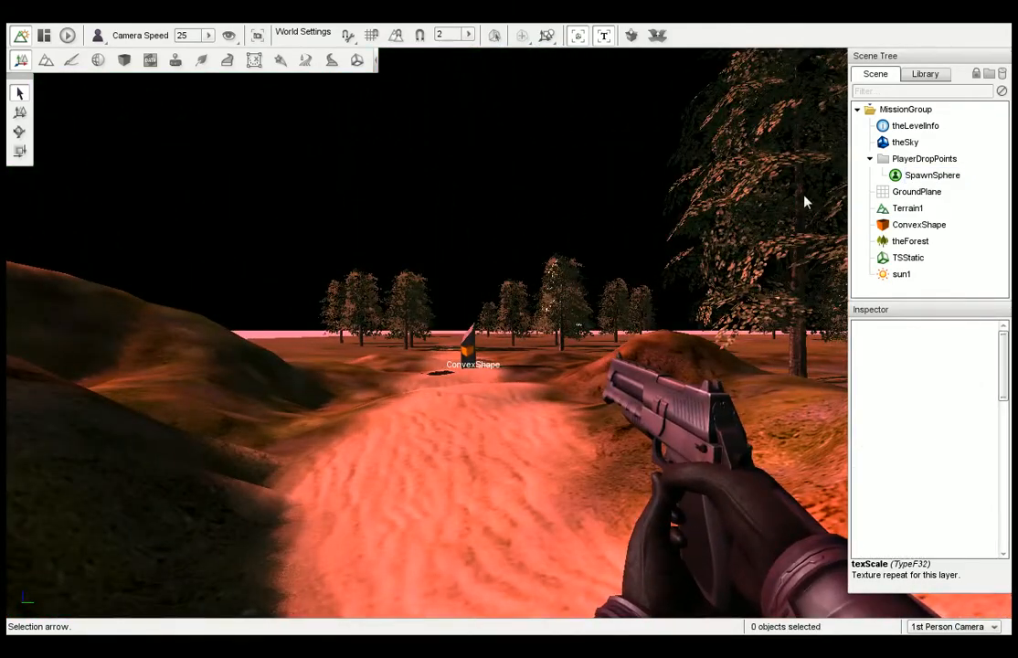
Select the sun1 object in the scene tree, face the sun in the level and bring up its lighting properties.
click(903, 144)
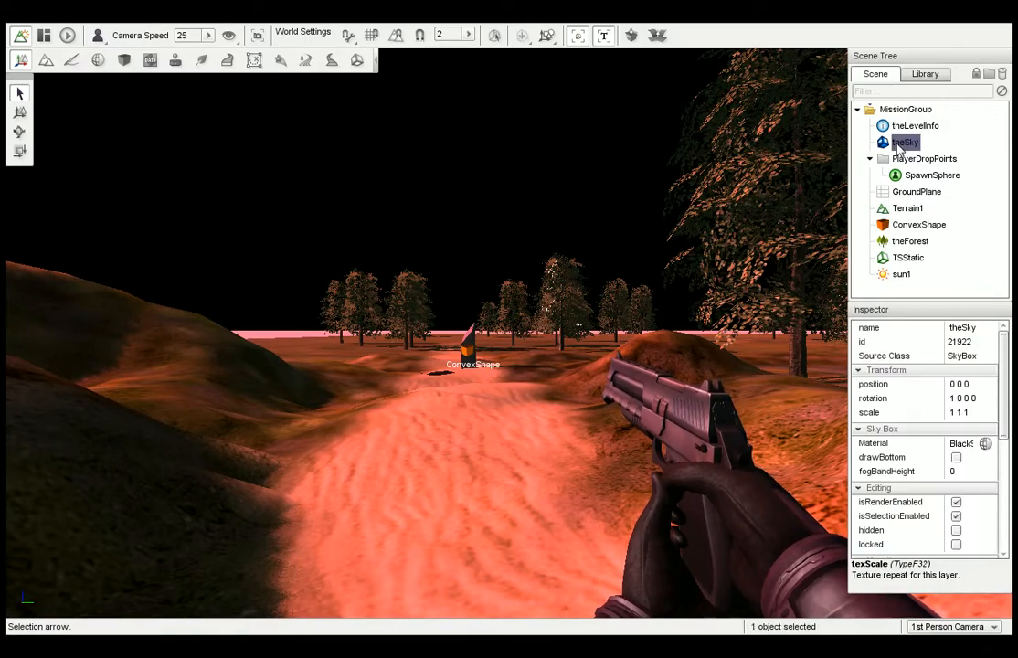
click(902, 274)
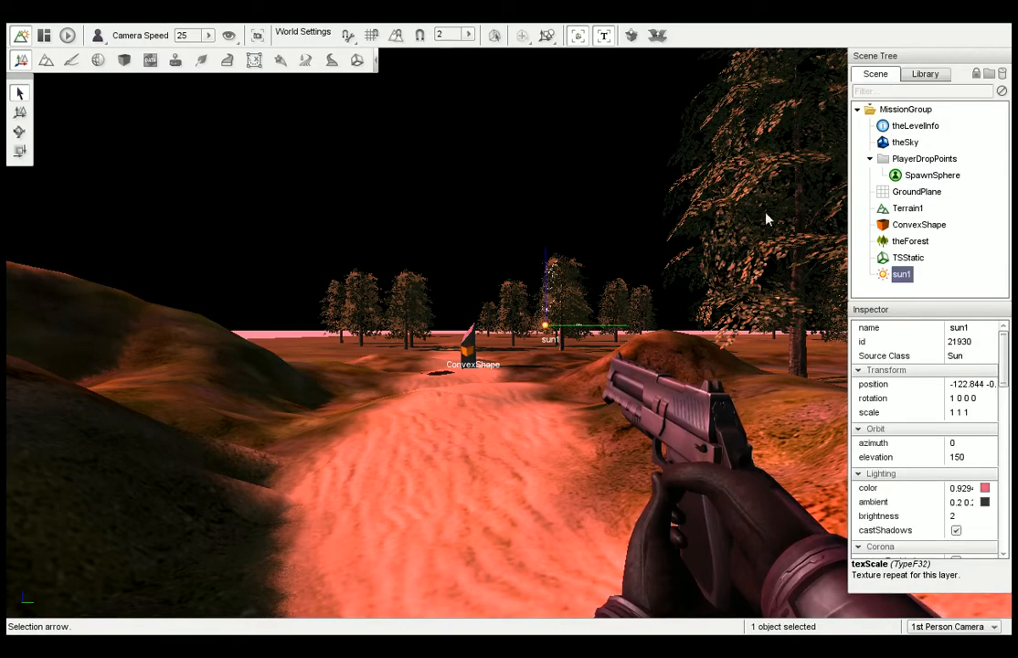
right_drag(765, 219, 809, 193)
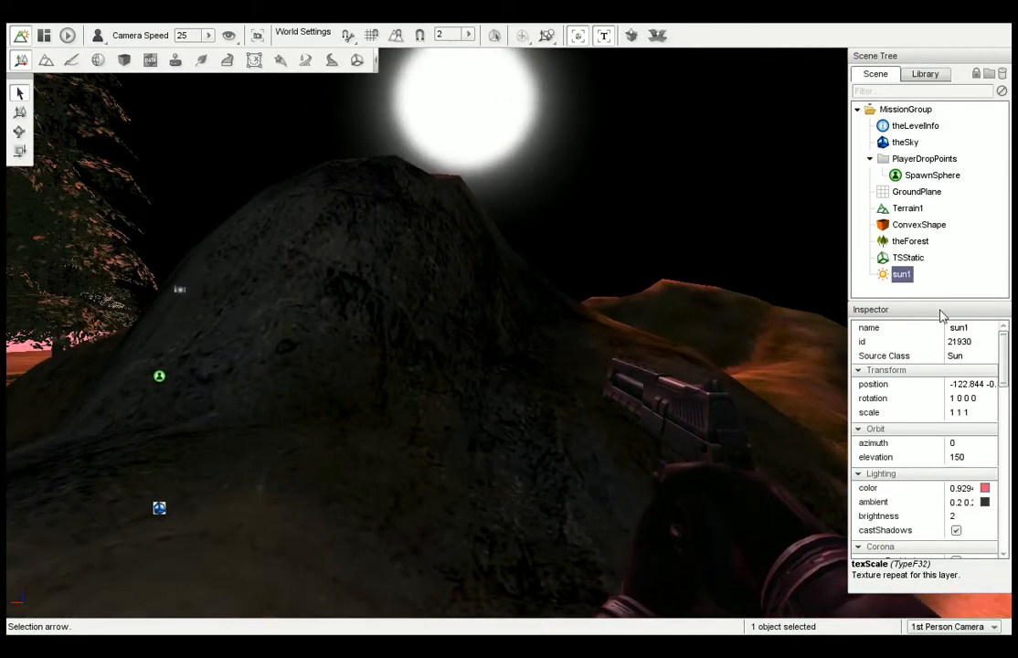
scroll(1005, 409, down, 3)
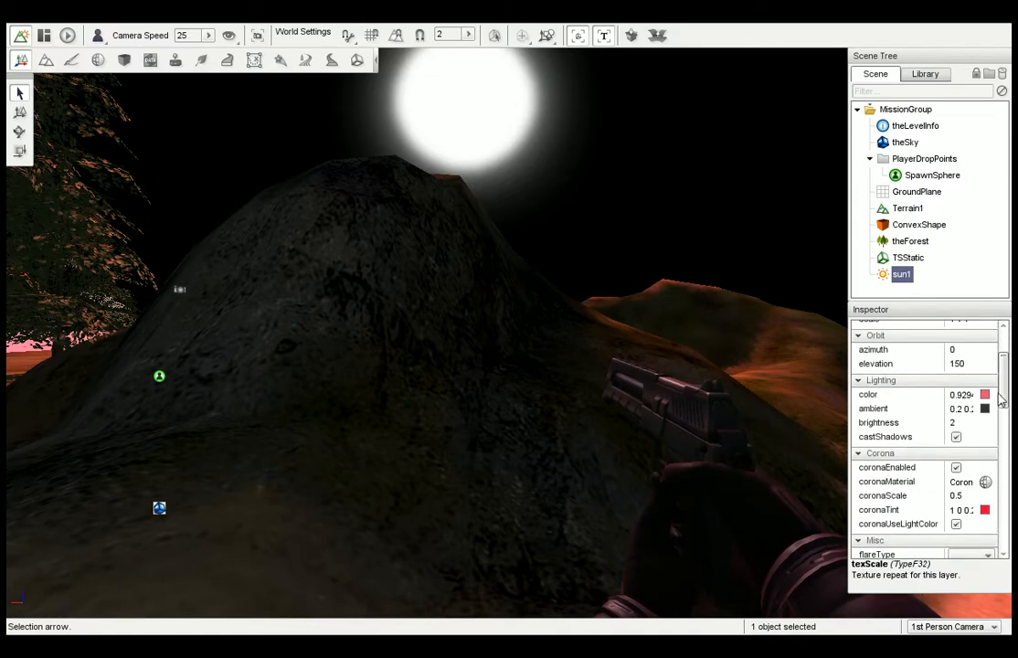
Preview a near-white light color of R 0.973, G 0.980, B 0.949 on sun1 and cancel the change.
click(985, 395)
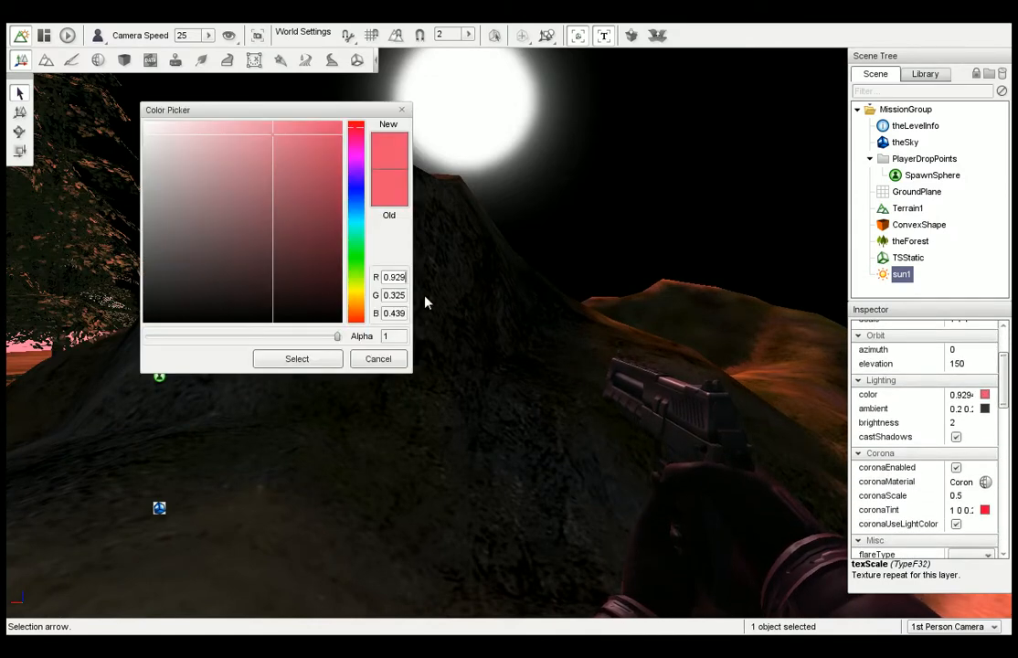
drag(211, 151, 153, 129)
click(352, 285)
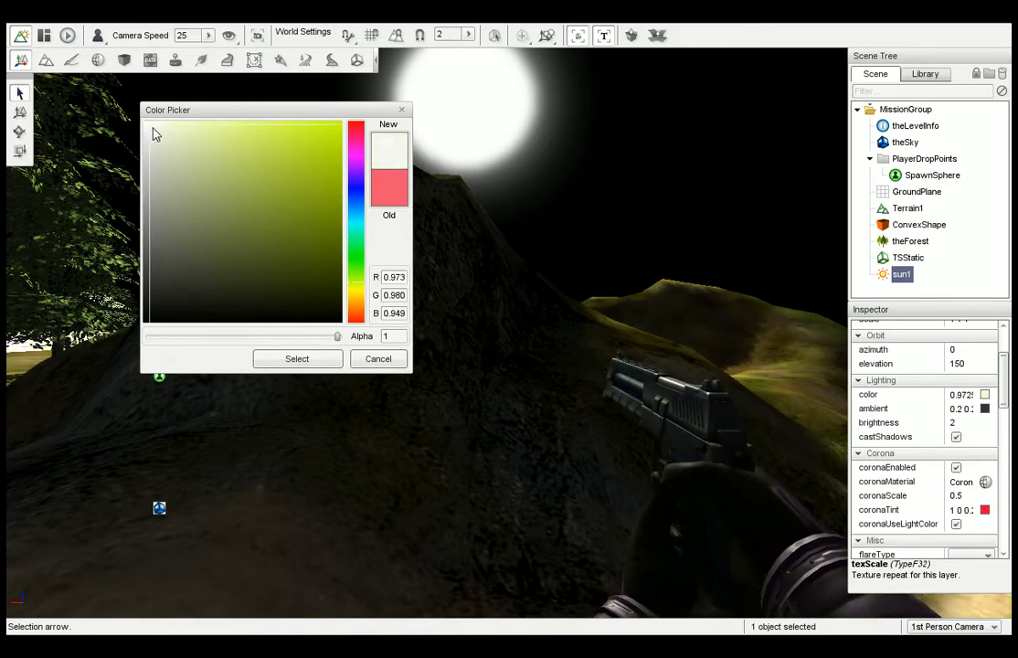
click(379, 358)
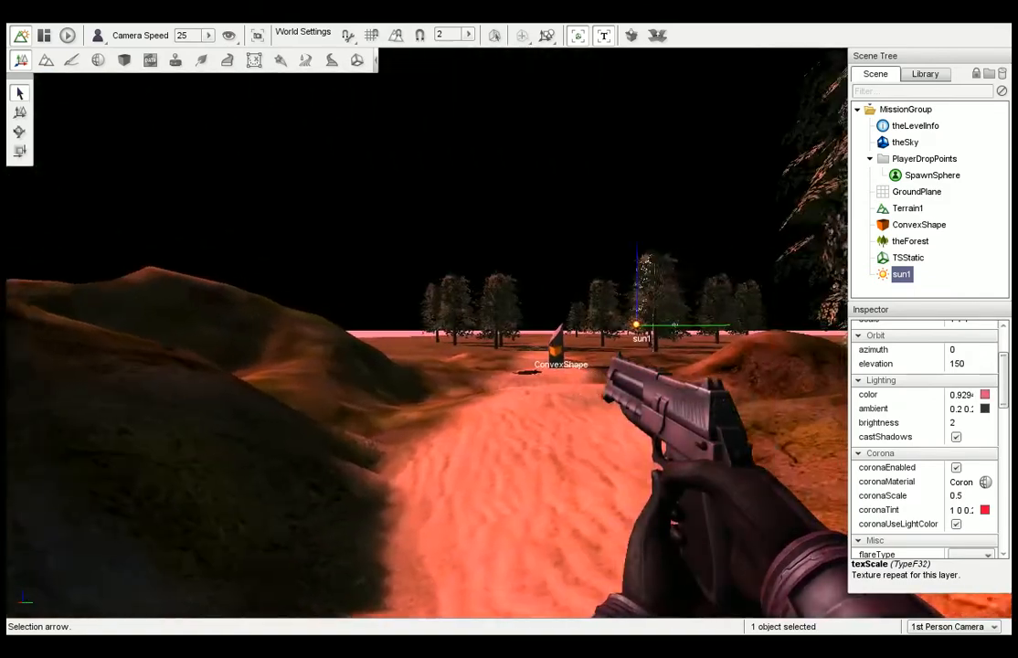
Toggle castShadows off and back on twice for sun1 to compare the terrain and trees without shadows.
right_drag(382, 330, 402, 331)
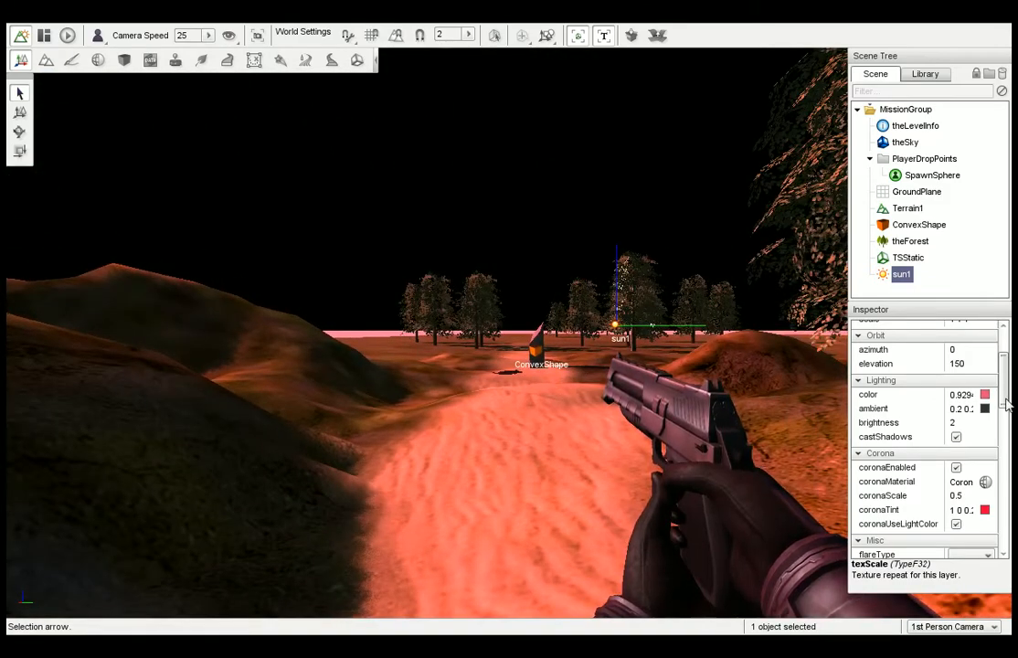
drag(1005, 404, 1007, 418)
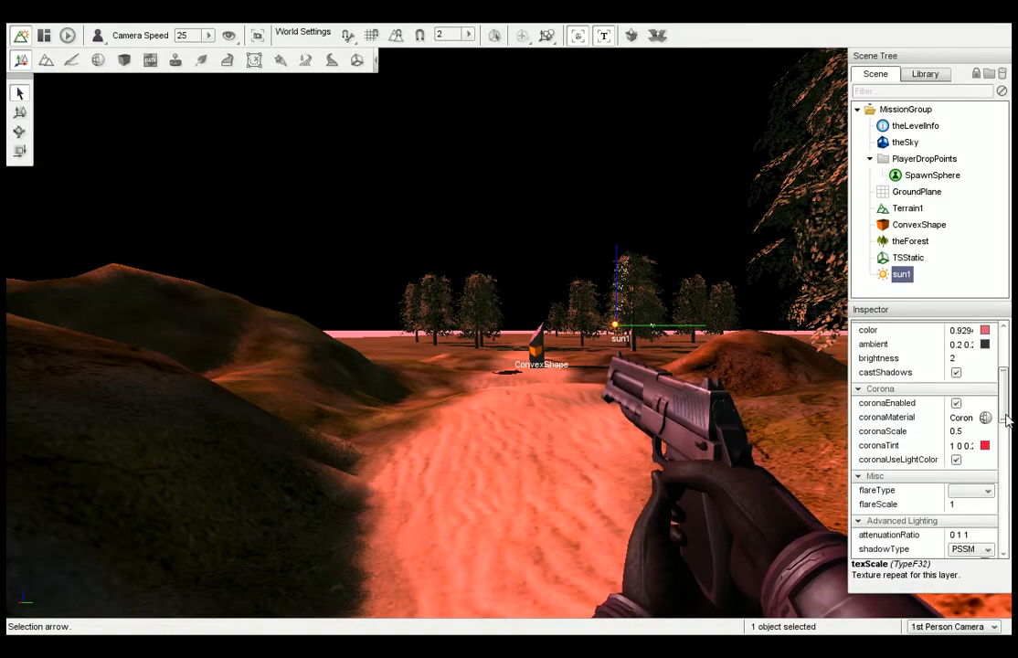
click(958, 375)
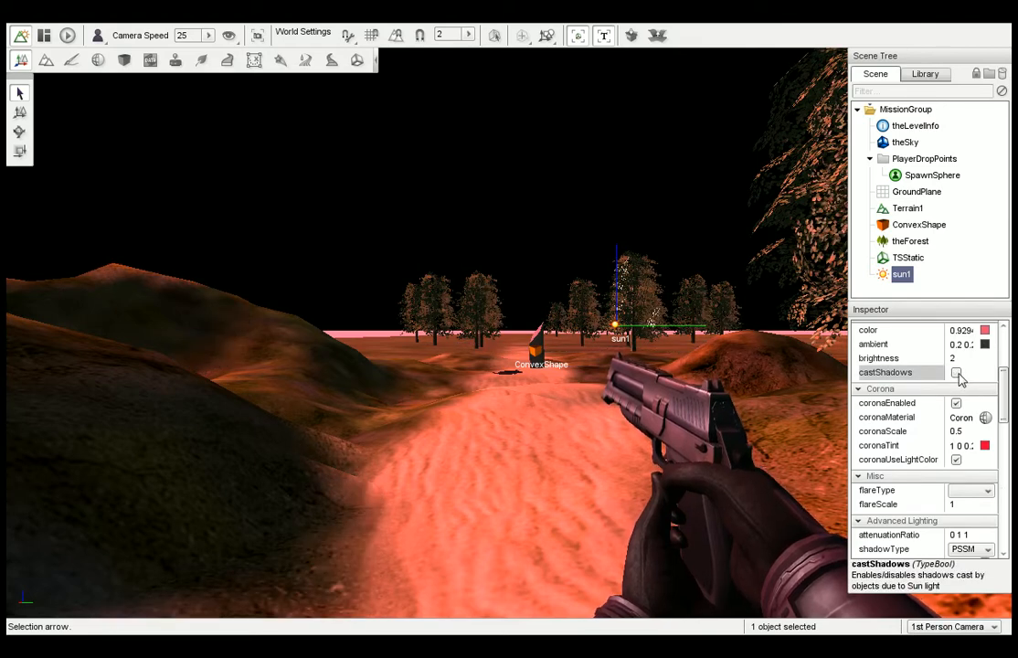
click(957, 374)
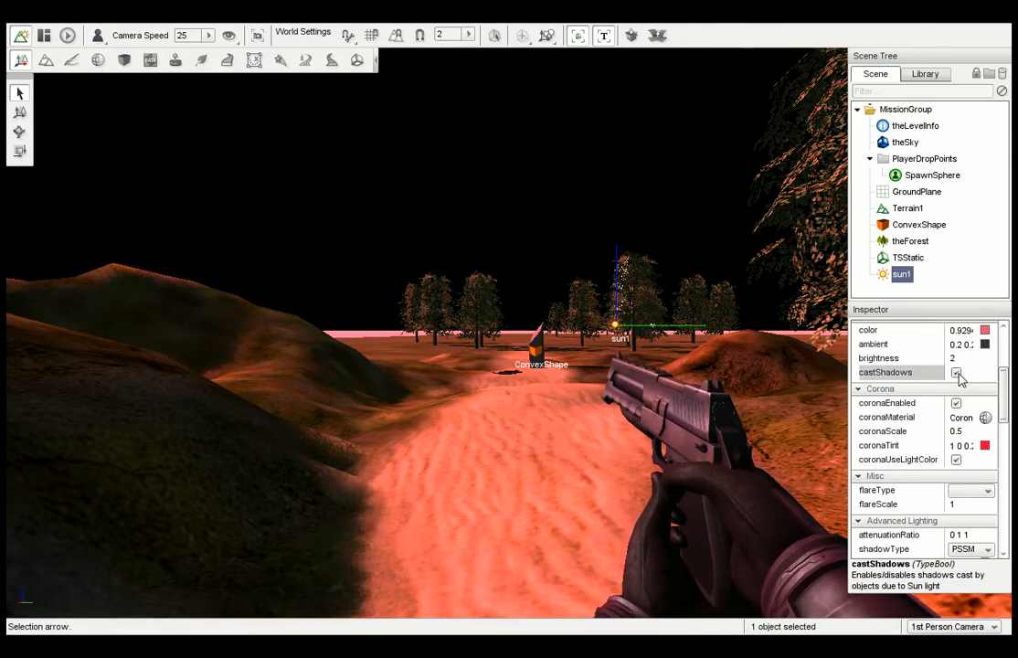
click(957, 374)
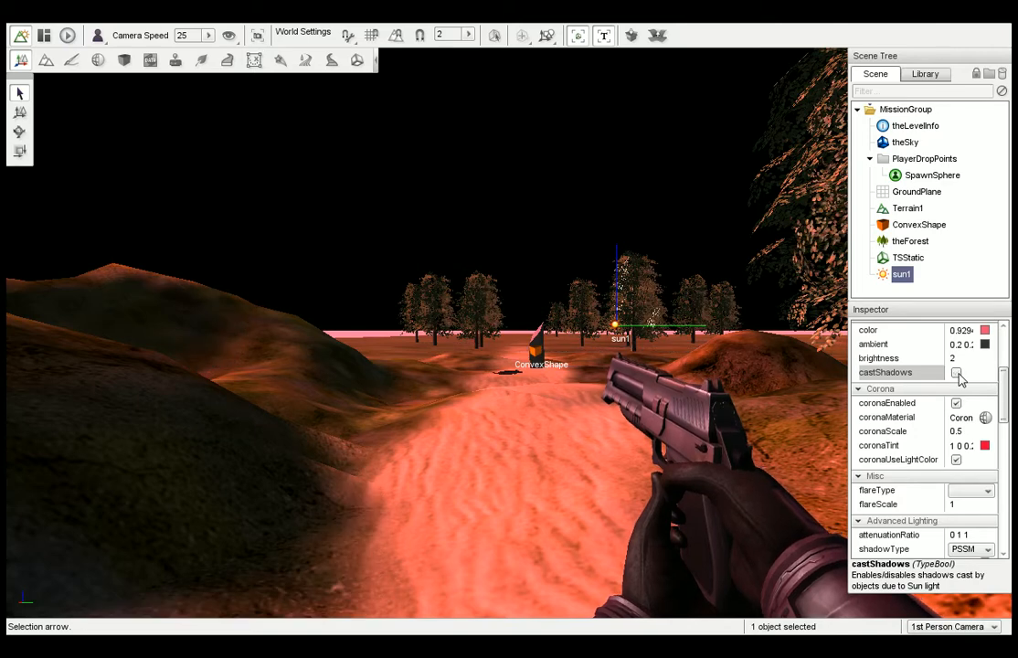
click(956, 374)
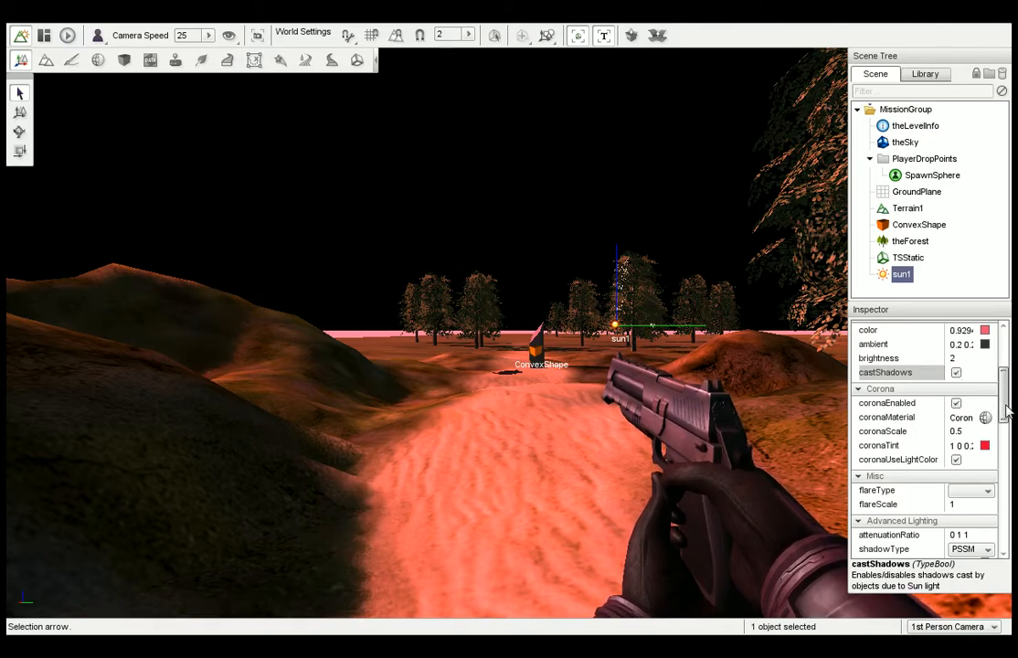
Examine sun1's corona settings, including coronaUseLightColor, and its advanced lighting properties.
drag(1005, 412, 1011, 425)
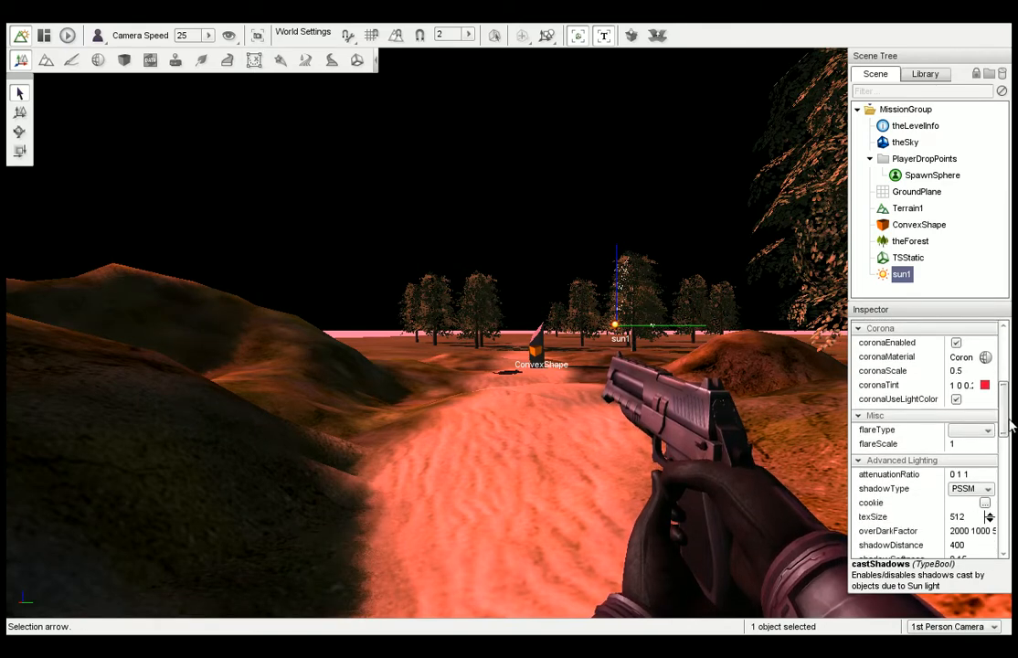
click(957, 400)
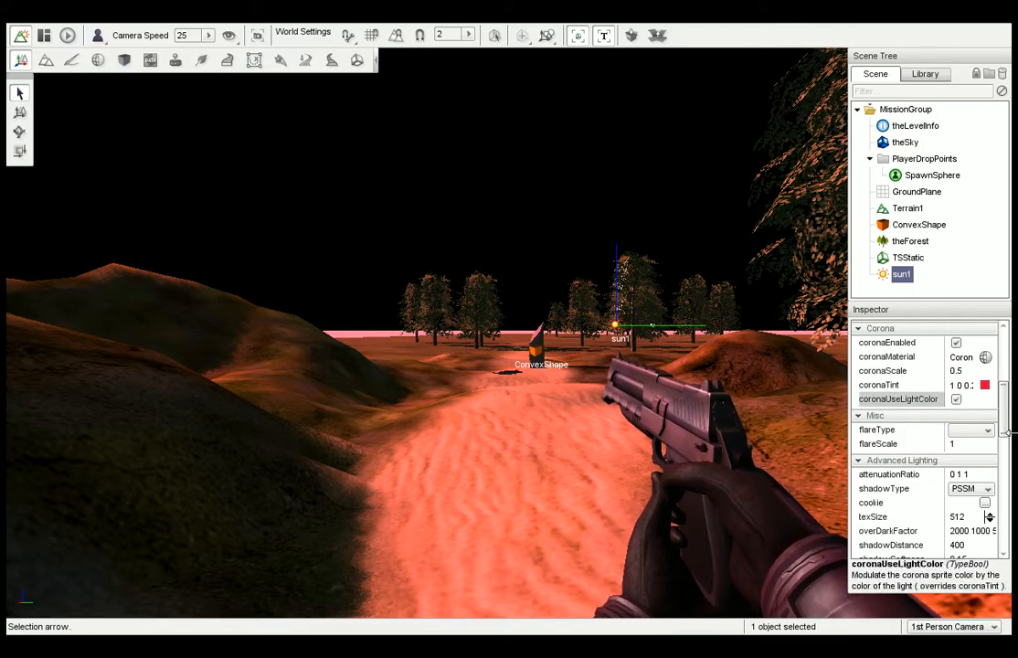
drag(1005, 437, 1009, 412)
click(1006, 334)
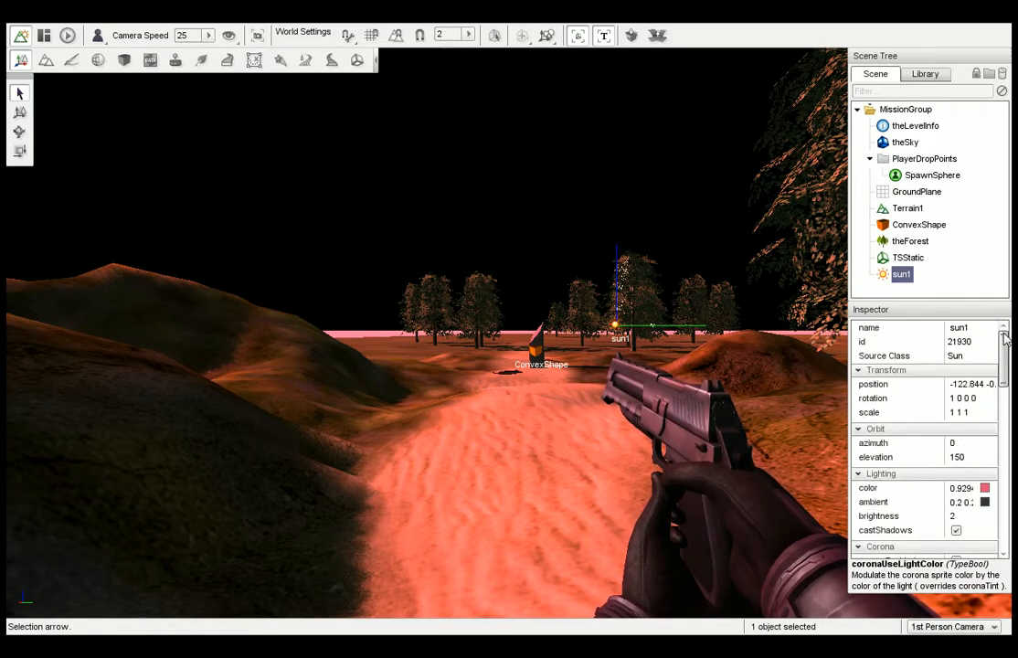
Assign the DesertSkyMat material to theSky sky box and view the cloudy sky around the level.
click(905, 142)
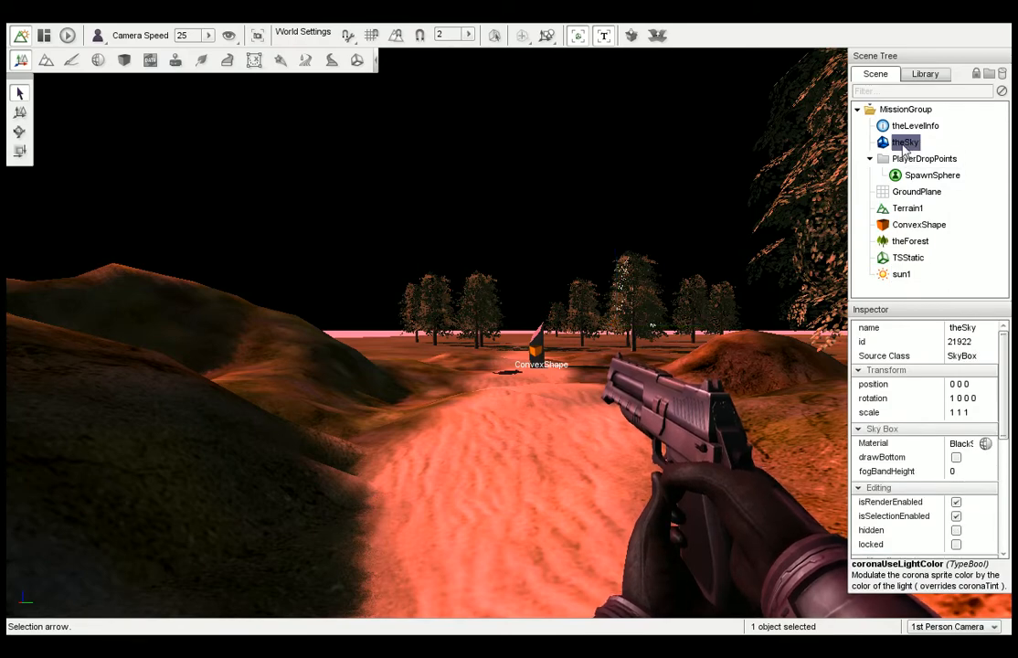
right_drag(705, 229, 698, 230)
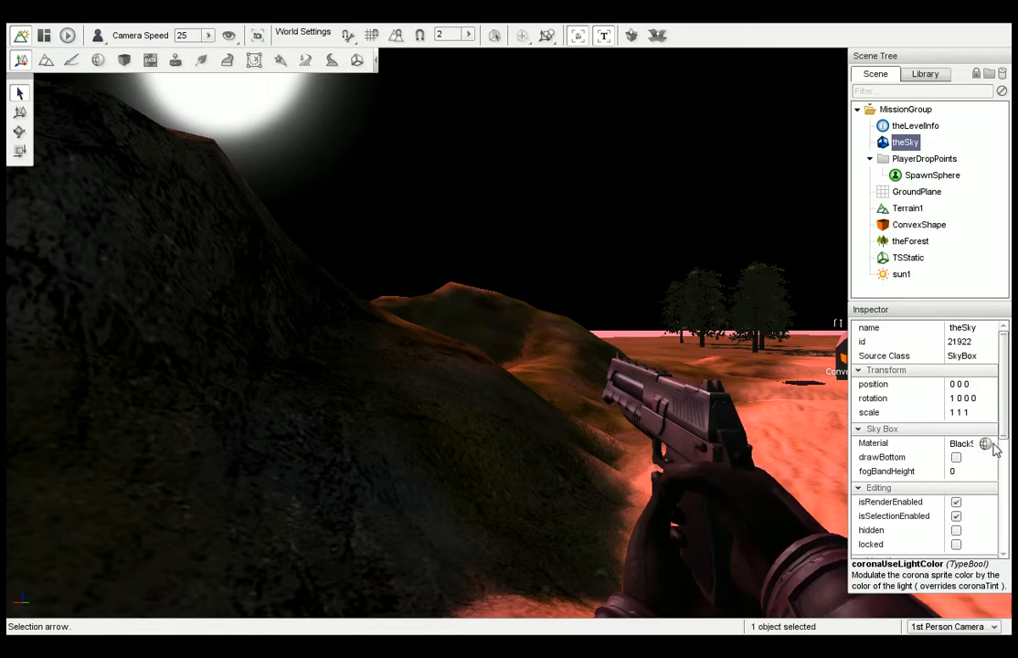
click(985, 444)
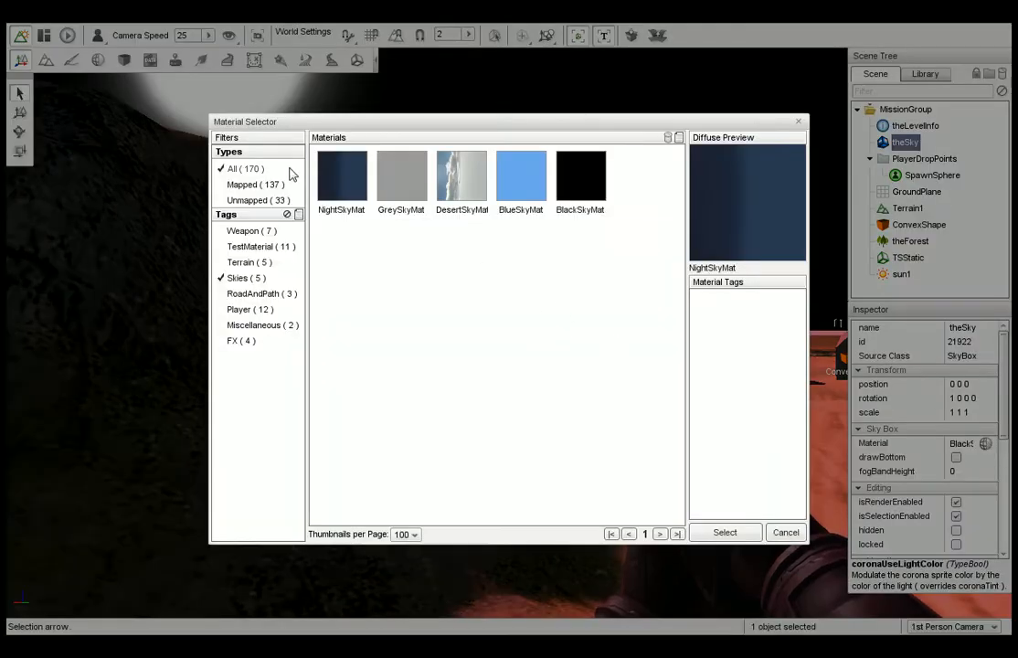
click(479, 210)
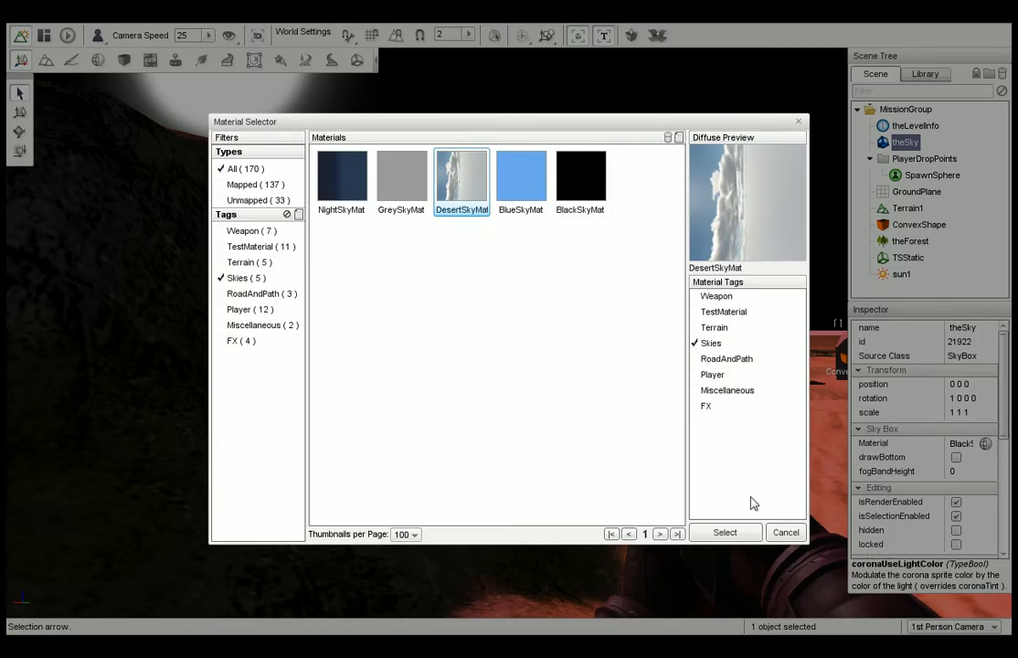
click(742, 532)
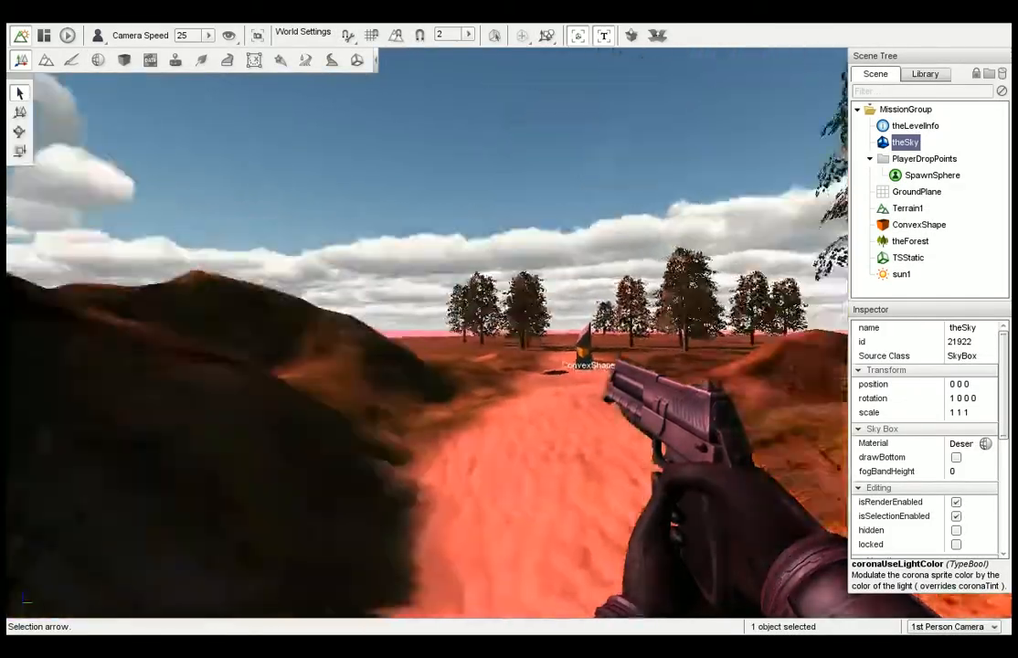
right_drag(509, 333, 575, 333)
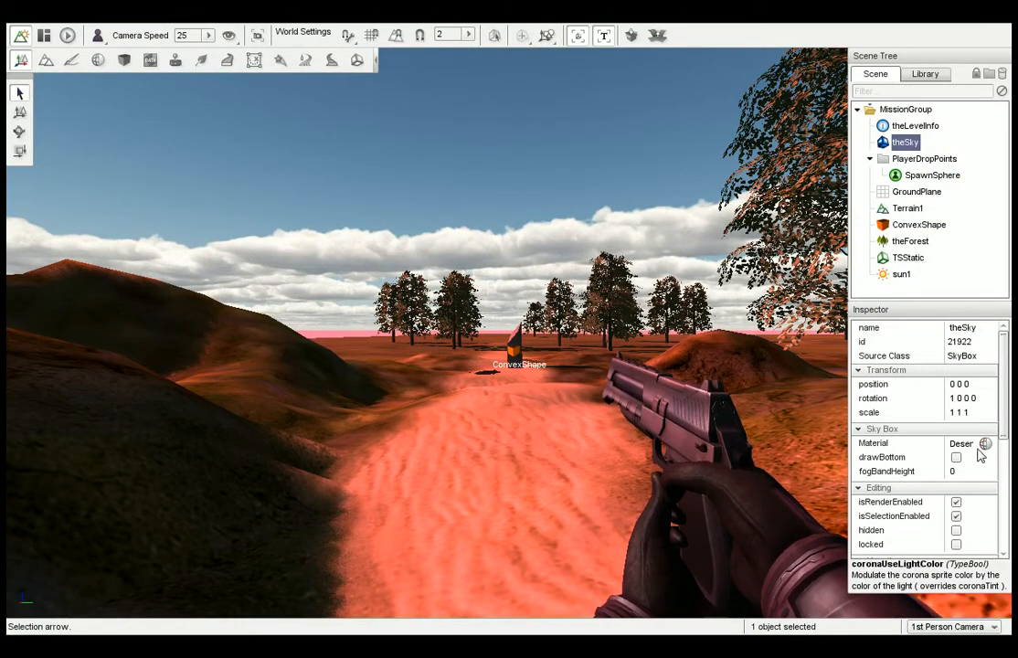
click(983, 458)
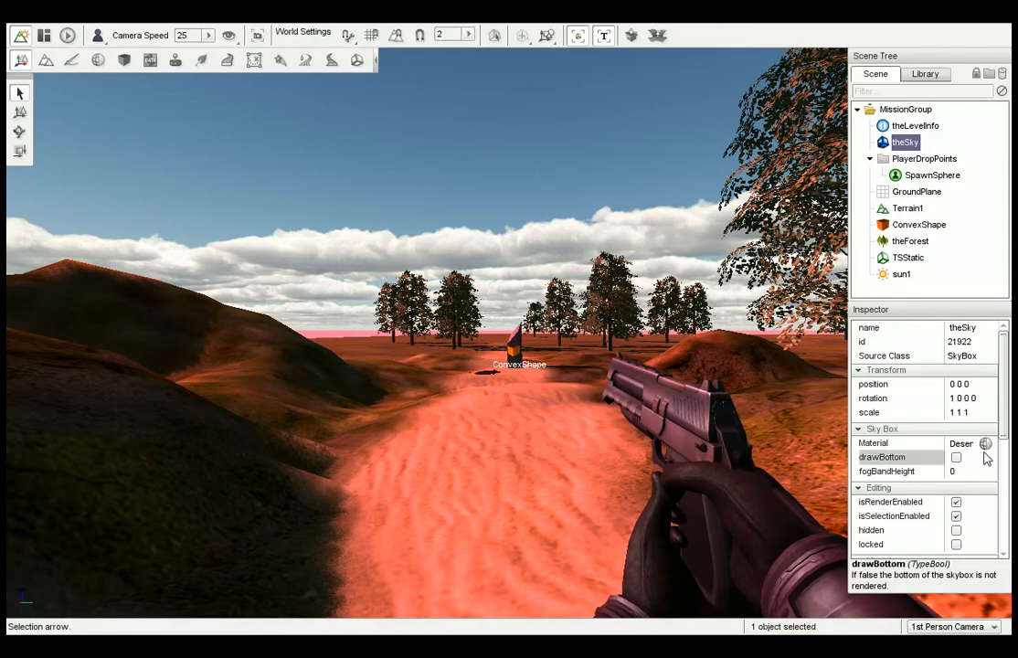
Assign the BlueSkyMat material to theSky sky box and look around the level under the plain blue sky.
click(985, 446)
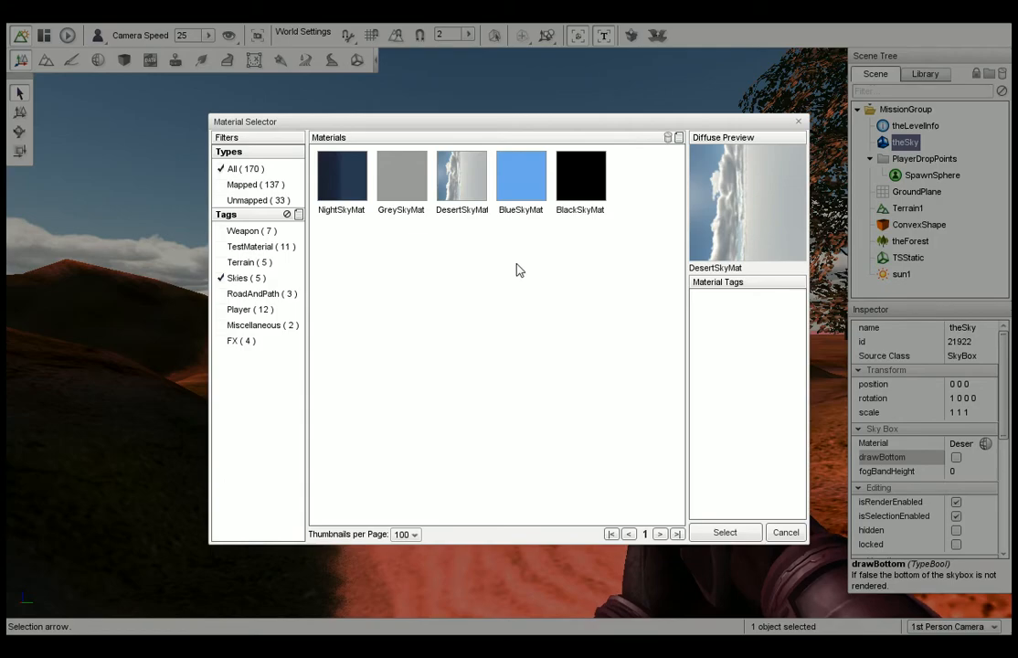
click(521, 179)
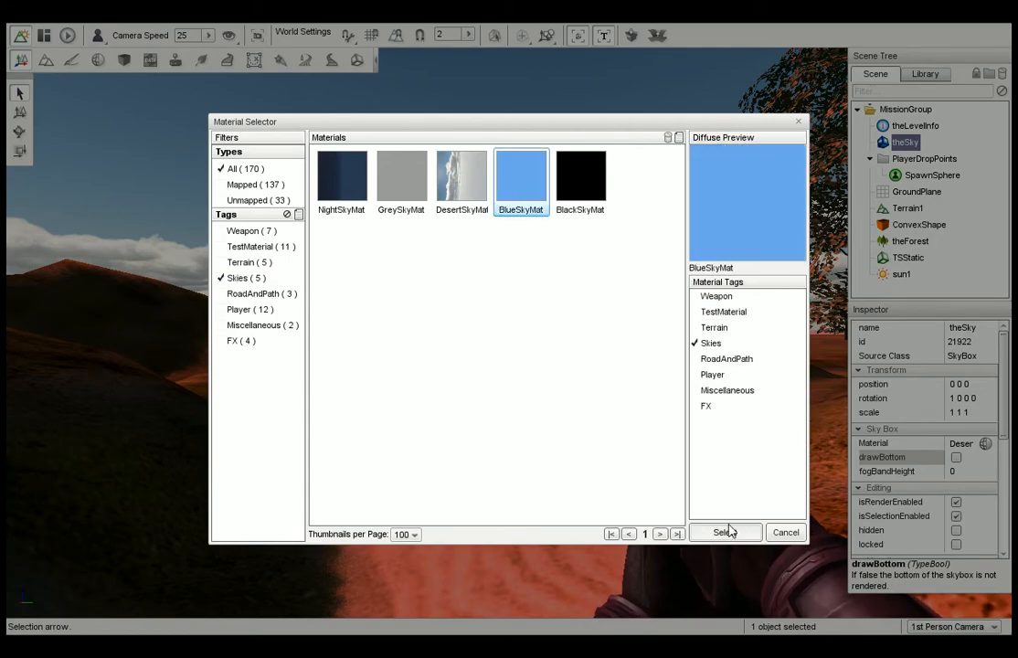
click(724, 532)
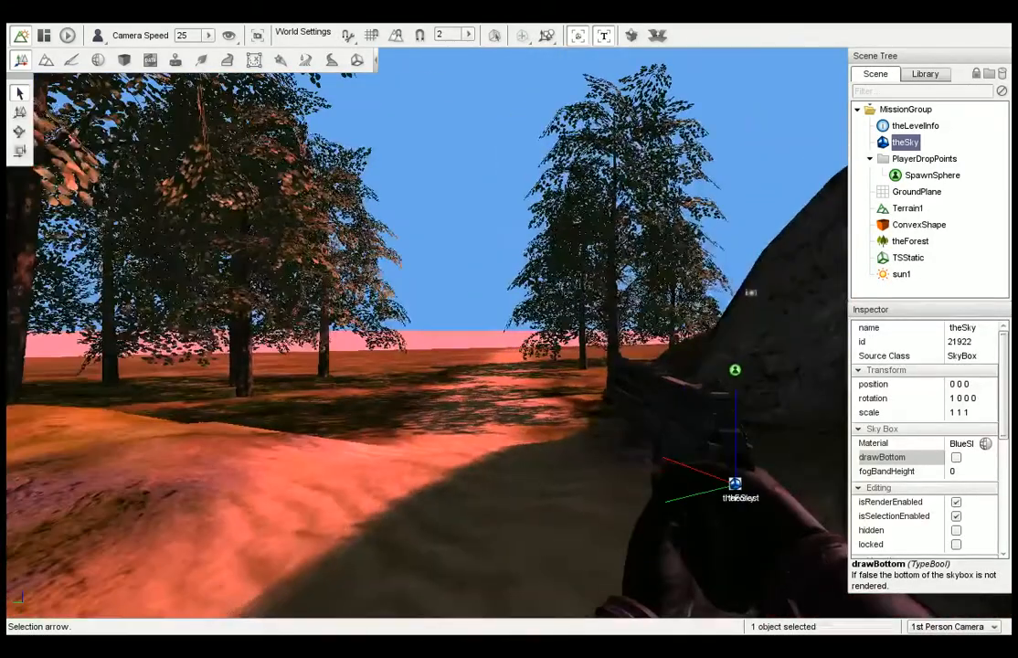
right_drag(751, 292, 763, 281)
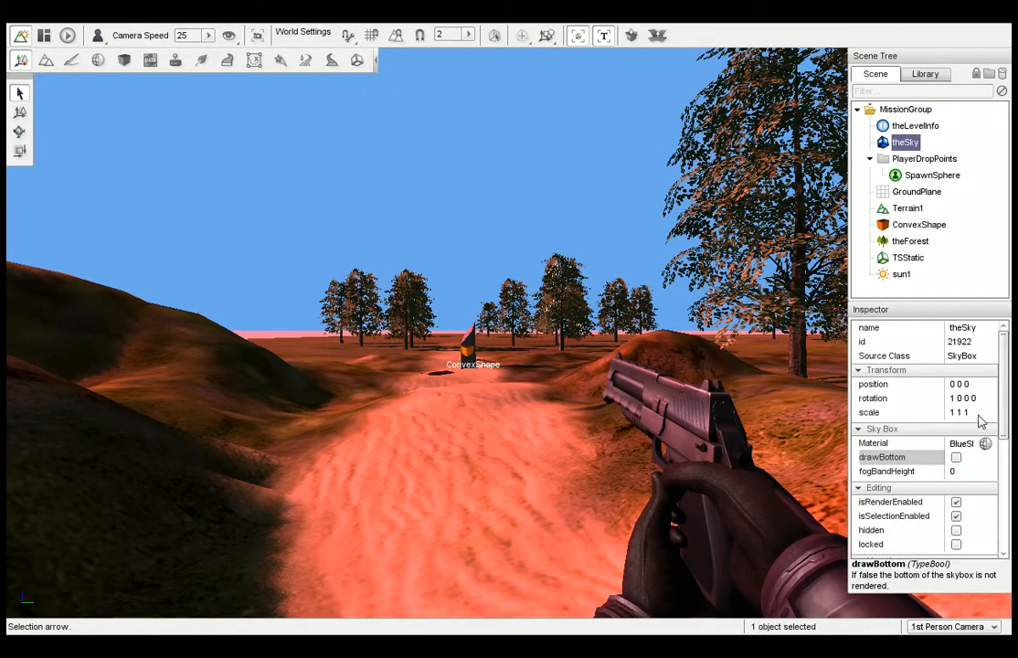
Examine theSky's remaining properties and the horizon around the level where the ground plane meets the sky.
scroll(981, 420, down, 1)
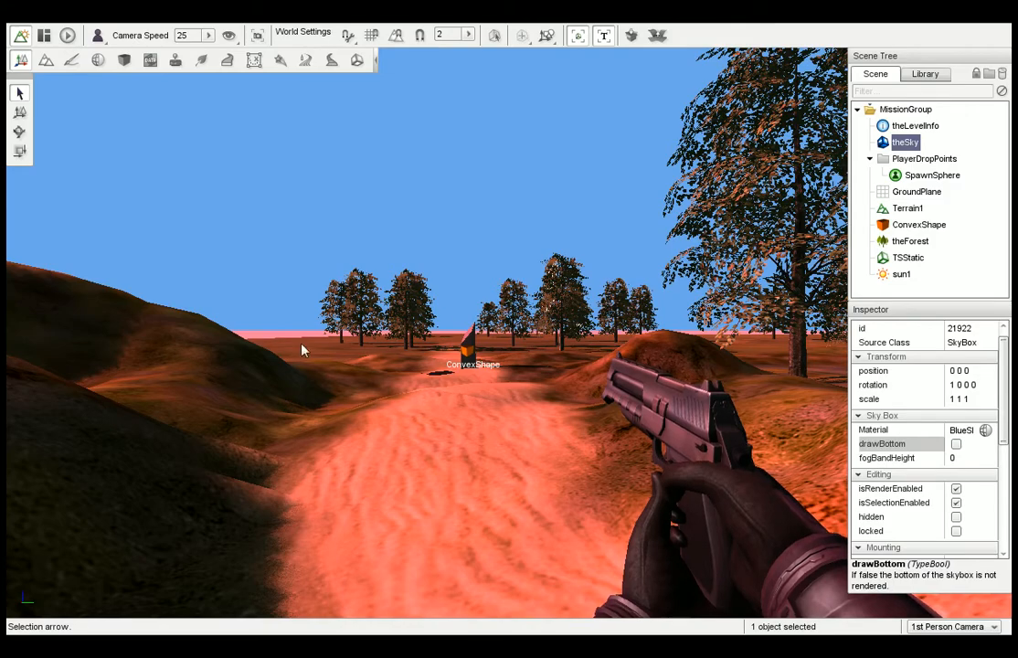
scroll(1010, 438, down, 2)
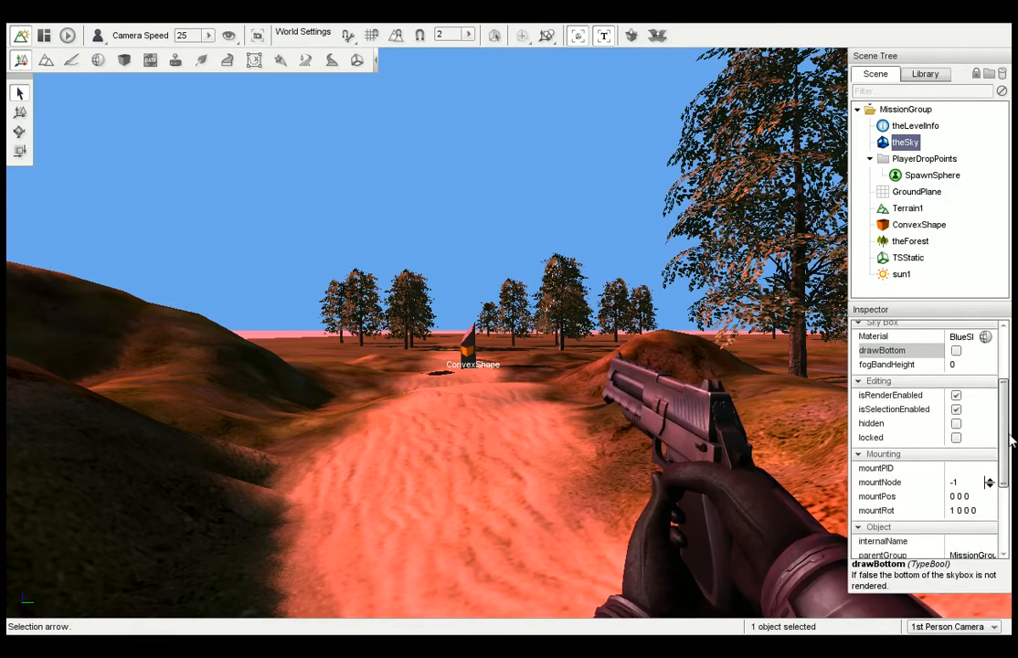
scroll(992, 417, down, 2)
scroll(996, 402, up, 4)
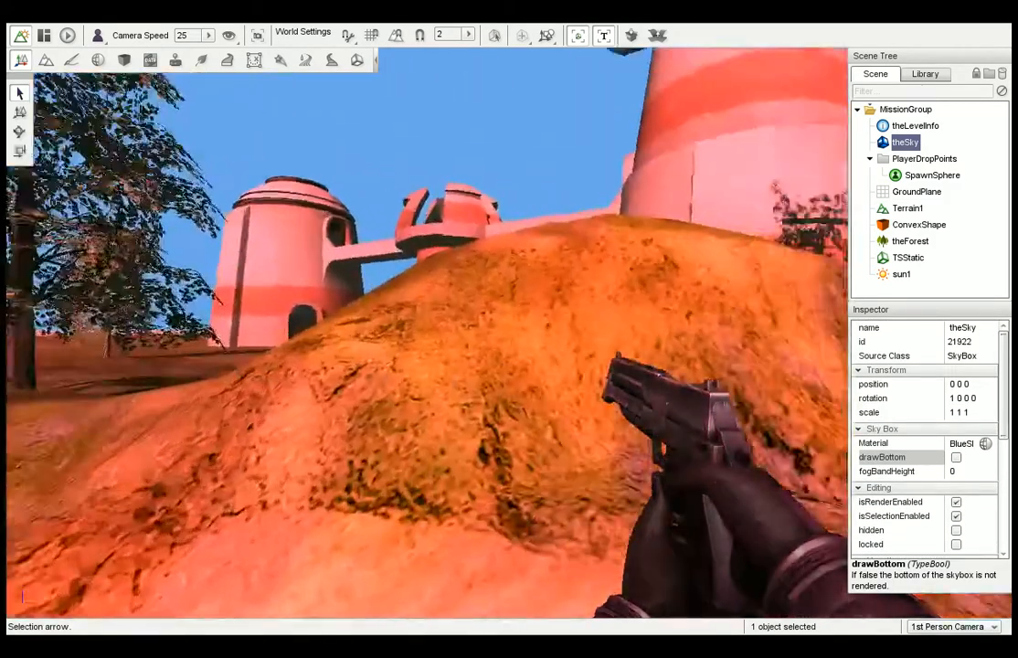
right_drag(620, 368, 805, 368)
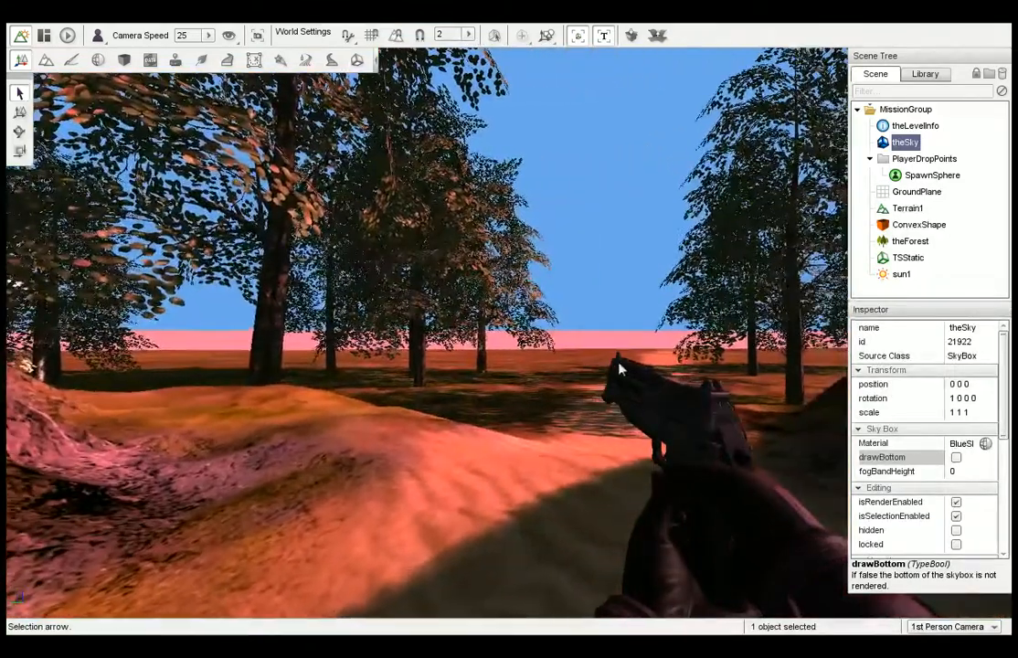
right_drag(543, 347, 589, 348)
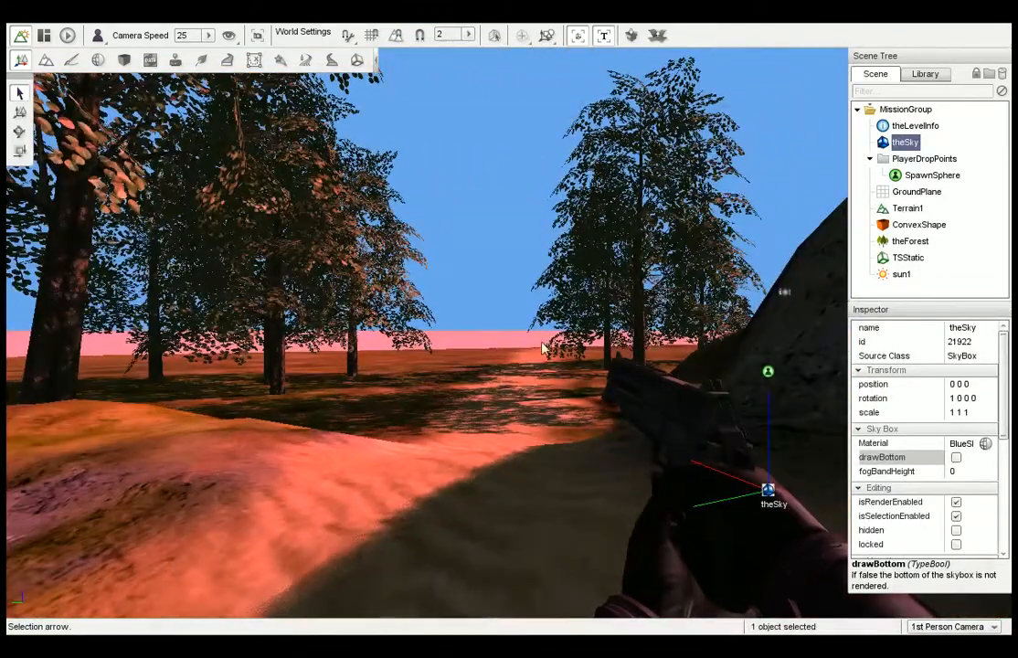
Delete the GroundPlane object and walk across the terrain to view the horizon without it.
click(898, 196)
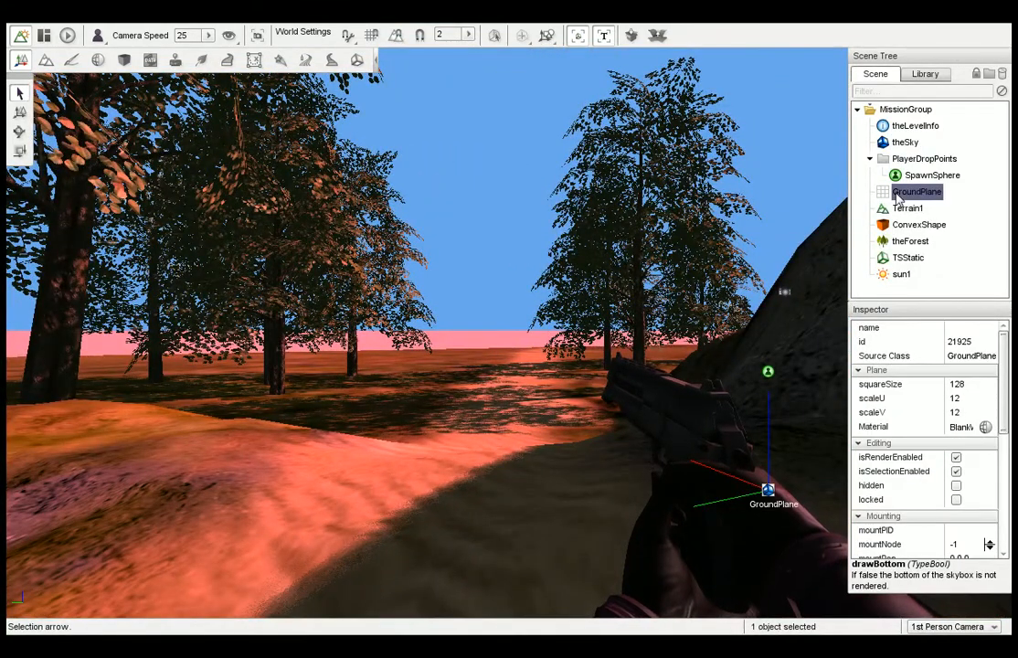
key(Delete)
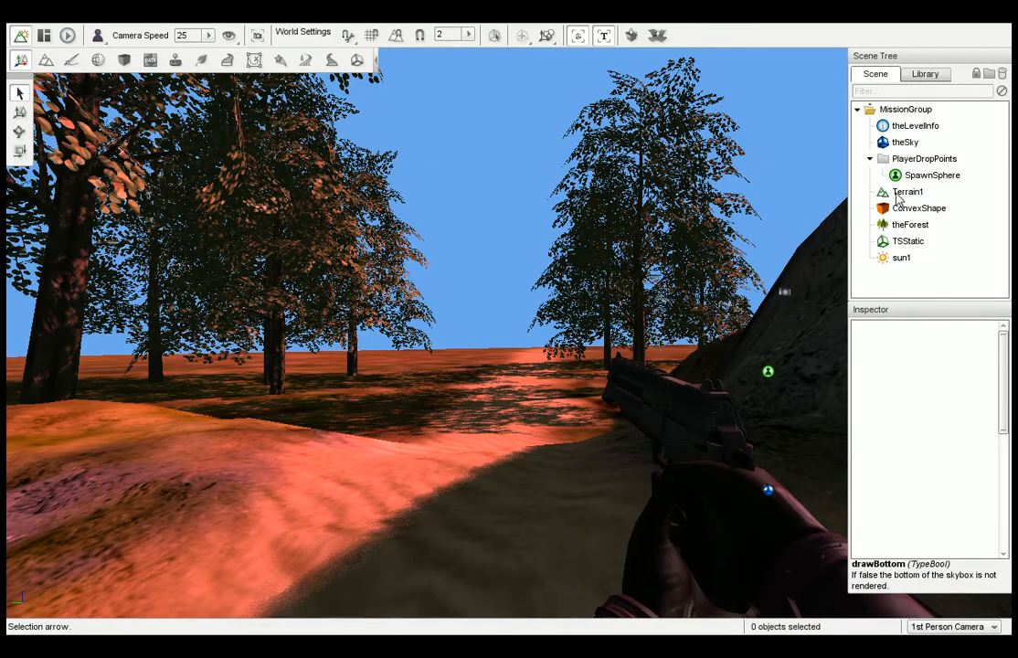
mouse_move(585, 333)
right_down()
mouse_move(338, 333)
mouse_move(594, 333)
right_up()
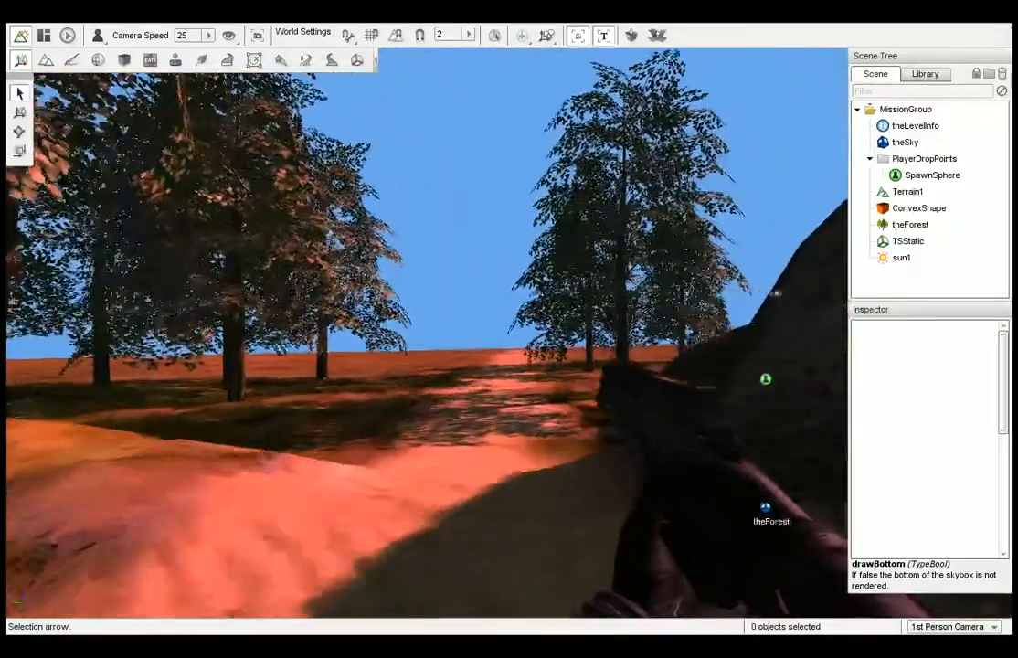
key(w)
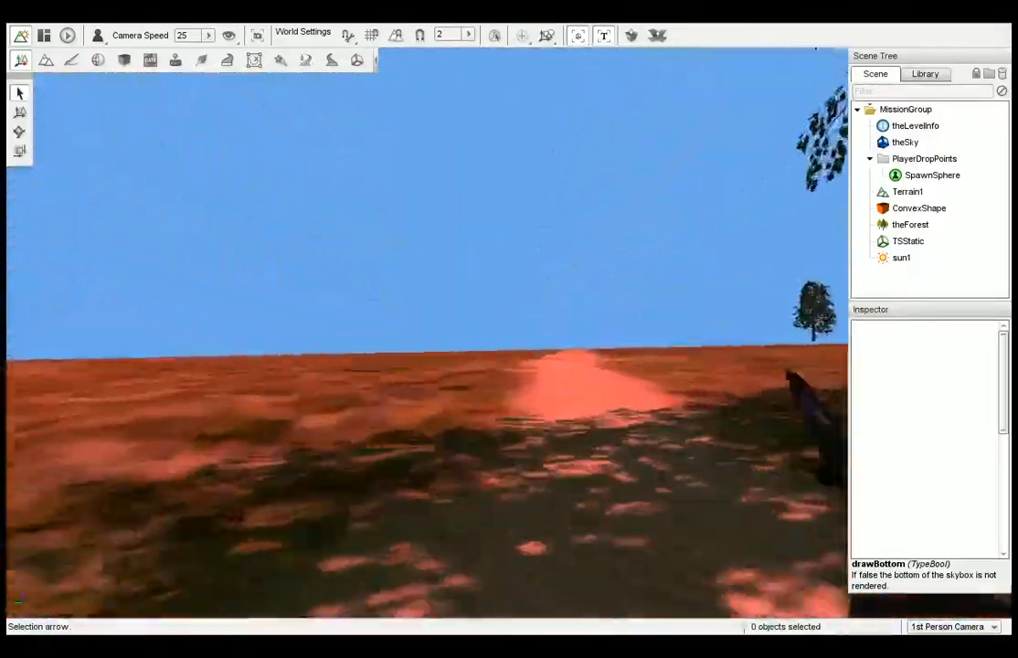
key(w)
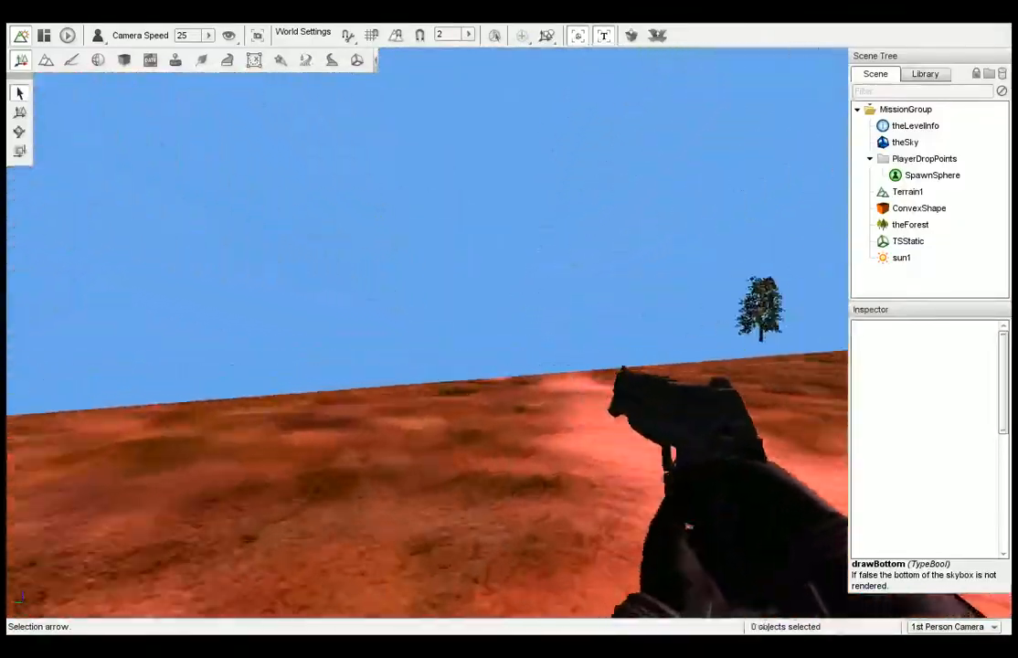
right_drag(496, 176, 841, 185)
Undo the GroundPlane deletion and walk back through the trees to view the horizon.
key(ctrl+z)
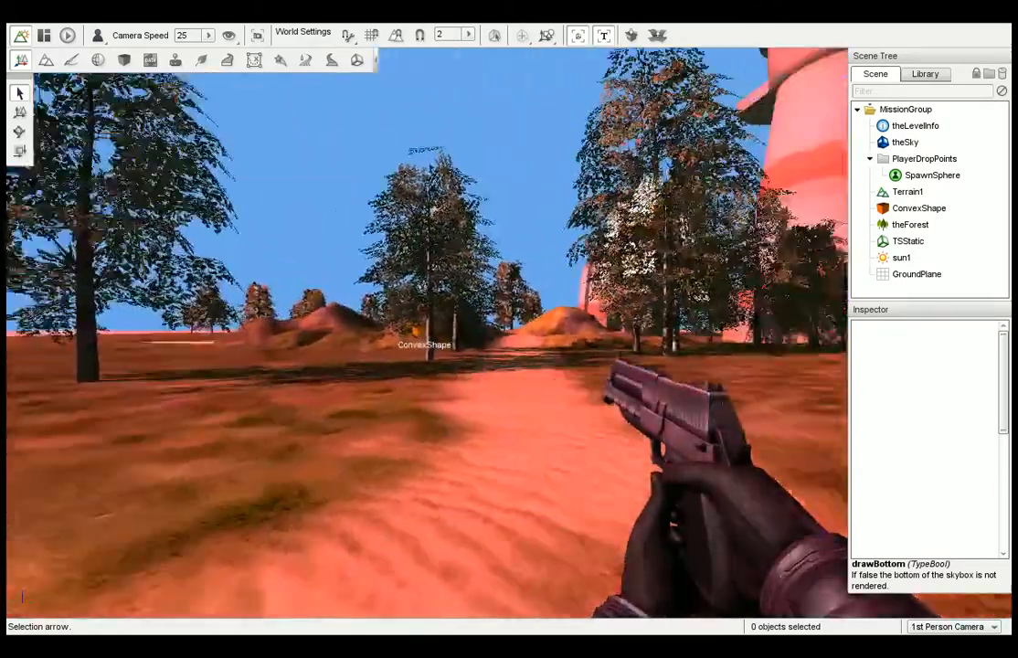
key(w)
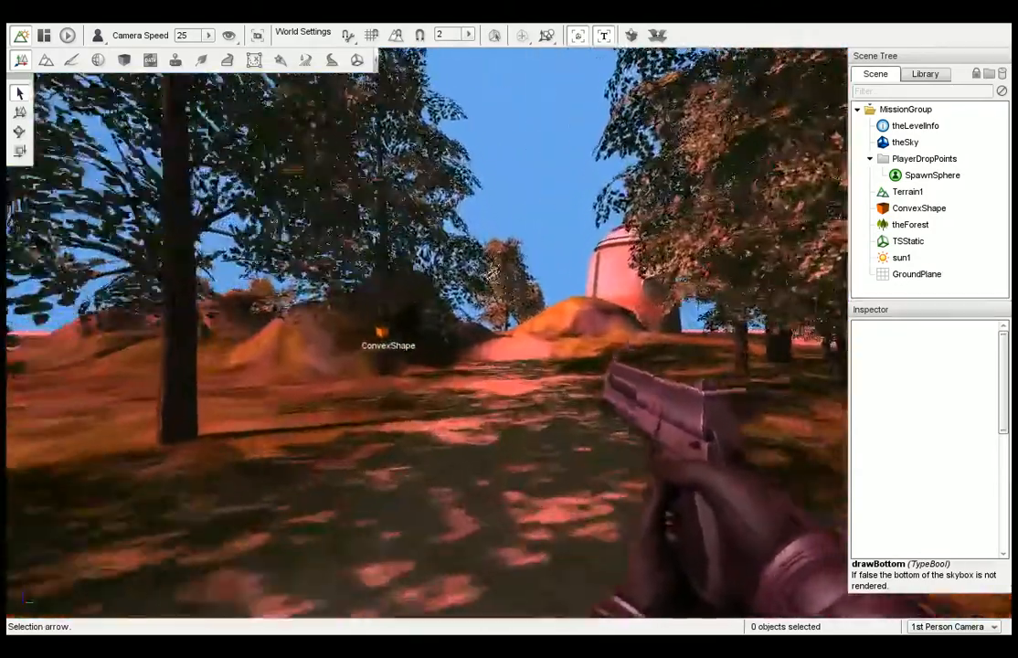
key(w)
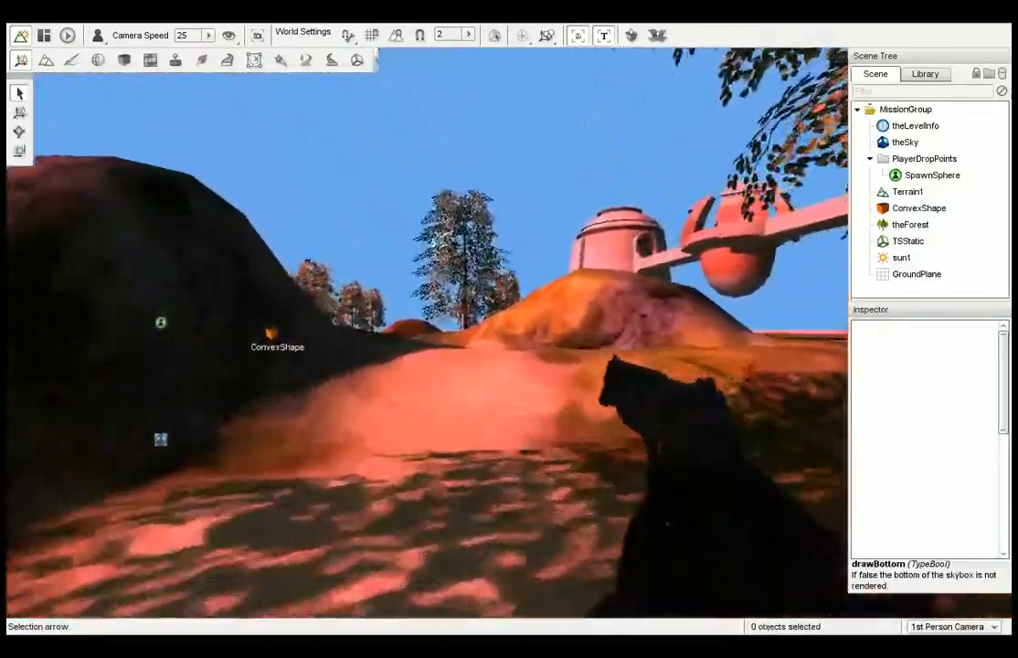
key(w)
right_drag(509, 328, 107, 329)
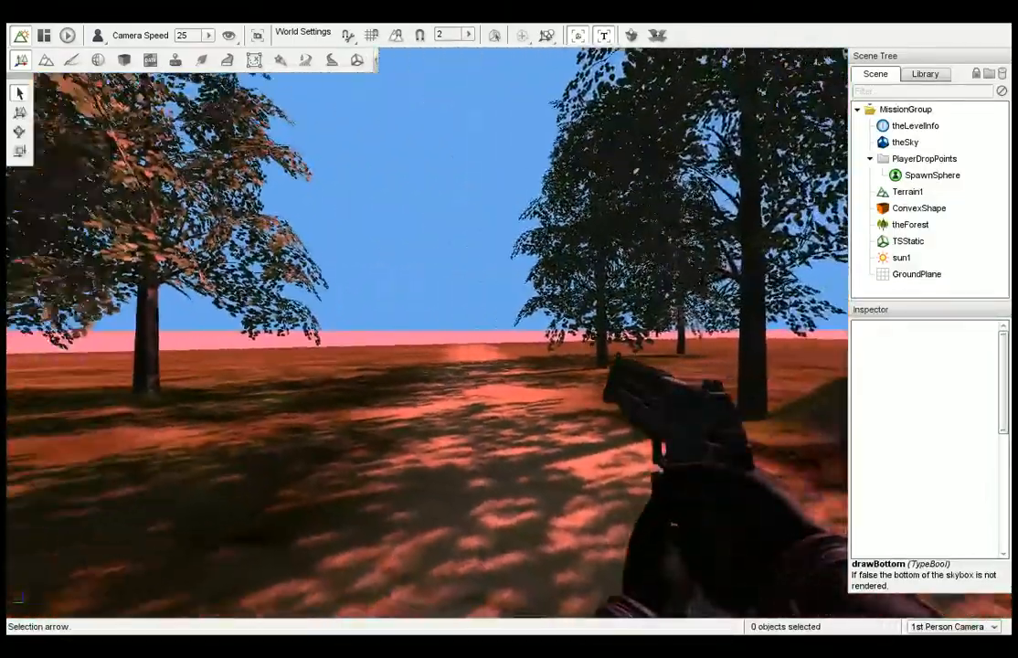
right_drag(676, 188, 652, 187)
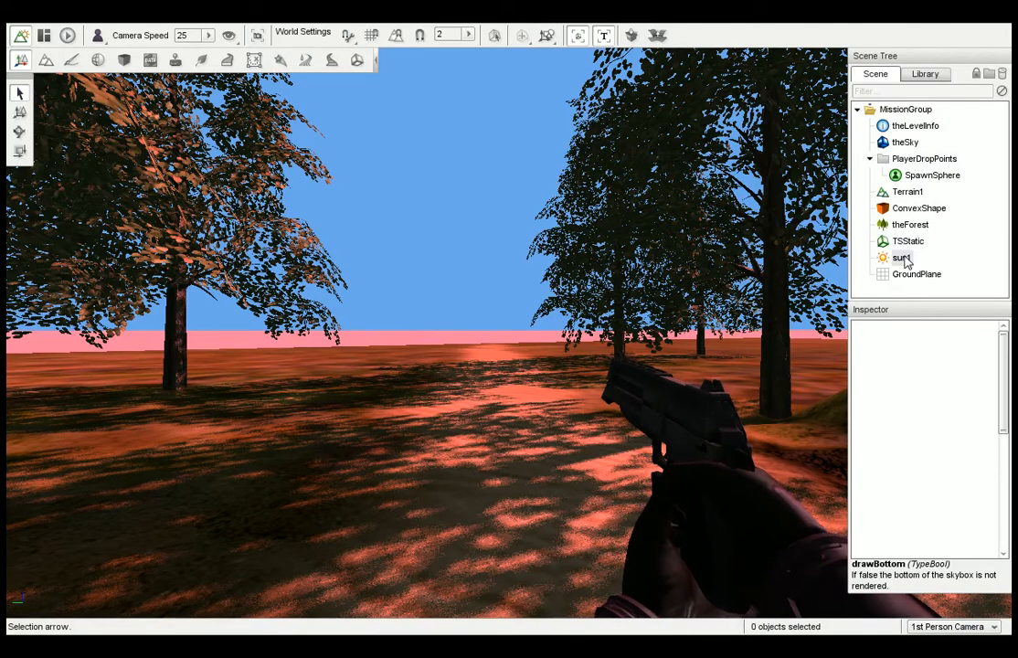
Create a Basic Clouds object named clouds from the library's Environment level objects and view the sky around the level.
click(917, 76)
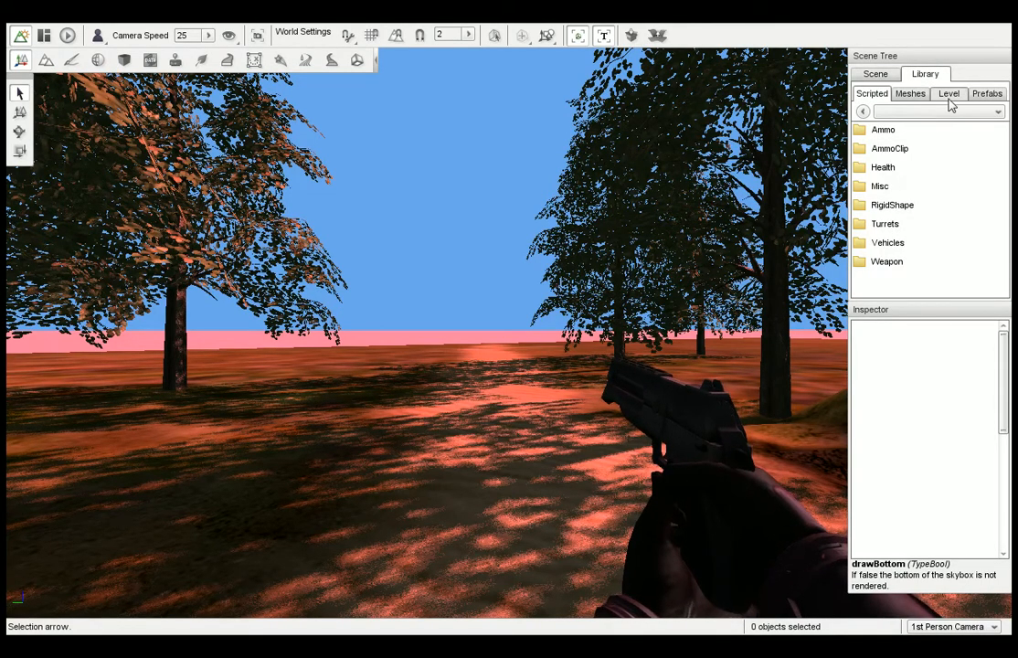
click(950, 95)
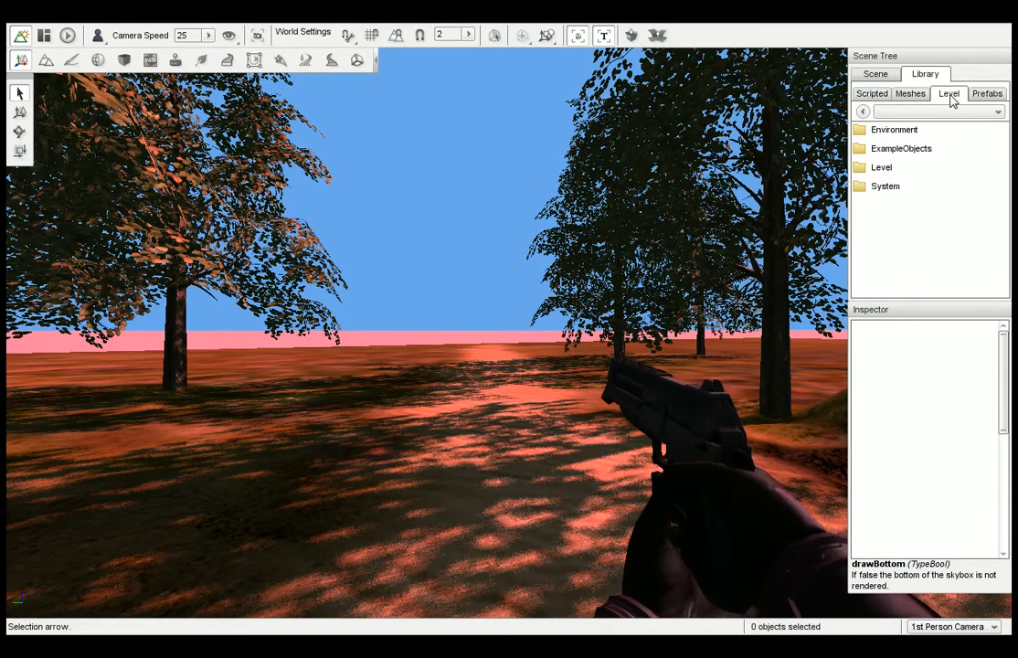
double_click(911, 133)
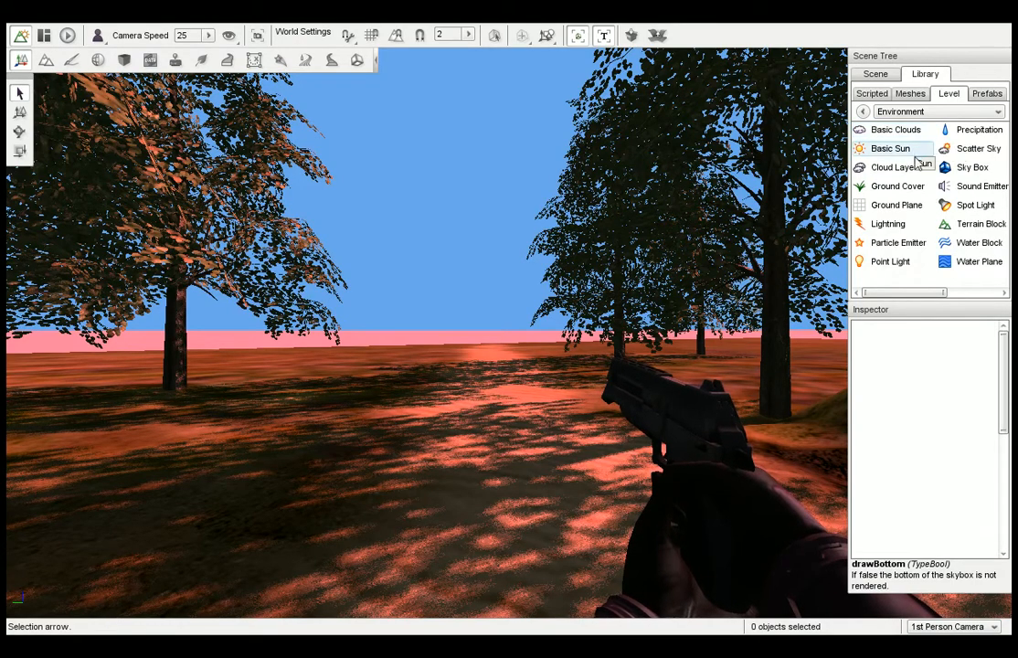
click(912, 135)
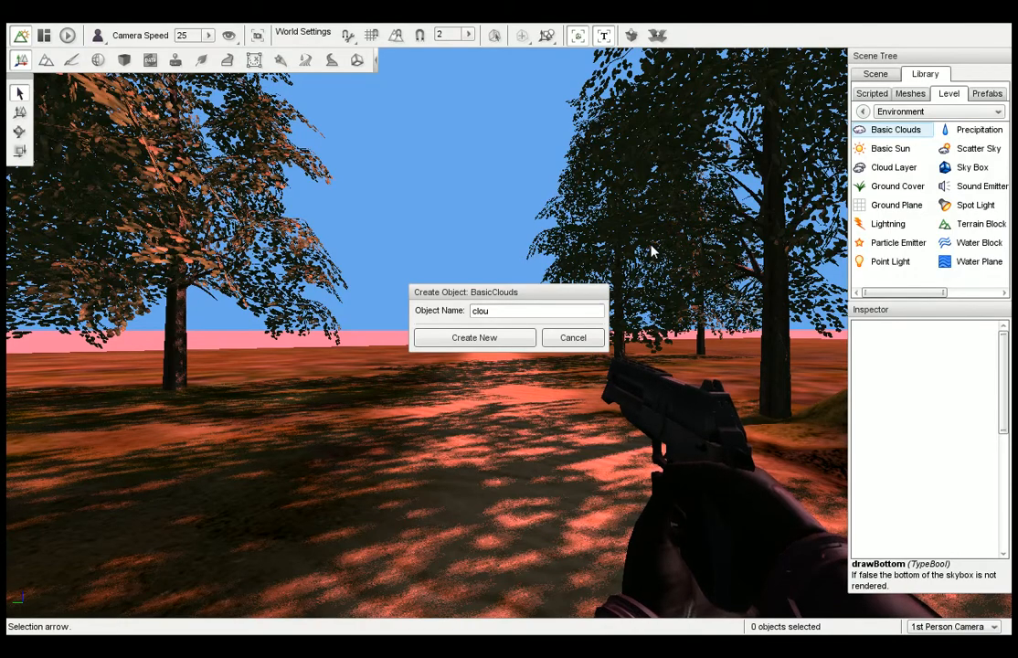
text(clouds)
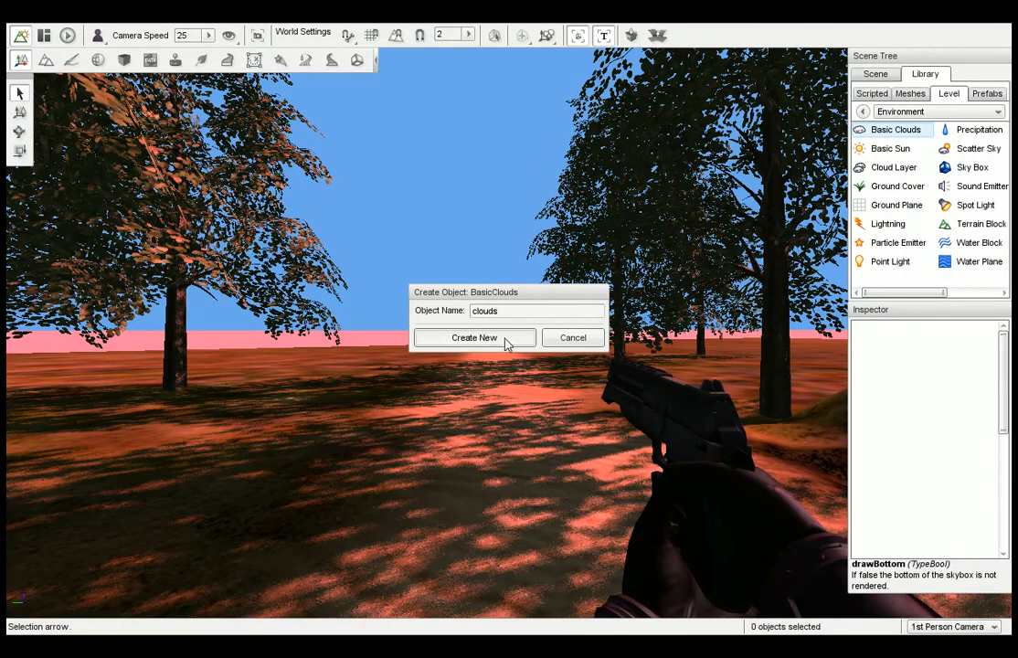
click(474, 337)
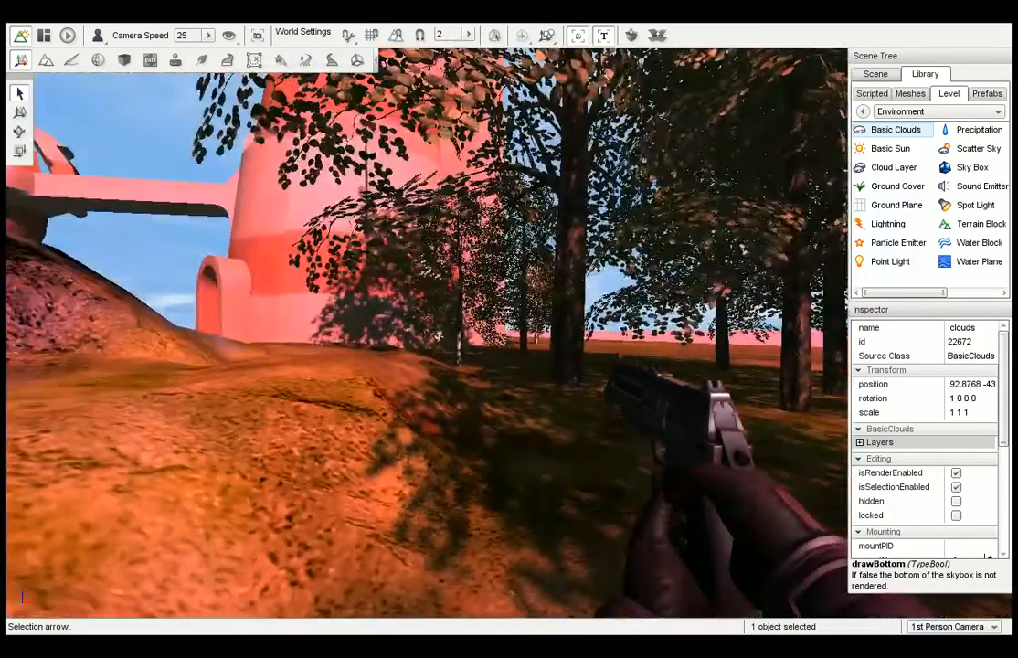
right_drag(439, 336, 183, 337)
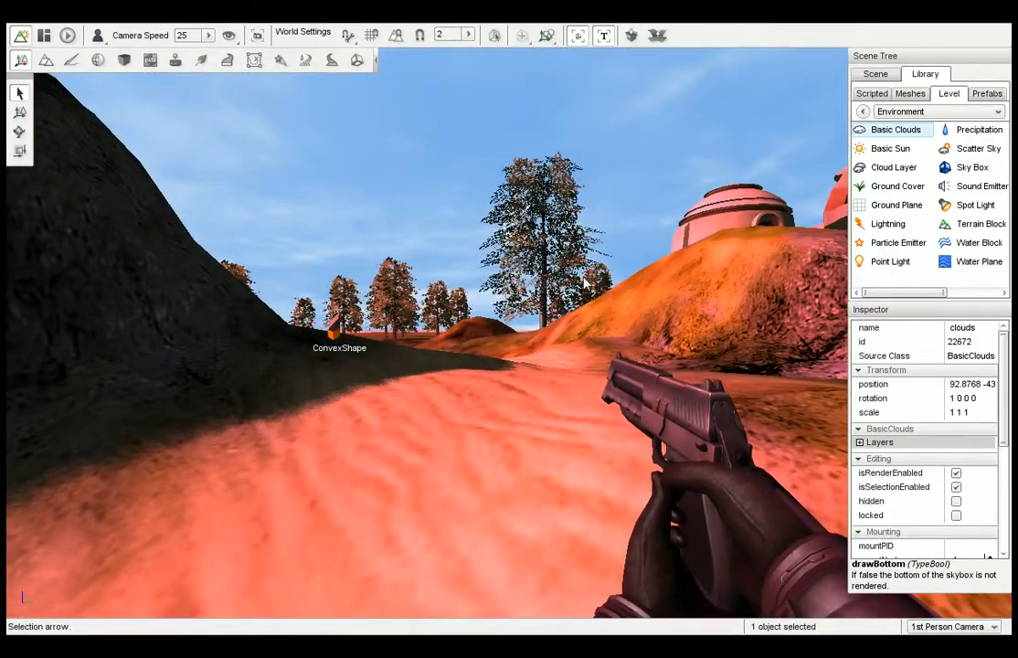
key(w)
right_drag(438, 336, 279, 336)
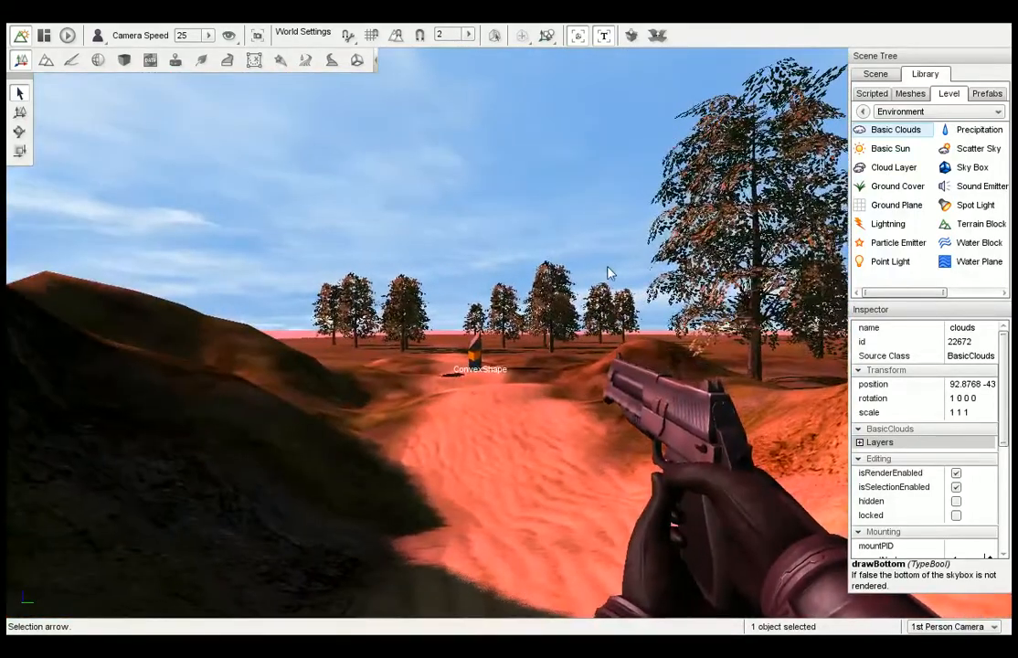
Widen the inspector and expand layers [0], [1] and [2] of the clouds object to examine their texture and movement settings.
click(876, 75)
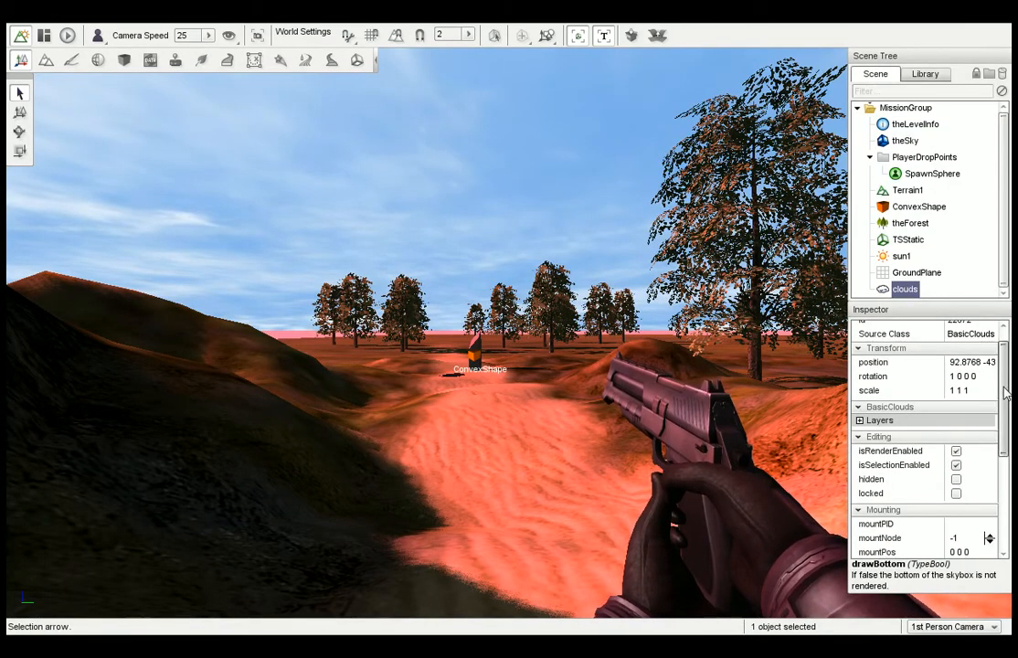
scroll(1003, 402, down, 3)
click(860, 376)
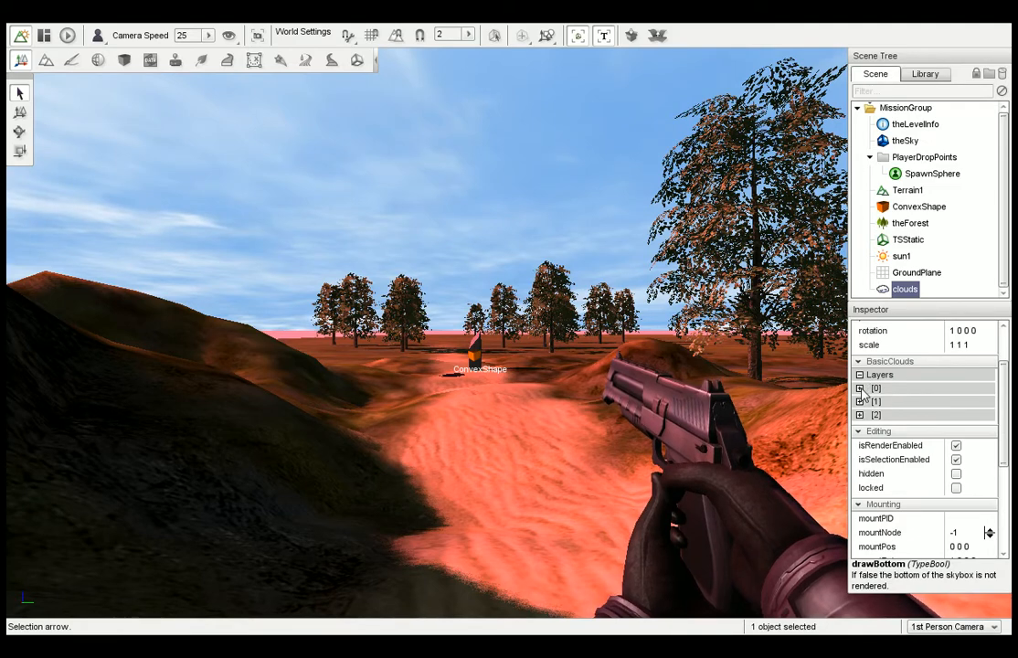
click(860, 389)
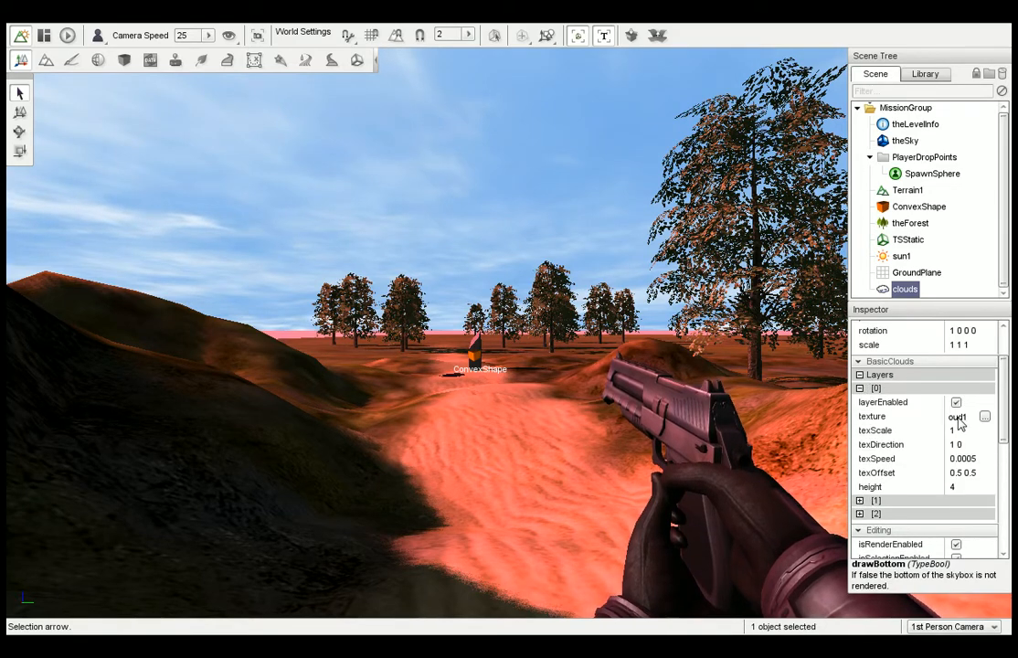
drag(850, 417, 653, 433)
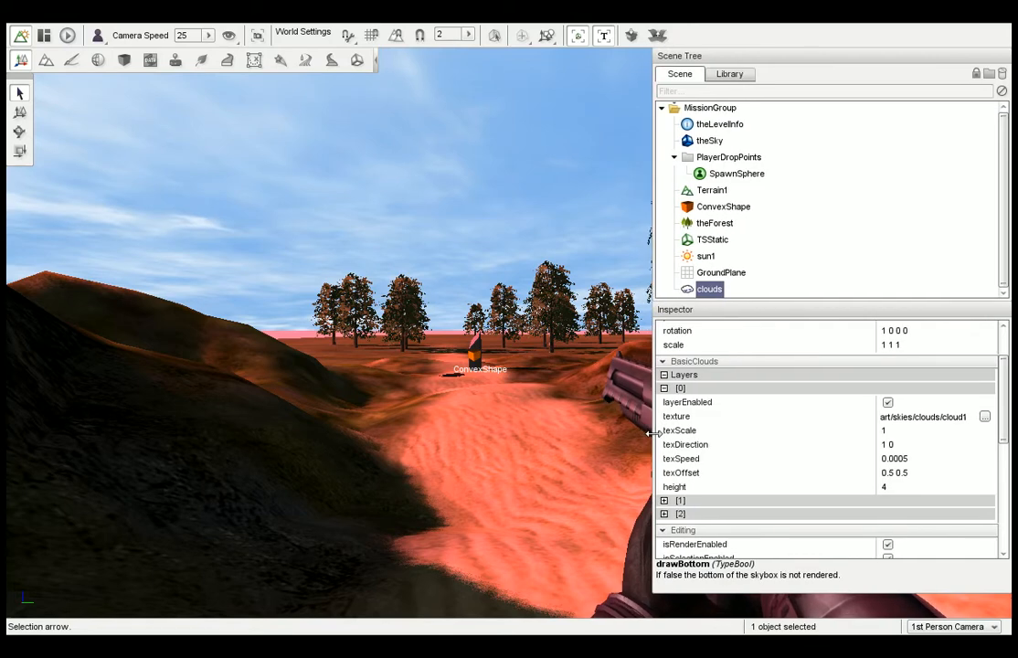
click(665, 501)
scroll(745, 499, down, 5)
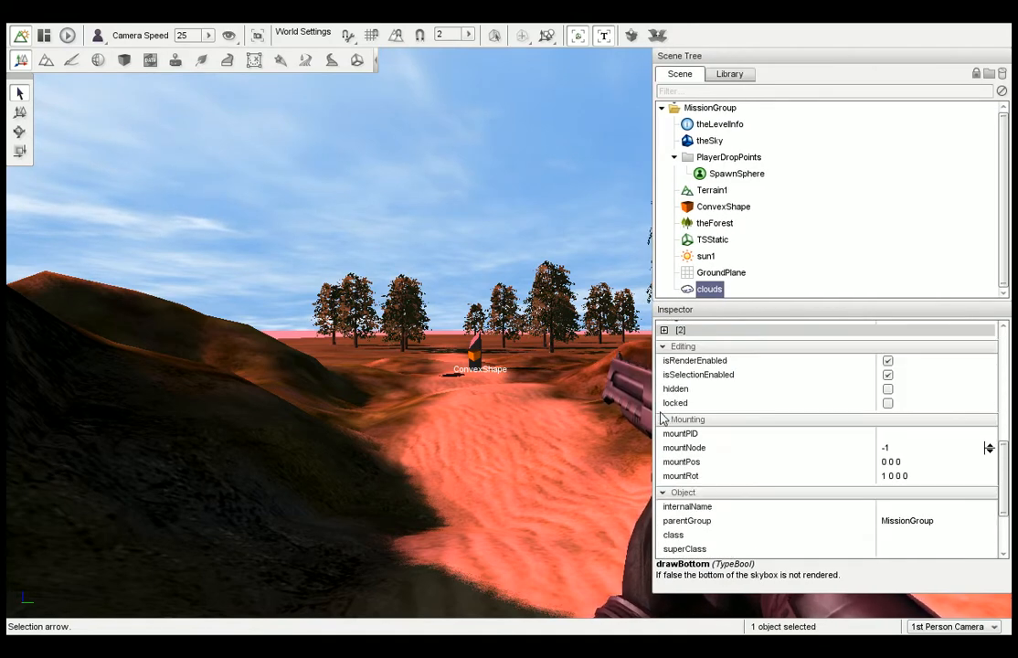
click(665, 331)
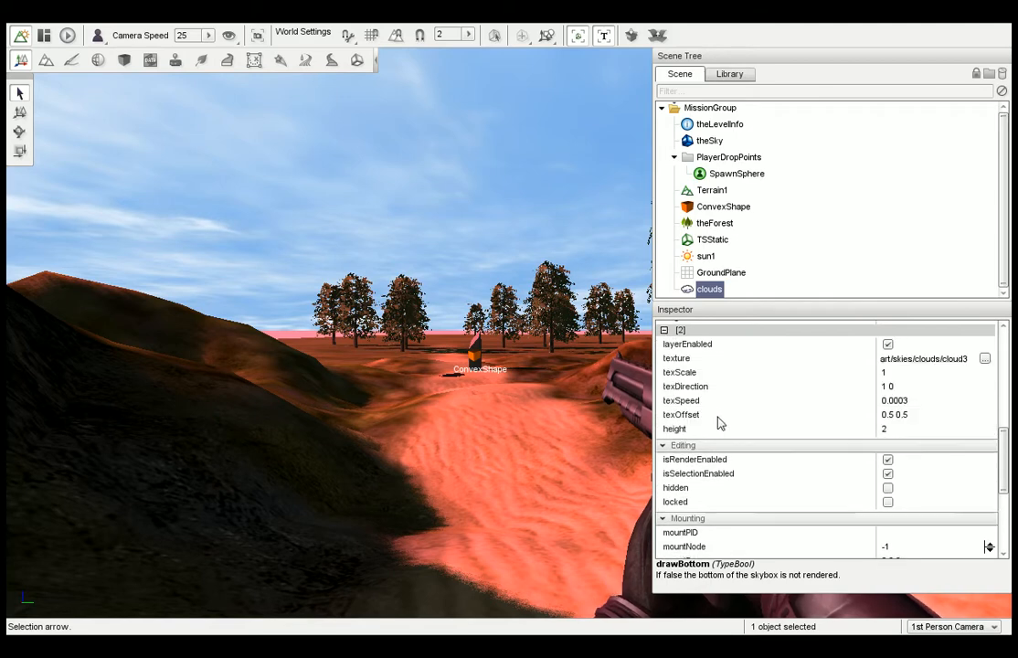
Disable layers [2] and [1] of the clouds object.
scroll(818, 454, up, 2)
click(887, 438)
scroll(866, 450, up, 3)
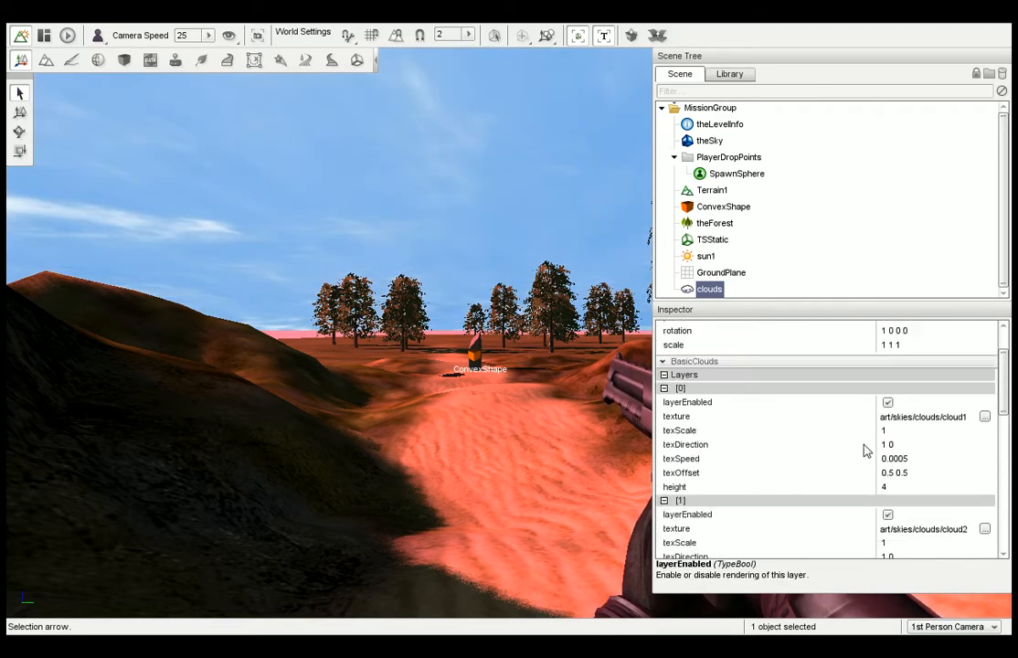
click(888, 516)
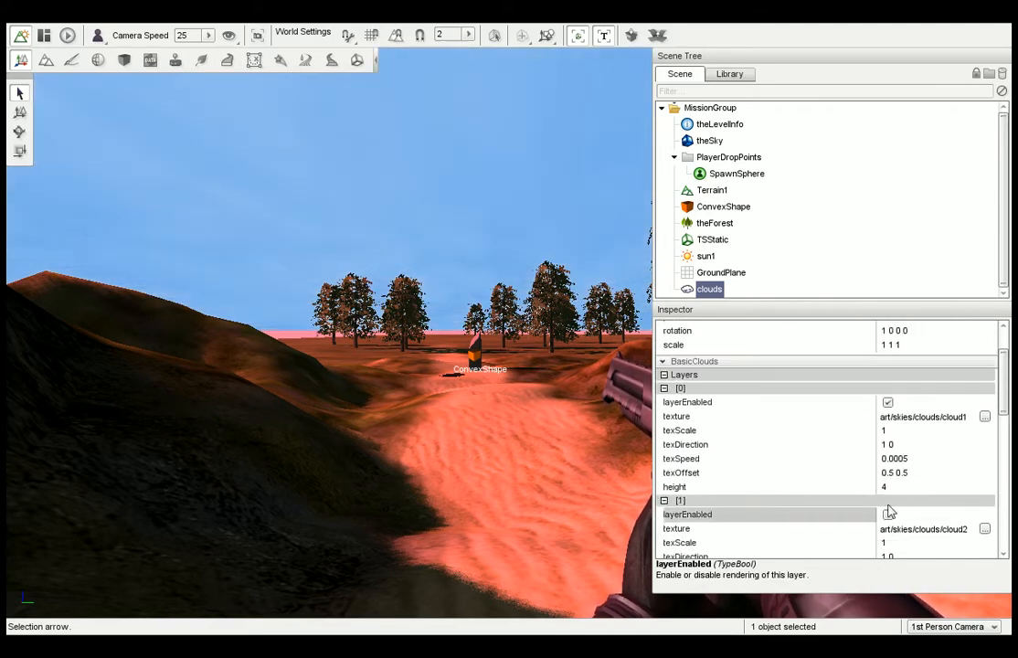
Toggle layer [0] of the clouds object off and on, re-enable layer [1], and narrow the inspector to see the sky.
click(887, 403)
click(887, 402)
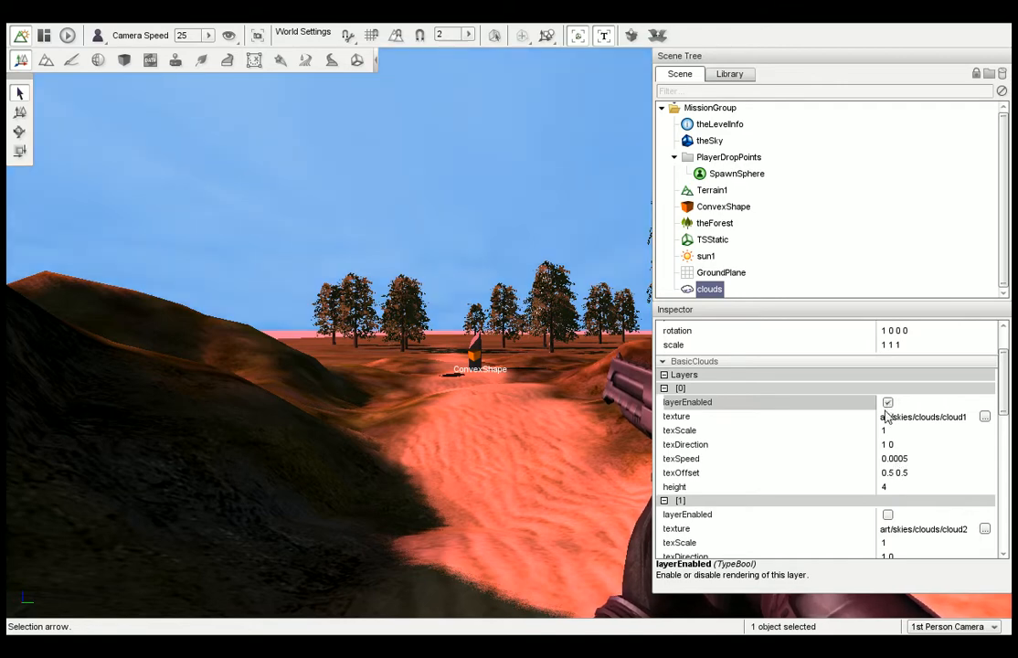
click(887, 516)
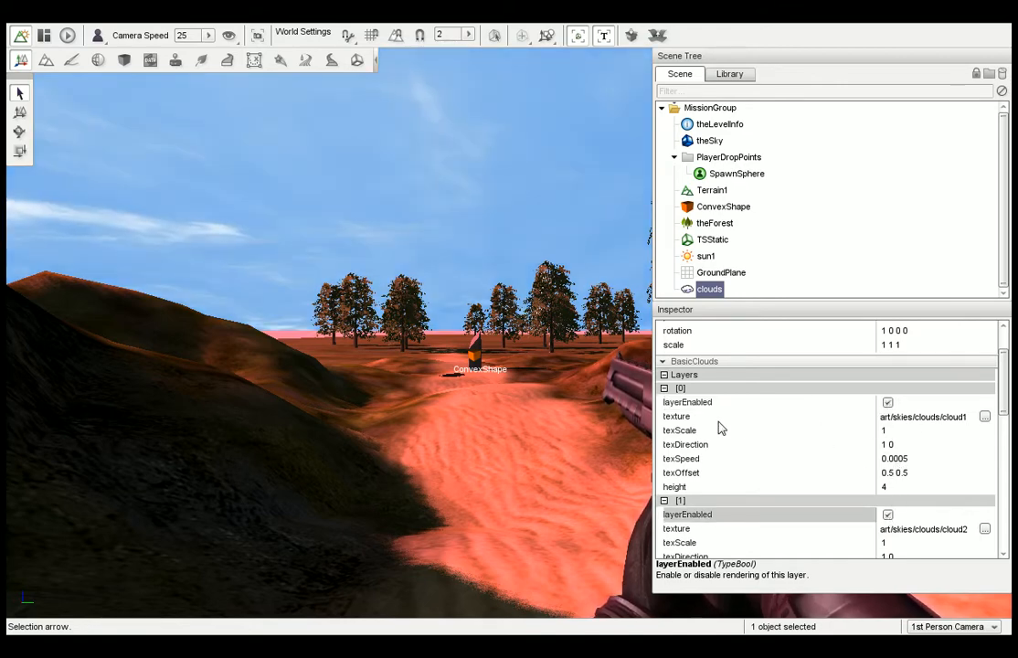
drag(654, 436, 808, 419)
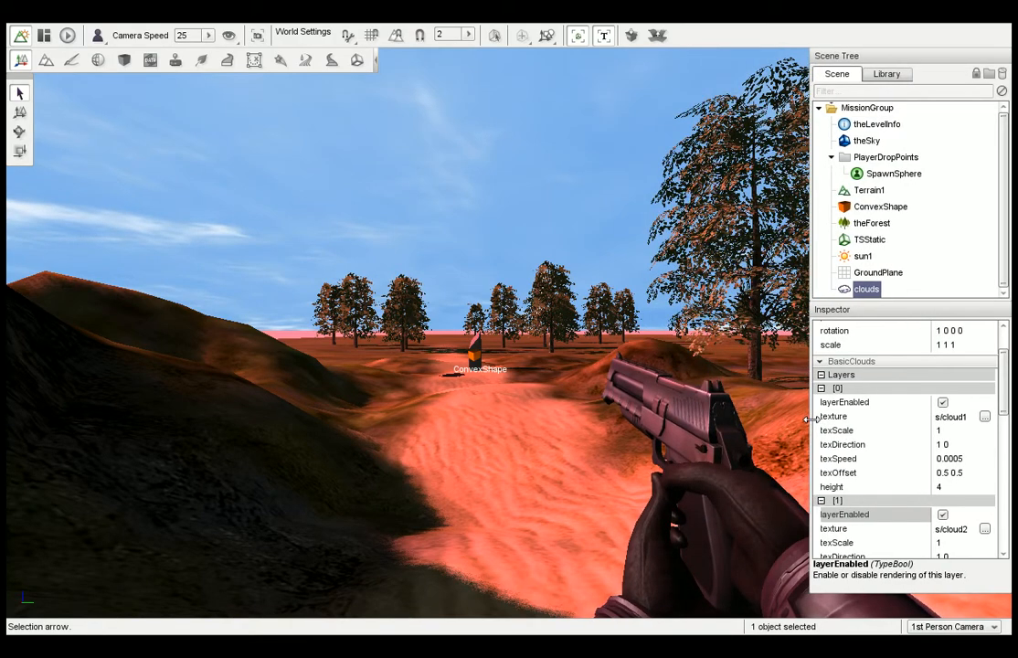
right_drag(679, 379, 542, 380)
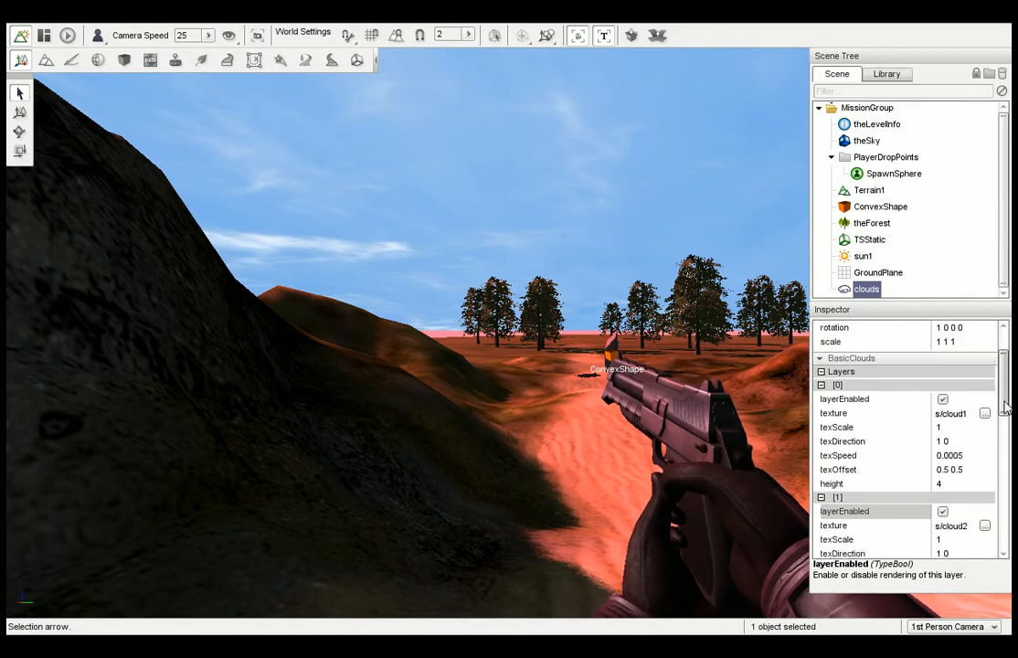
Try a texScale of 5 on layer [1] of the clouds object and settle on 2.
drag(1005, 404, 998, 430)
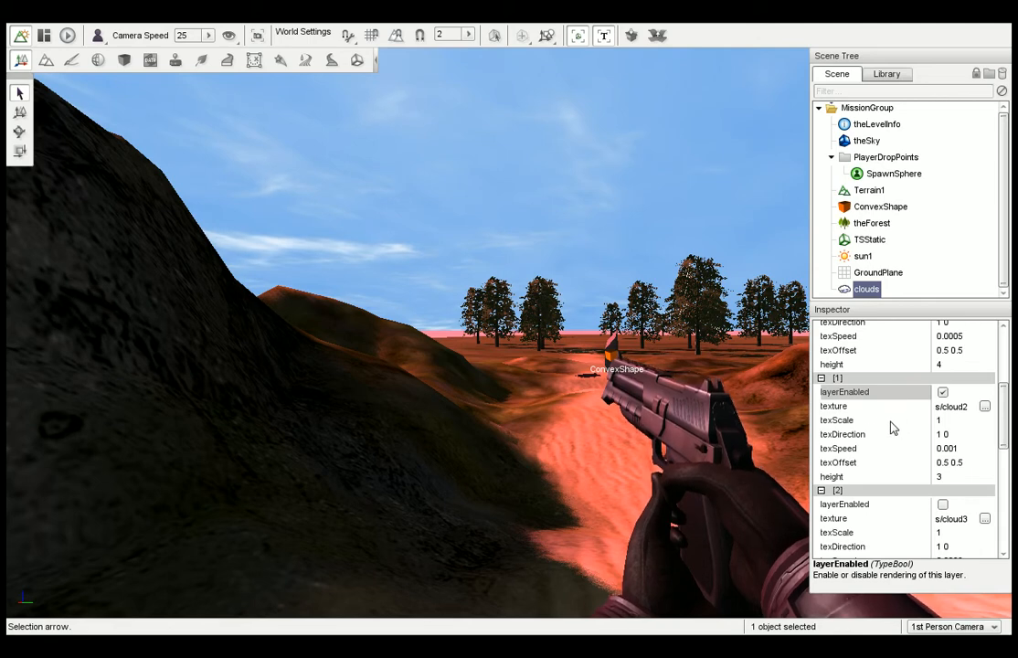
click(951, 421)
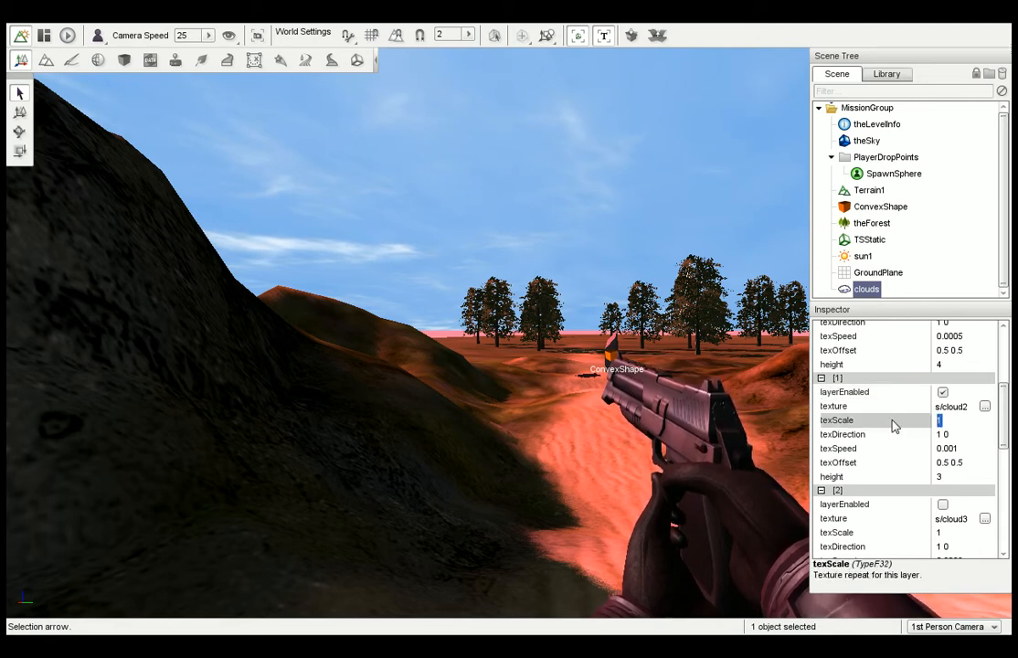
text(5)
key(Return)
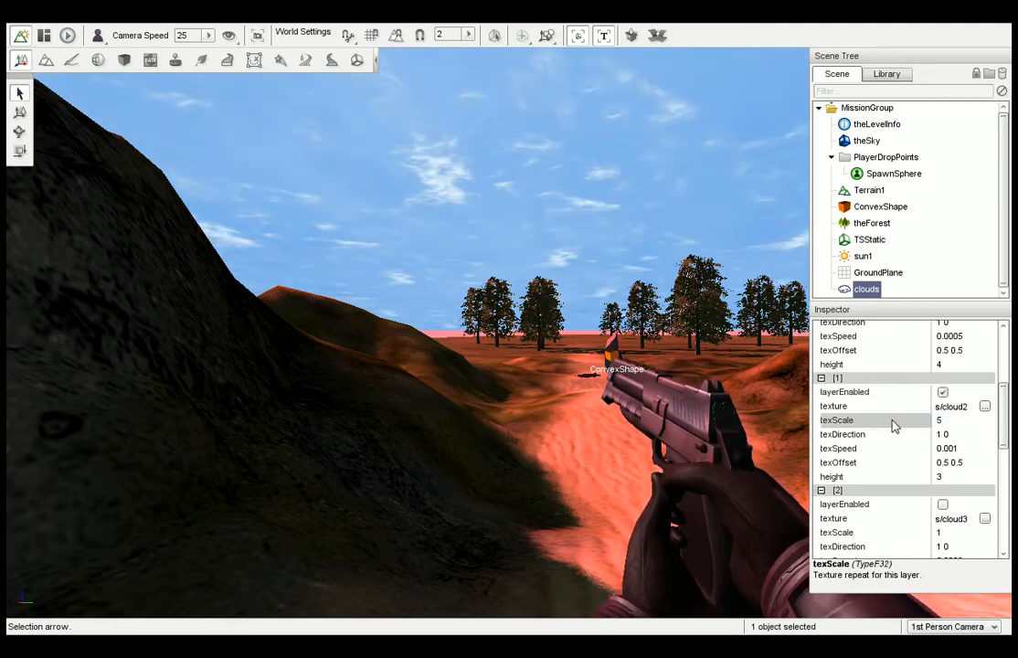
drag(958, 423, 890, 421)
text(2)
key(Return)
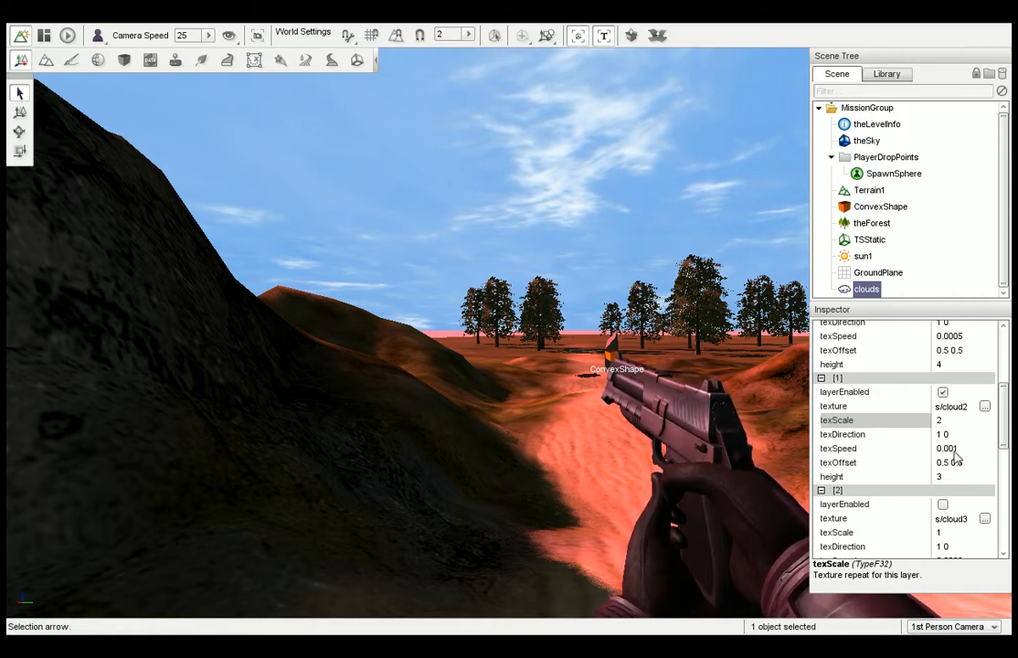
Set the texSpeed of clouds layer [1] to 0.05 and watch the sky movement.
click(914, 448)
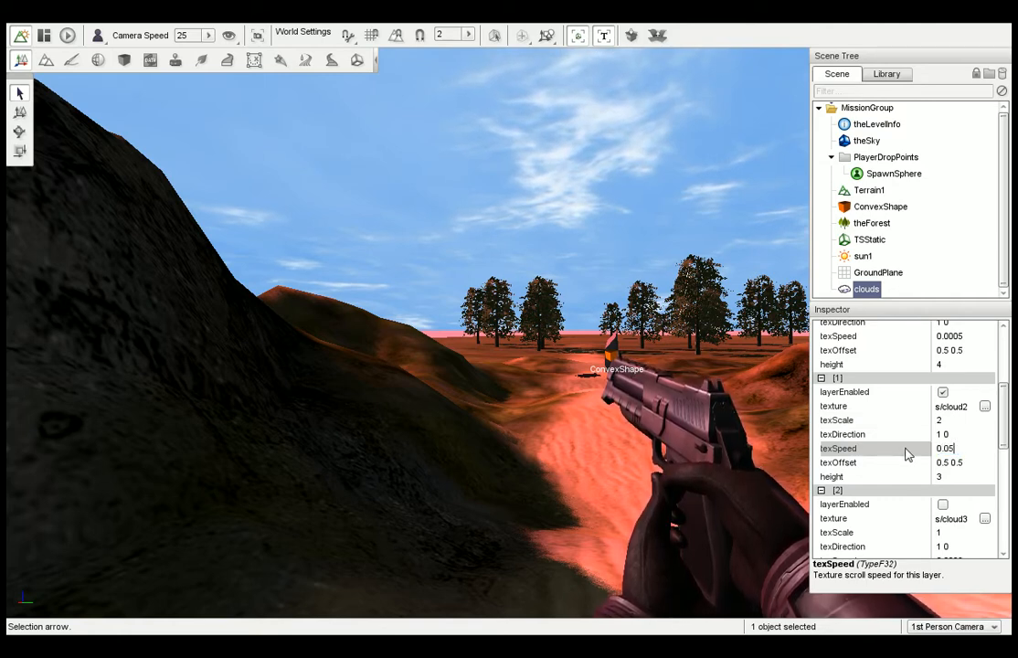
key(Return)
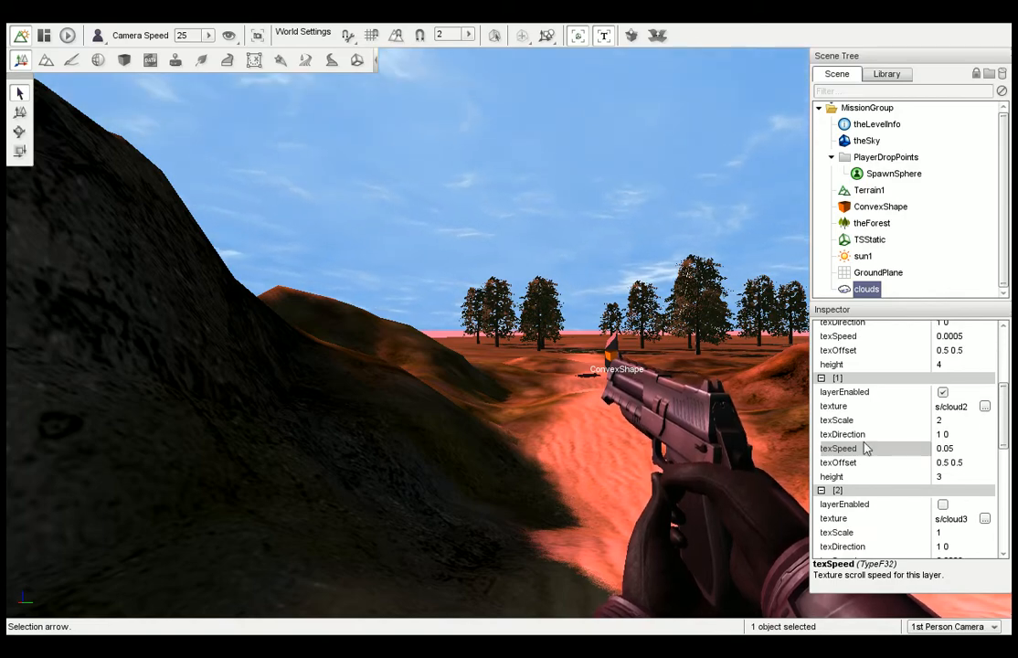
right_drag(603, 331, 631, 330)
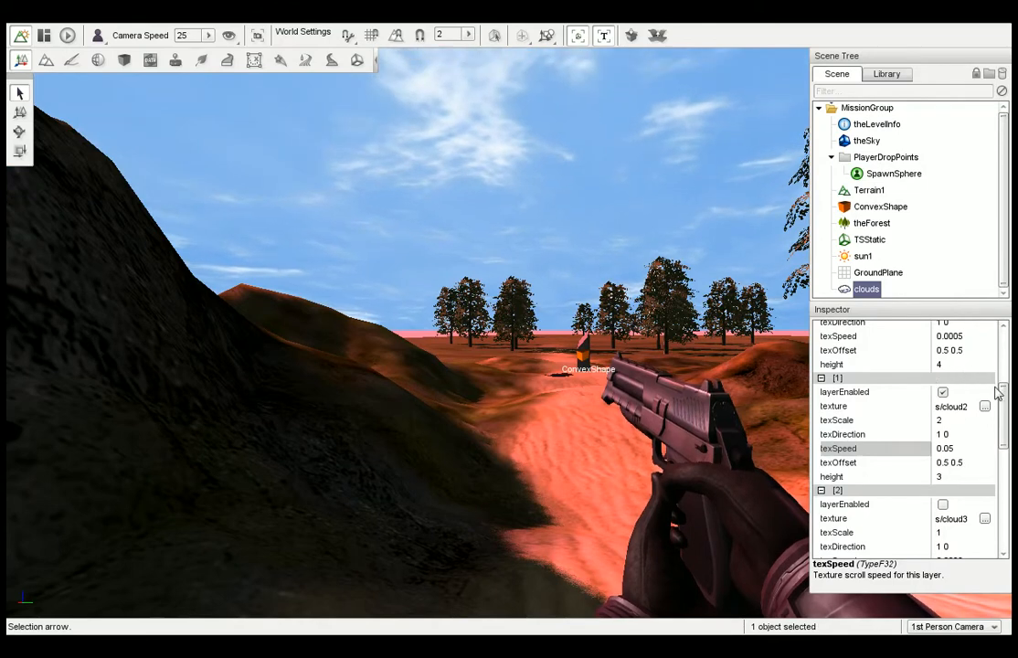
Enable layer [2] of the clouds object and set its texSpeed to 0.01.
scroll(999, 391, down, 2)
click(942, 474)
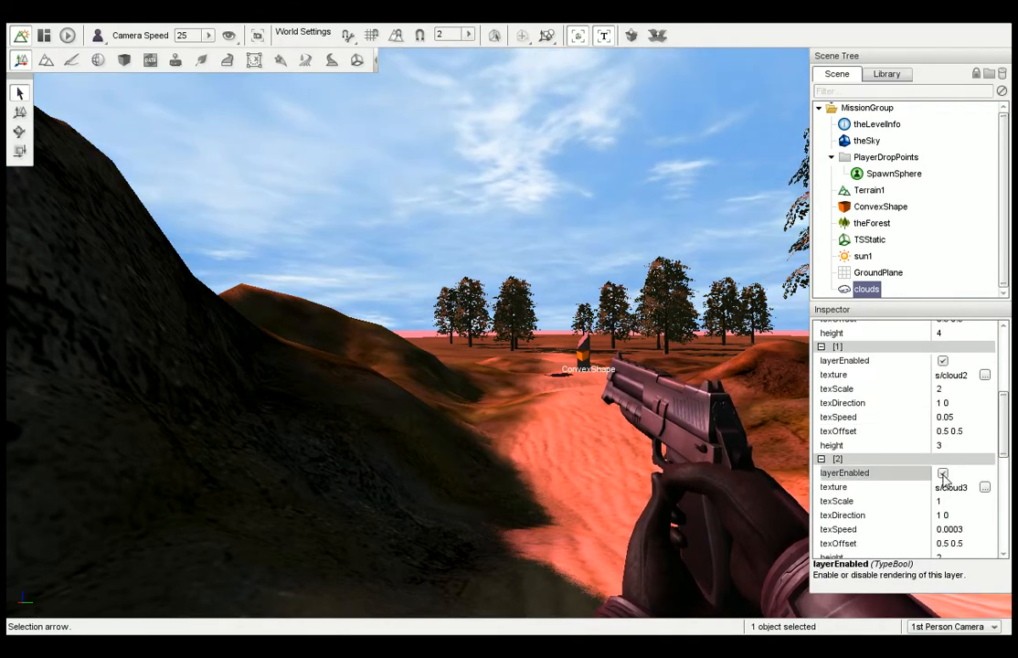
scroll(1005, 467, down, 3)
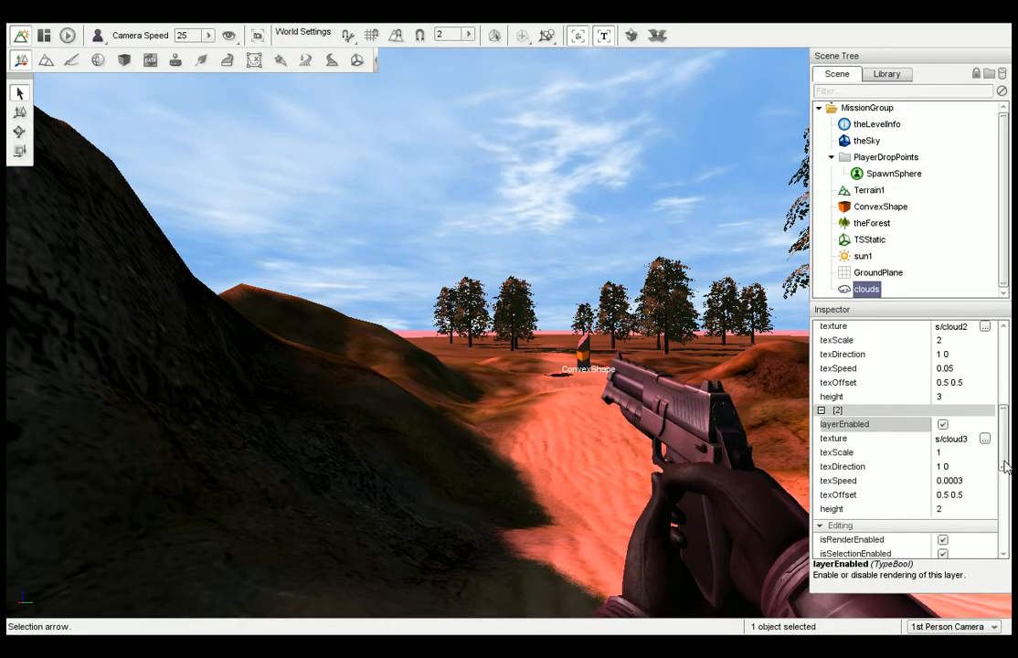
click(888, 483)
text(0)
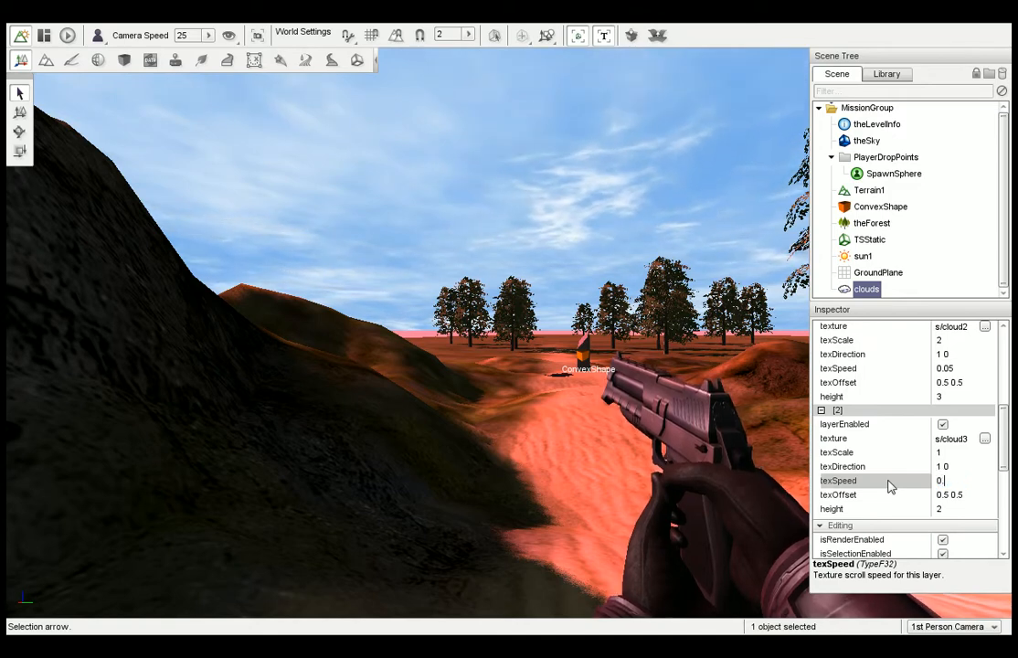
text(.01)
key(Return)
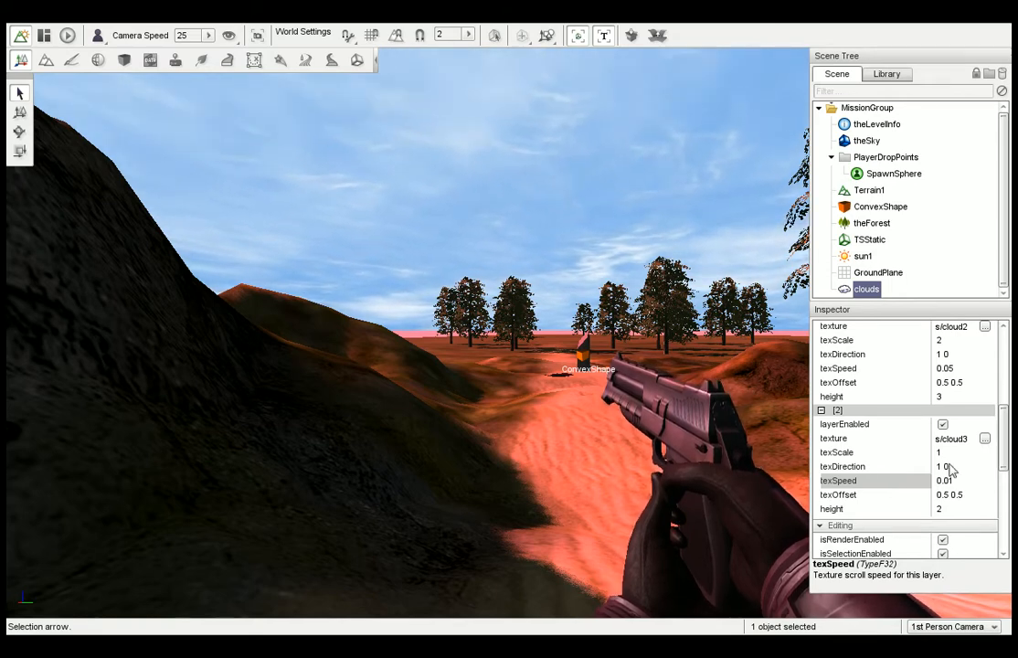
Set the height of clouds layer [2] to 8.
click(950, 510)
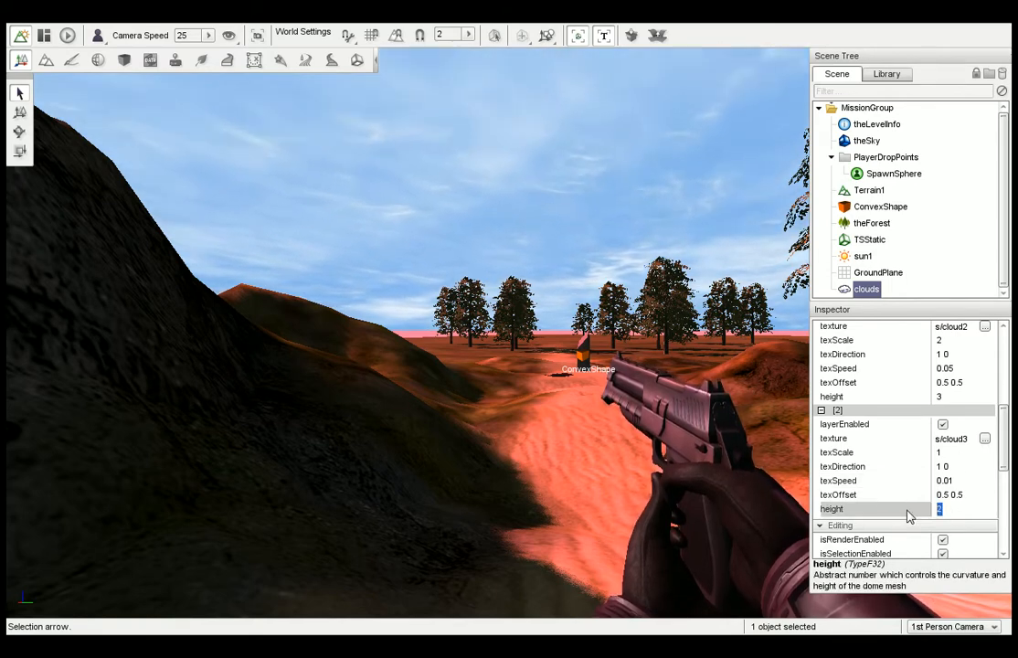
text(8)
key(Return)
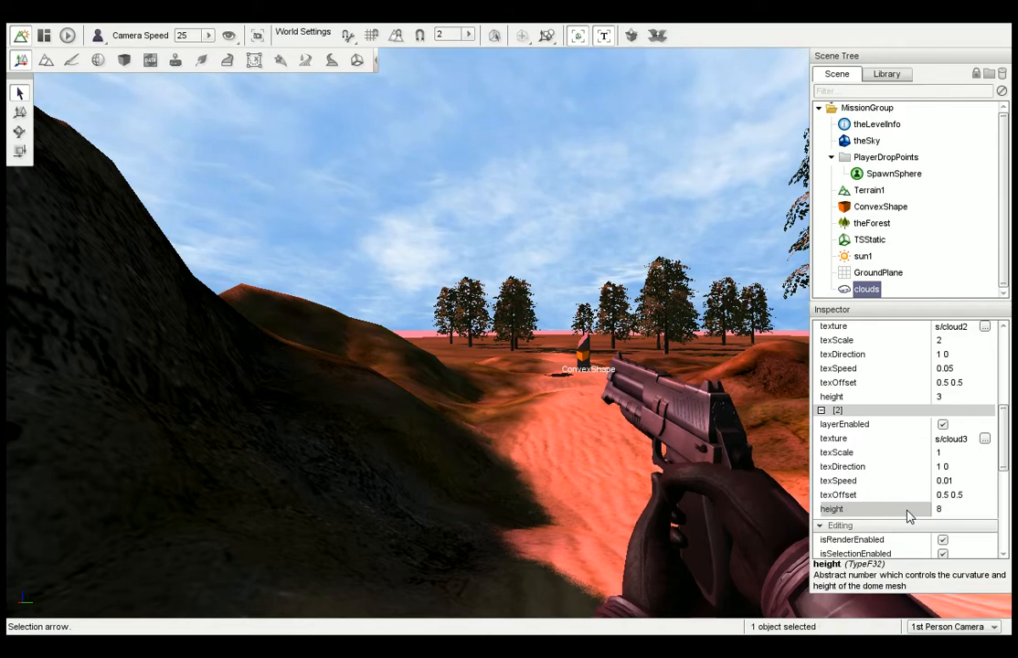
Try a texSpeed of 1 on clouds layer [2] and settle on 0.05.
click(967, 478)
text(1)
key(Return)
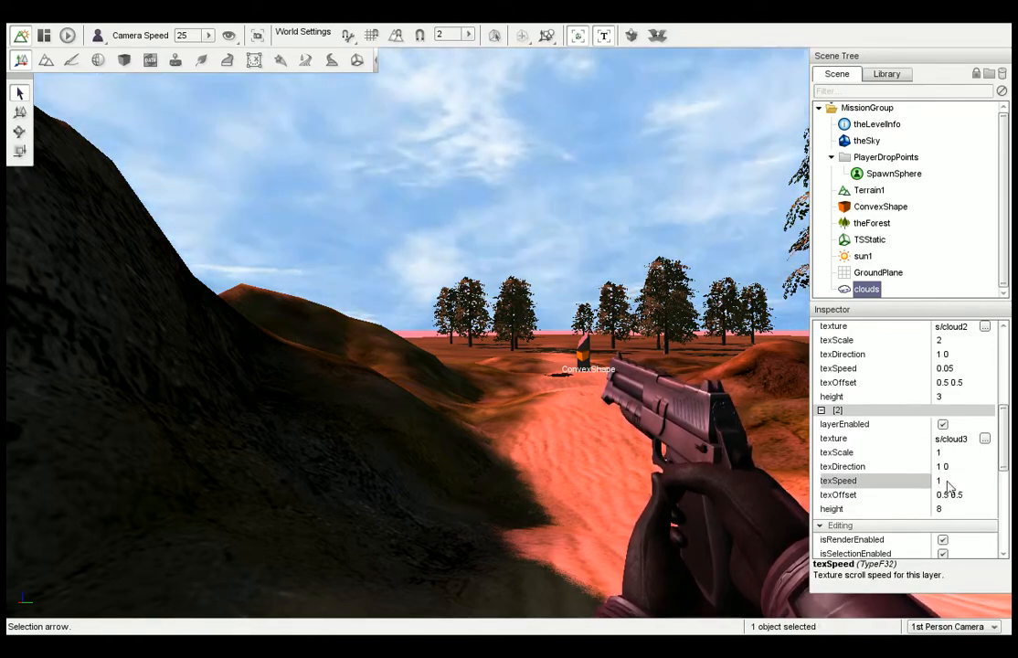
drag(947, 484, 847, 487)
text(0.05)
key(Return)
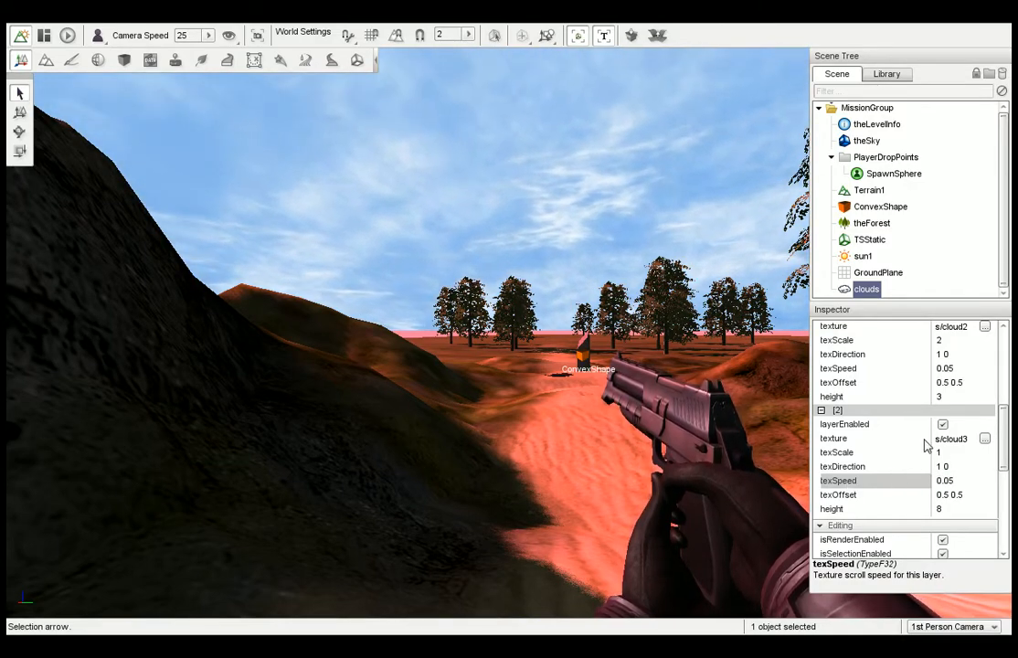
Set the texScale of clouds layer [2] to 2 and its texDirection to 5 2.
drag(949, 456, 880, 456)
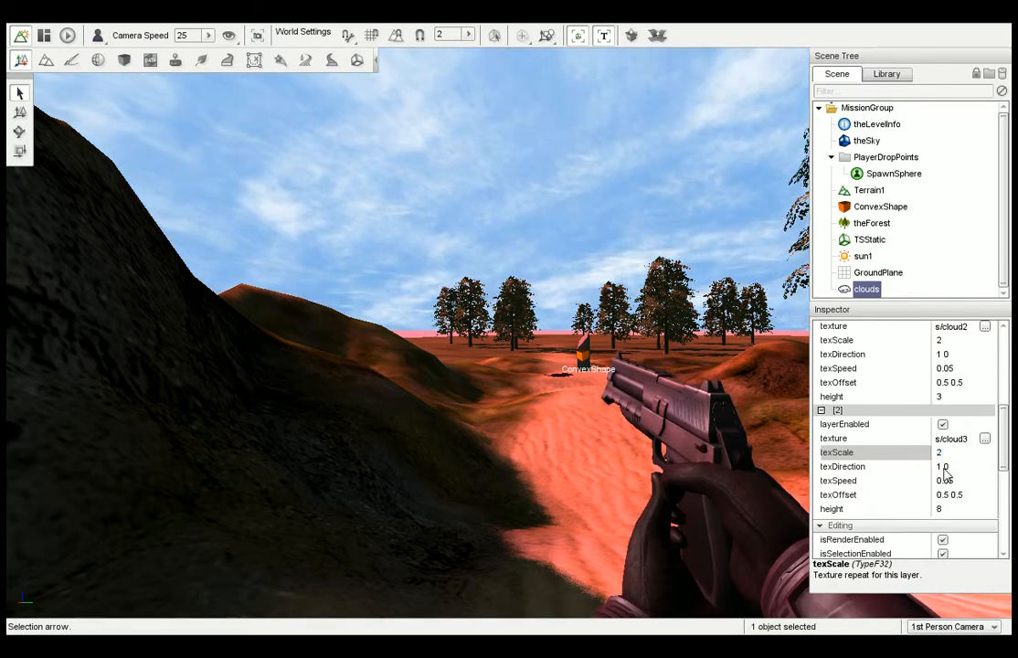
drag(943, 467, 920, 470)
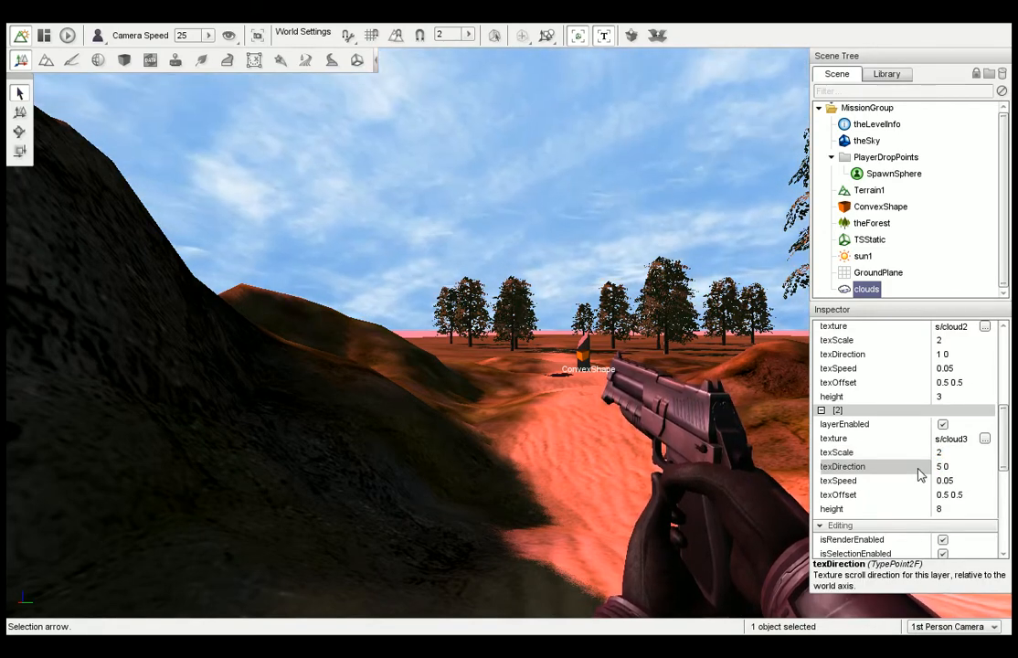
drag(954, 468, 948, 471)
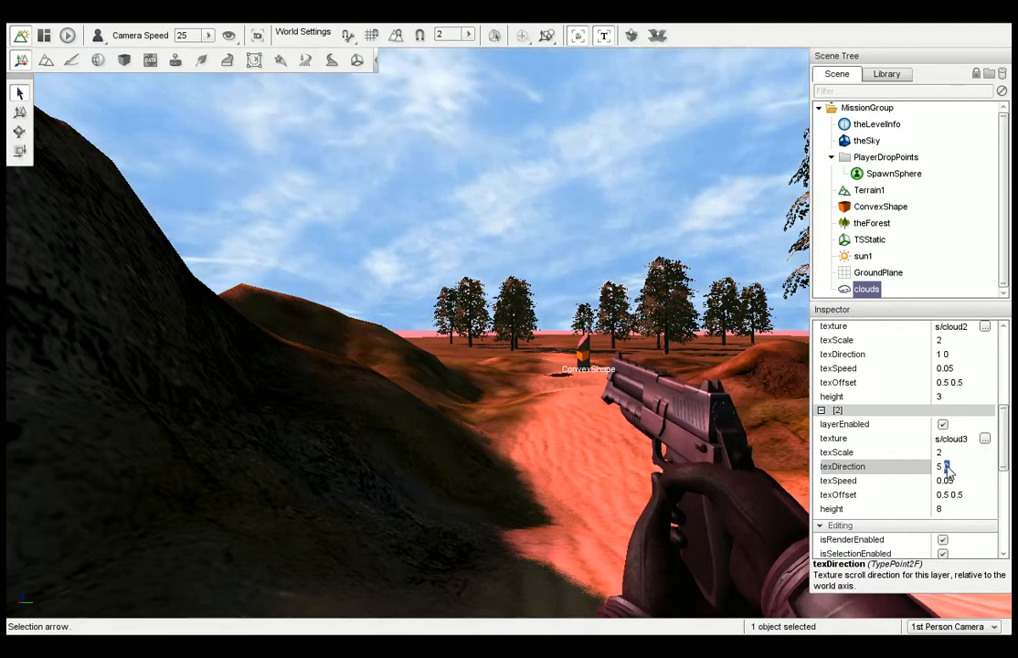
text(2)
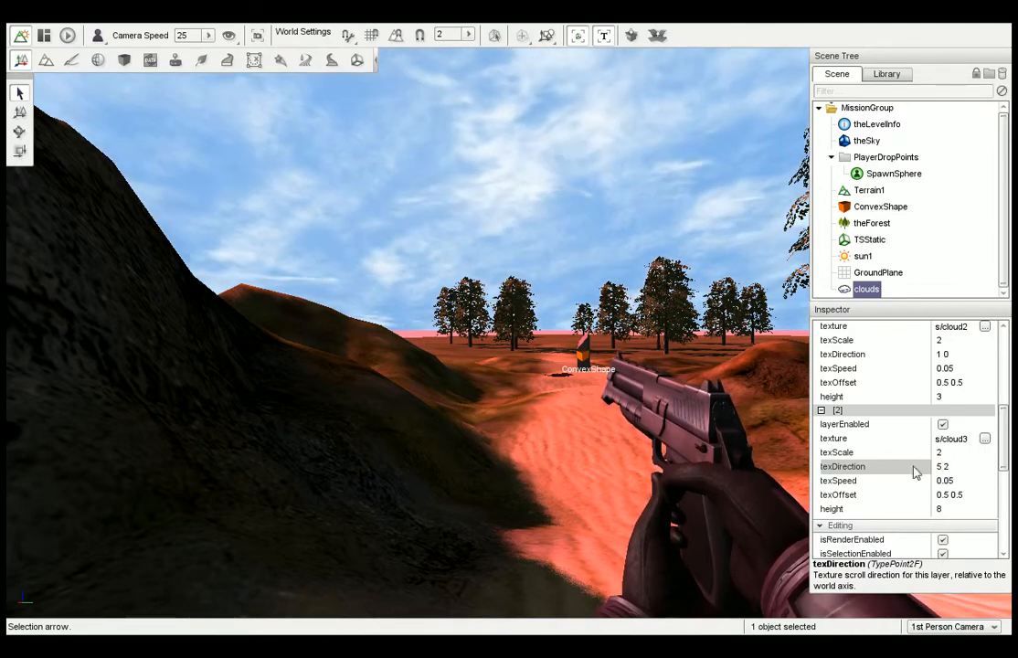
Look around at the moving clouds, play the level to view them in the game, and return to the World Editor.
right_drag(585, 366, 695, 366)
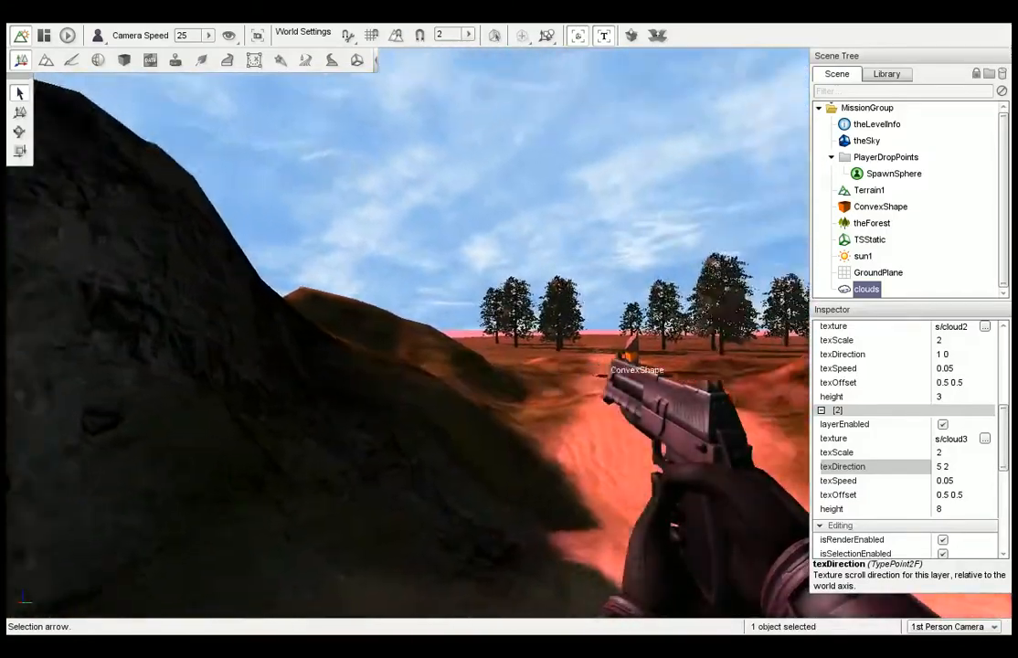
right_drag(525, 275, 639, 274)
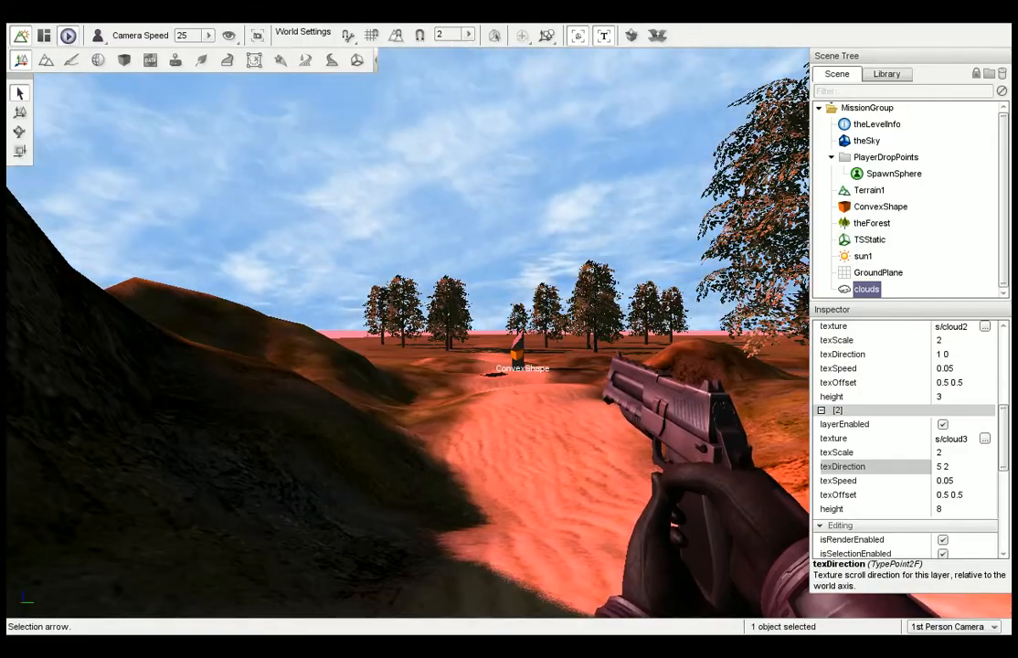
click(68, 34)
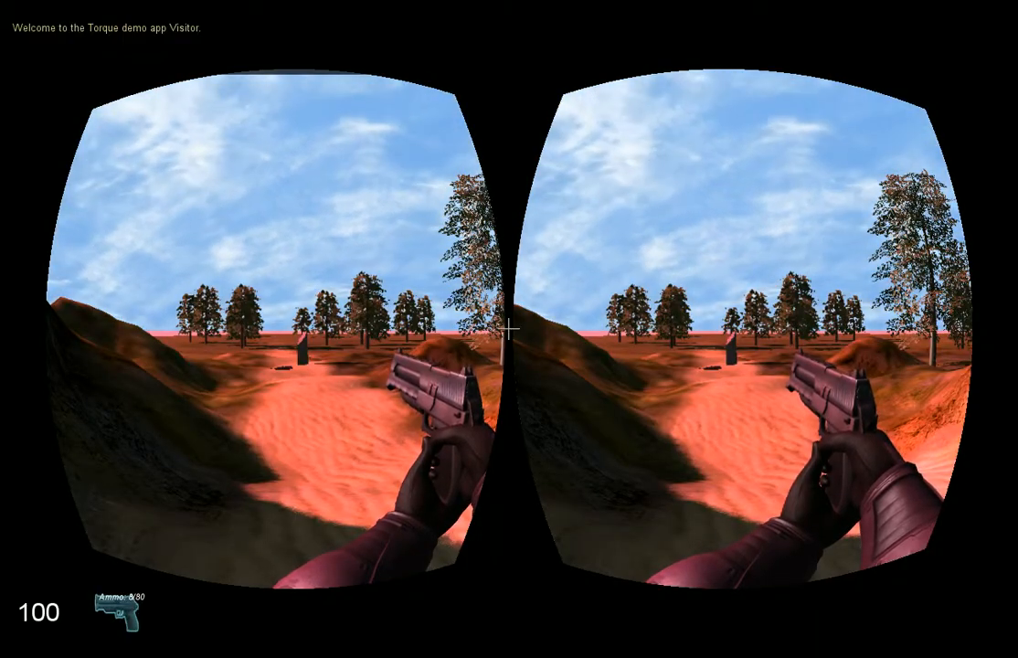
key(F11)
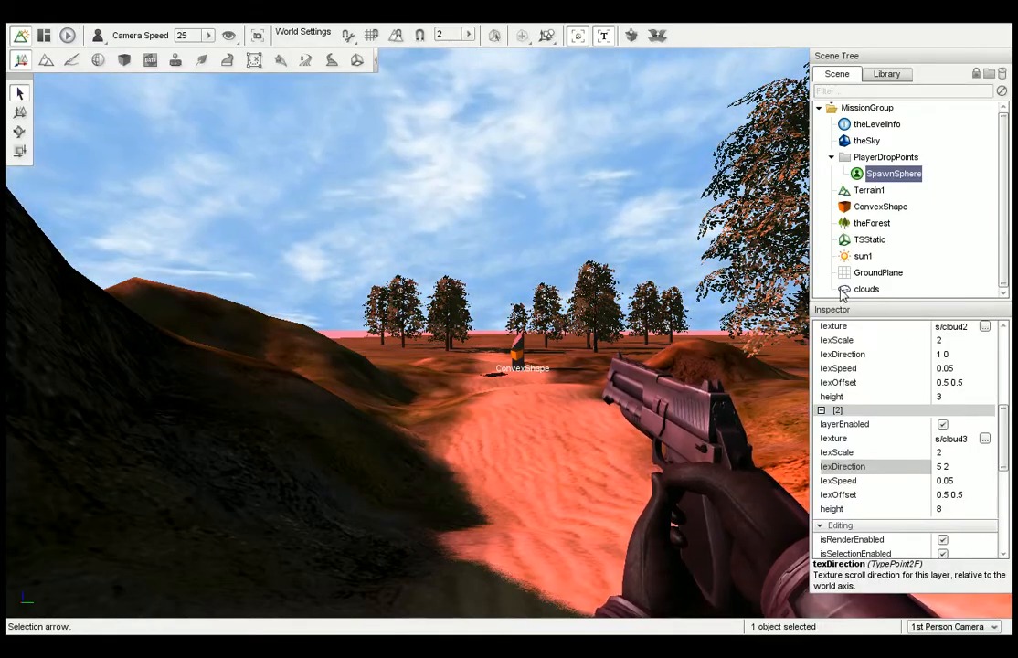
Delete the clouds object and create a Cloud Layer object named cloud1 from the library's Environment level objects.
click(843, 290)
key(Delete)
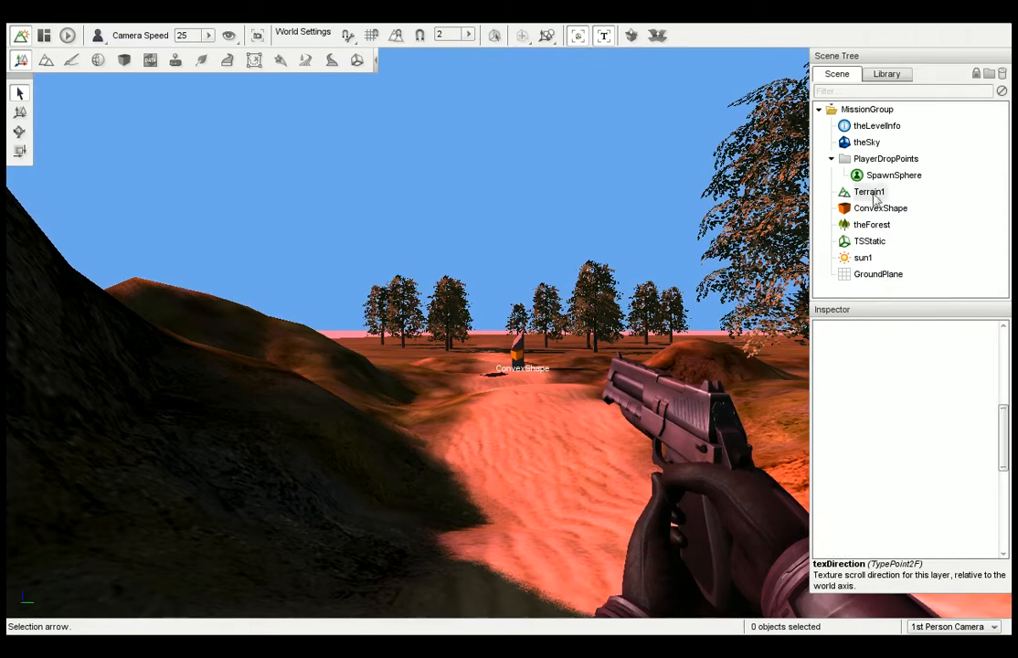
click(886, 76)
click(911, 95)
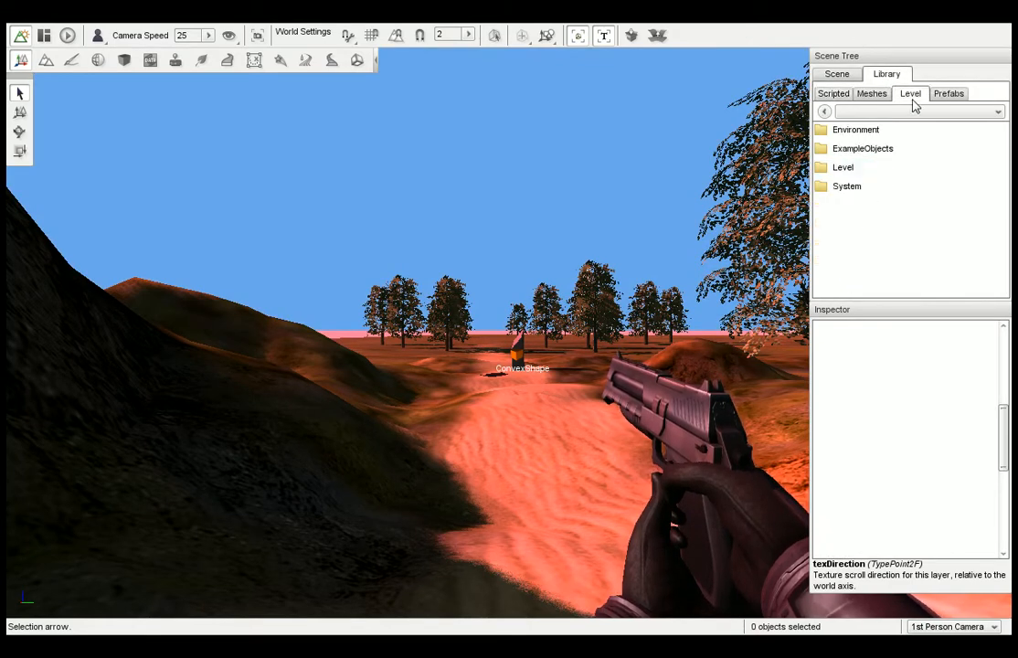
double_click(859, 131)
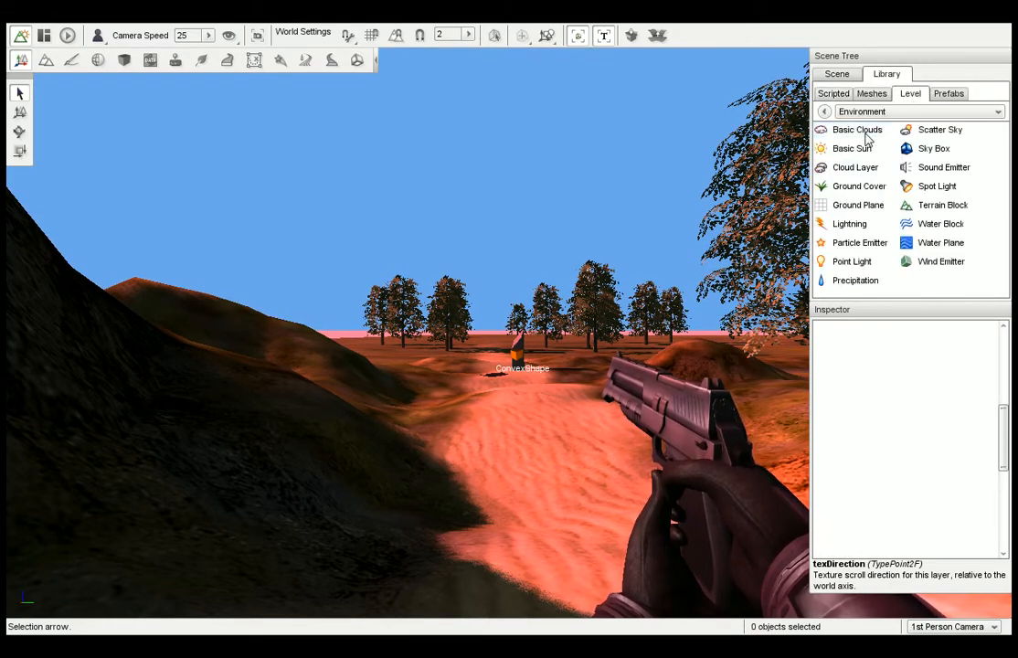
double_click(868, 174)
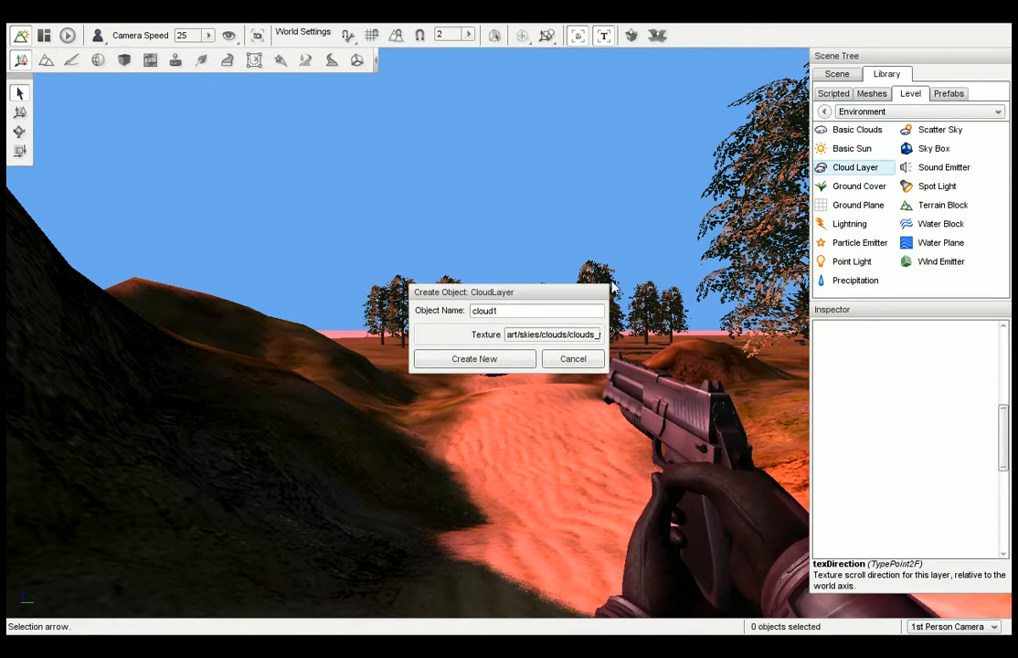
click(510, 359)
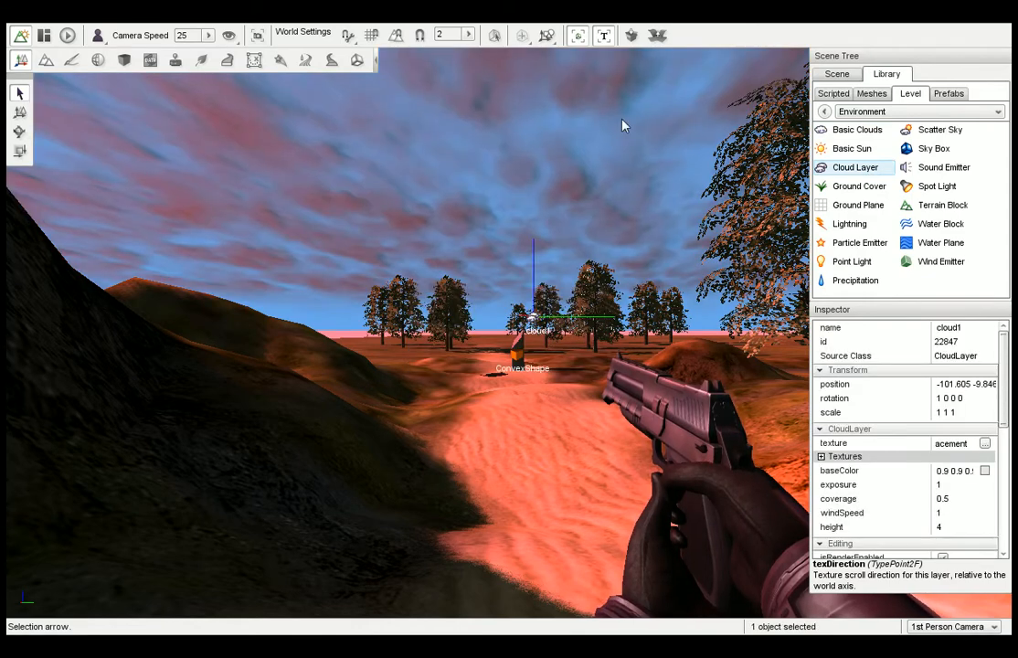
View the new cloud layer in the sky and expand cloud1's Textures group and entry [0] to examine their settings.
click(845, 93)
click(836, 75)
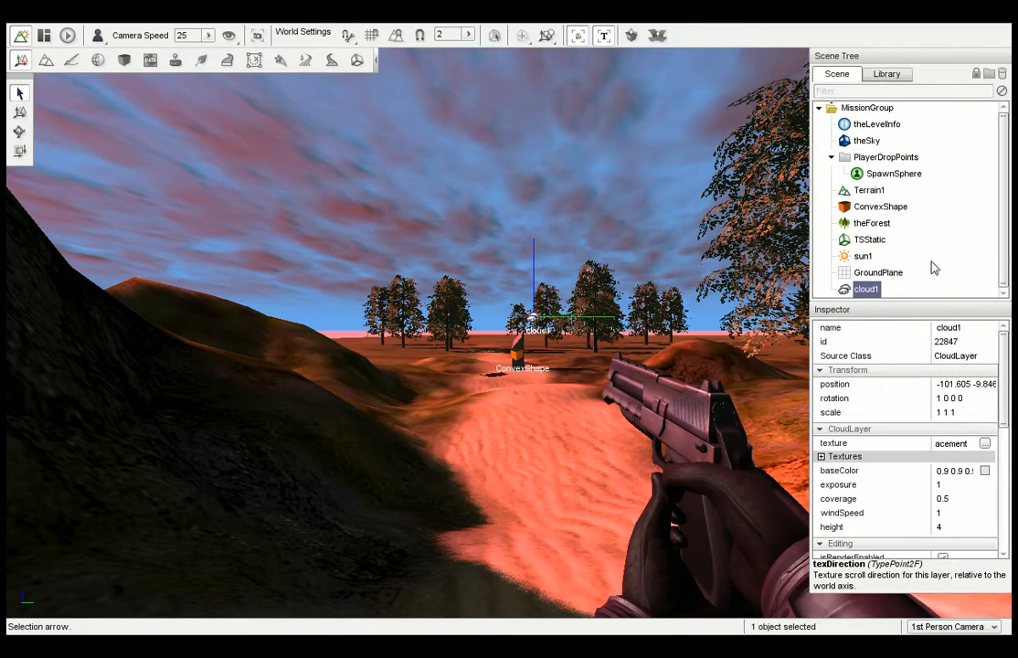
mouse_move(793, 235)
right_down()
mouse_move(62, 235)
mouse_move(941, 235)
right_up()
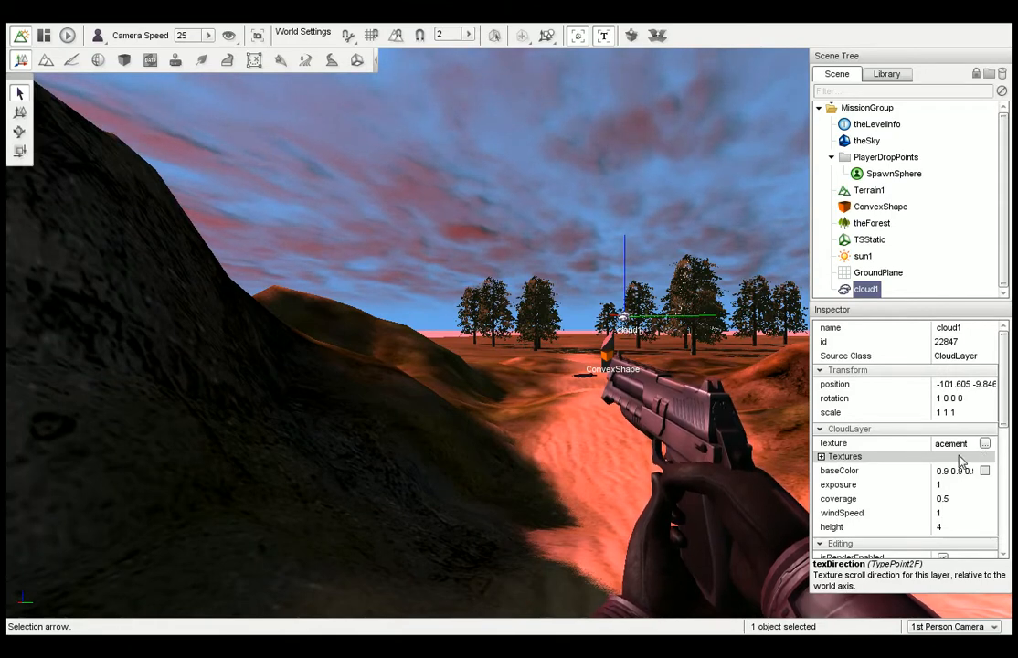
click(821, 457)
click(821, 470)
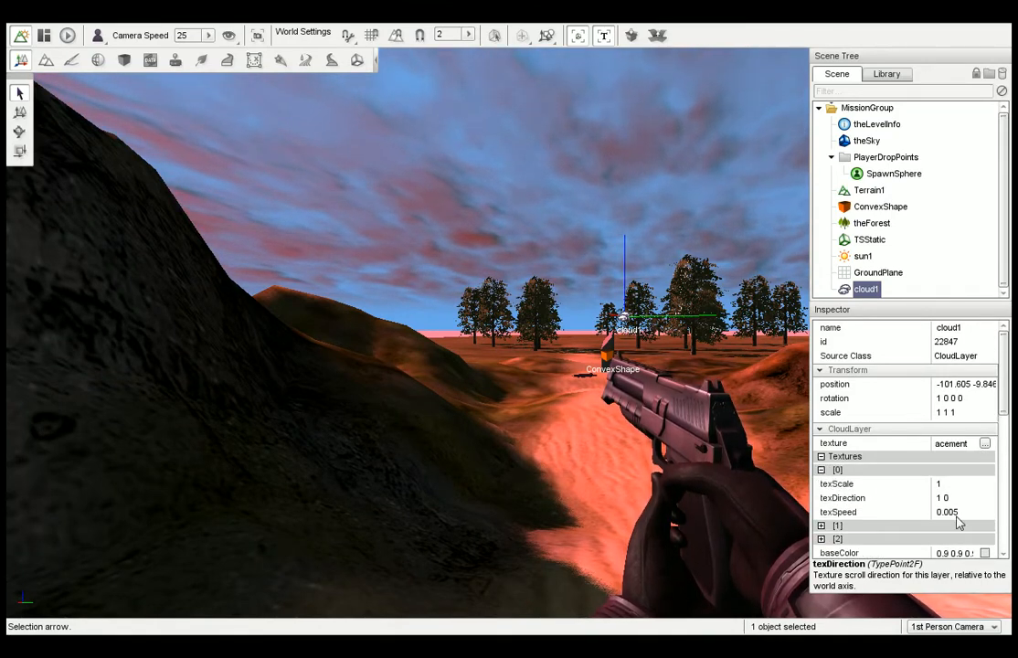
Try texSpeed values of 2 and 0.08 on texture entry [0] of cloud1.
click(904, 515)
text(2)
key(Return)
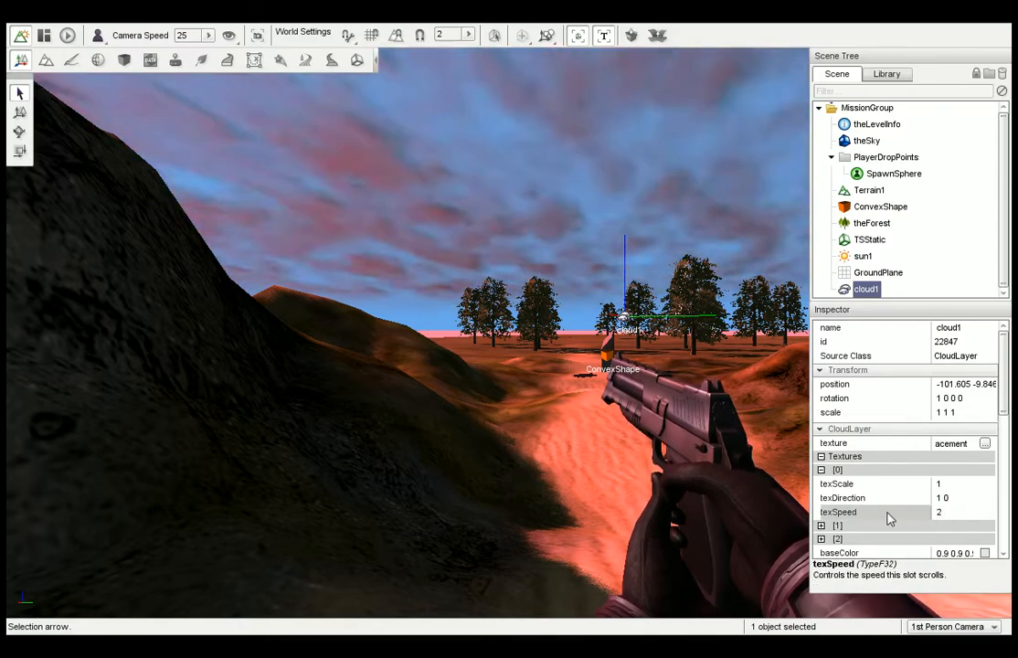
click(864, 517)
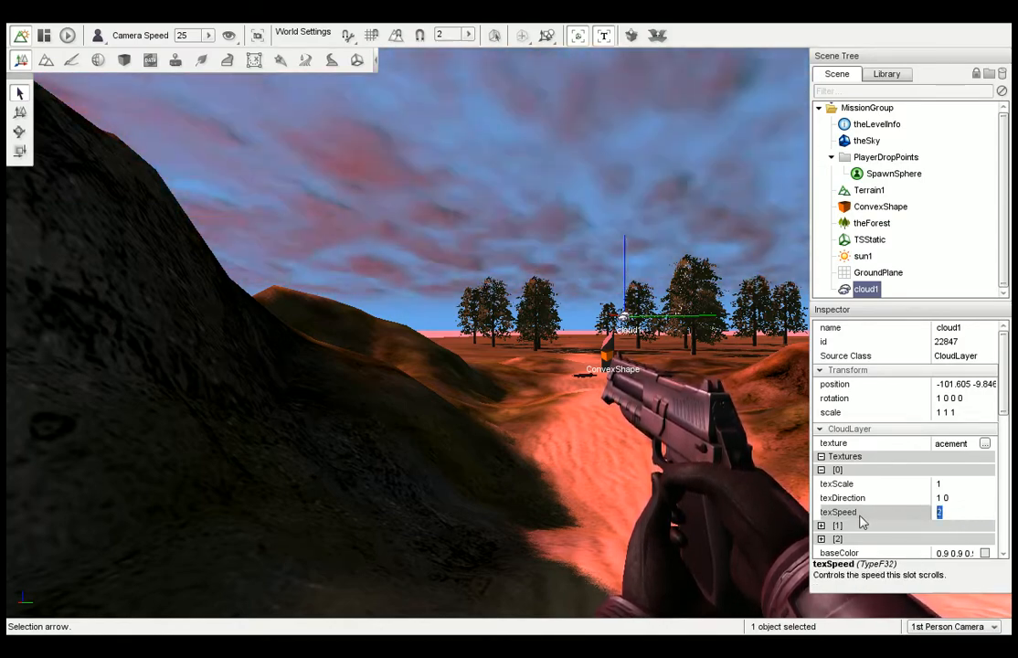
text(0.002)
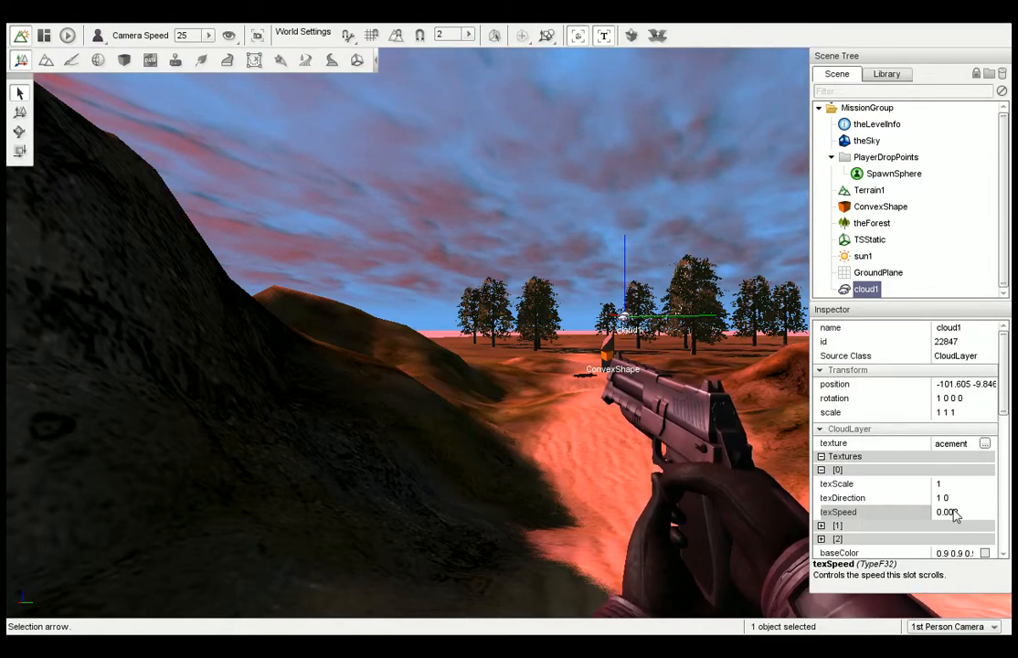
key(Return)
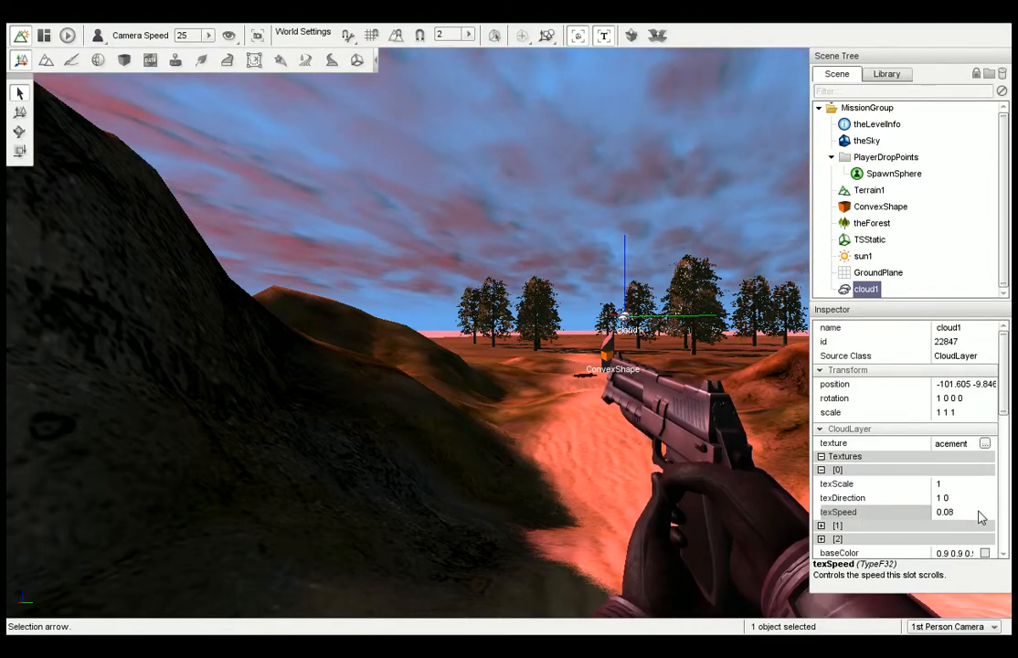
Set texSpeed of cloud1's texture entry [0] to 0.03 and collapse that entry.
drag(963, 514, 952, 514)
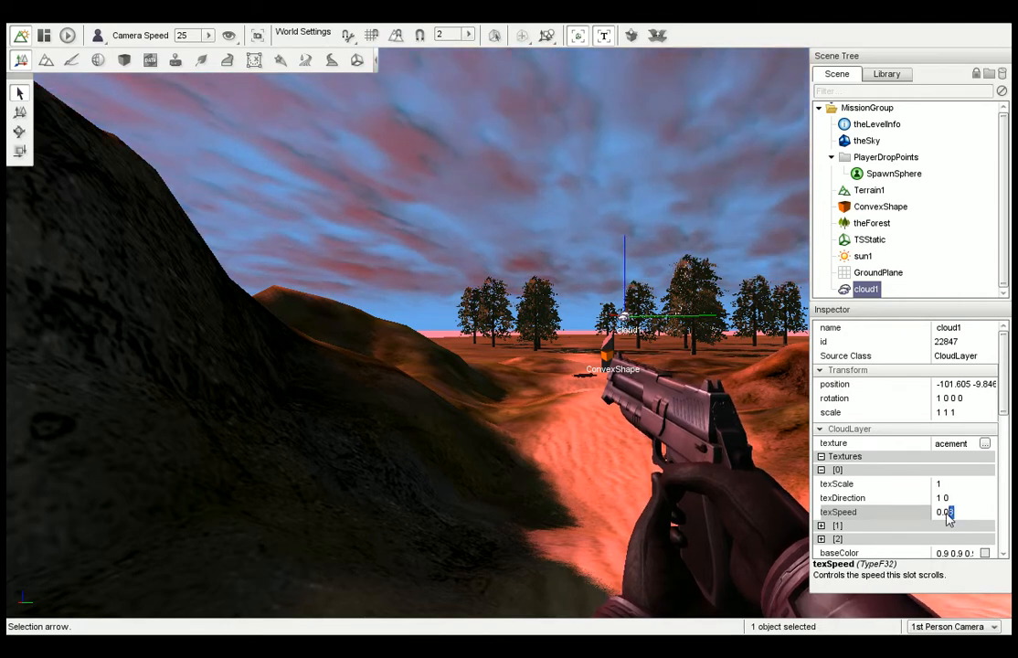
text(3)
key(Return)
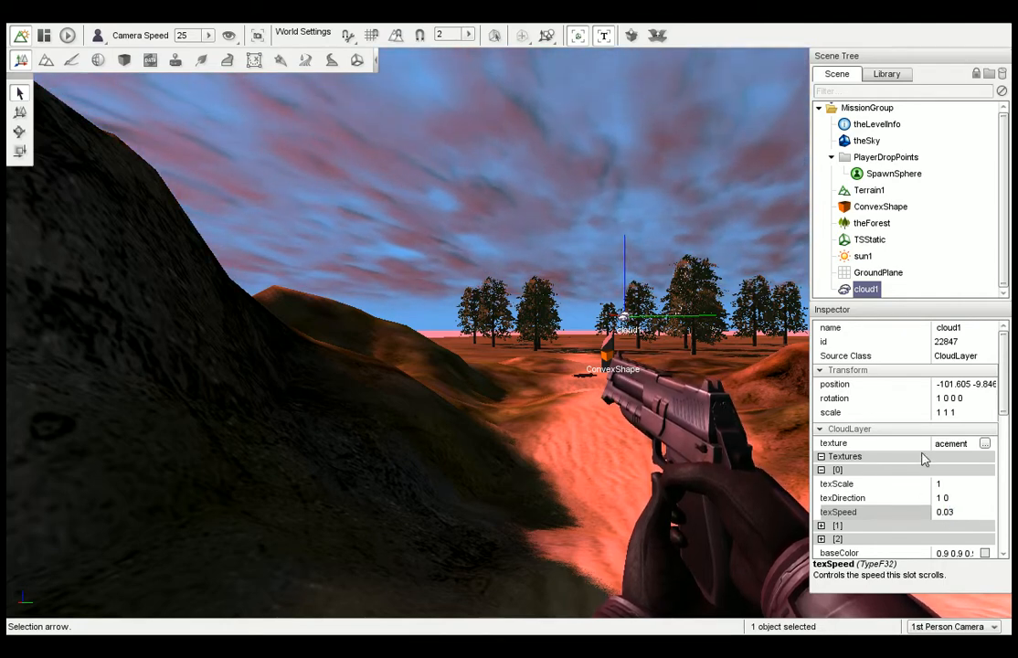
click(868, 469)
scroll(873, 468, down, 3)
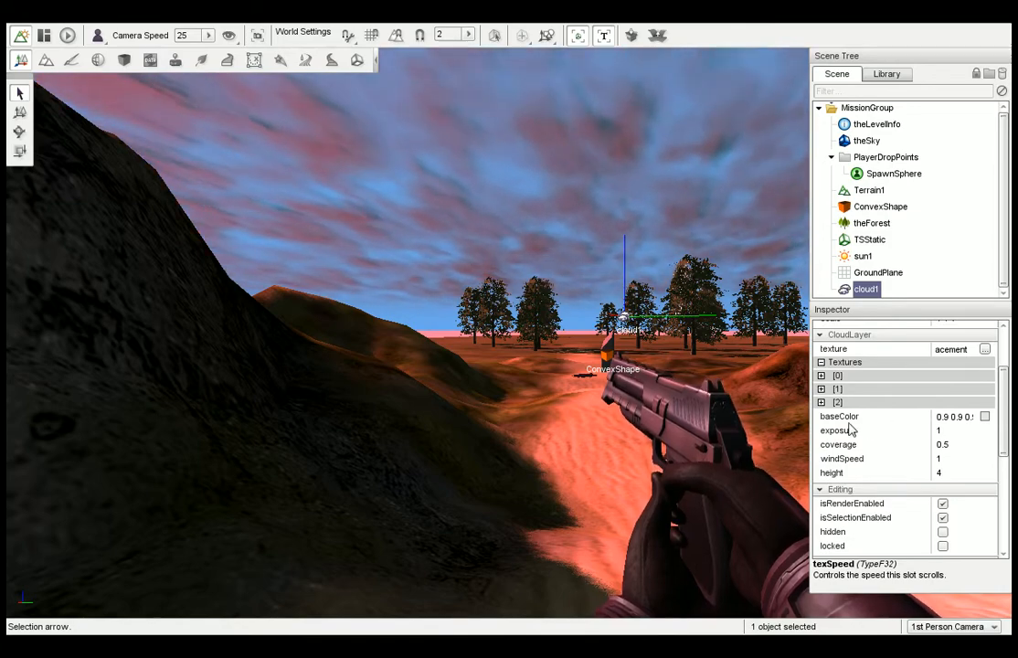
Change cloud1's baseColor to a light pink with R 0.886, G 0.631, B 0.776, previewing blue and magenta hues first.
right_drag(702, 342, 599, 346)
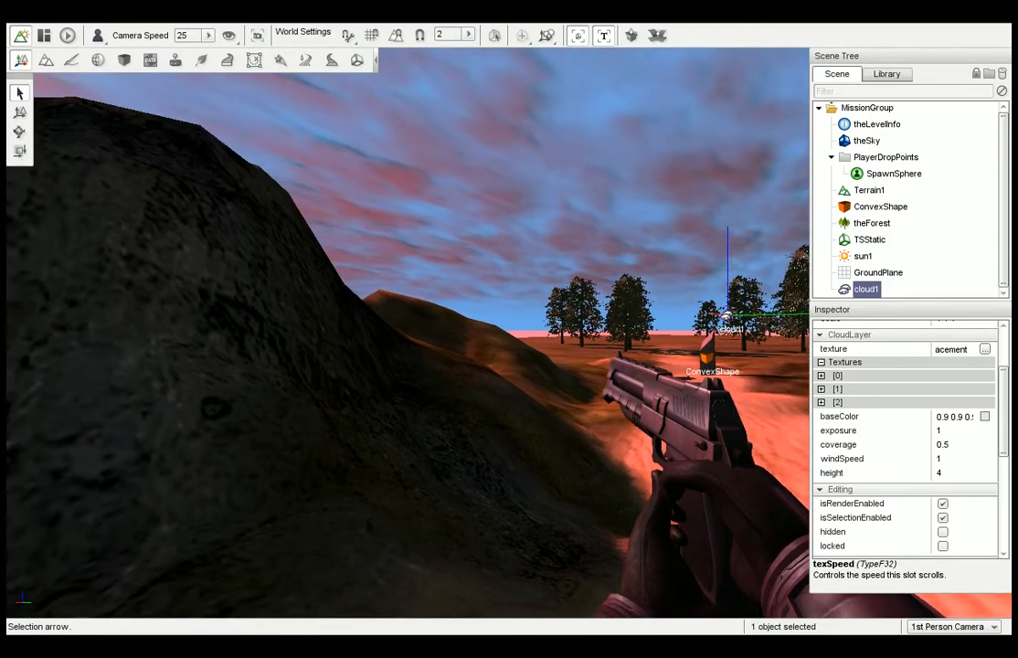
click(984, 416)
click(355, 192)
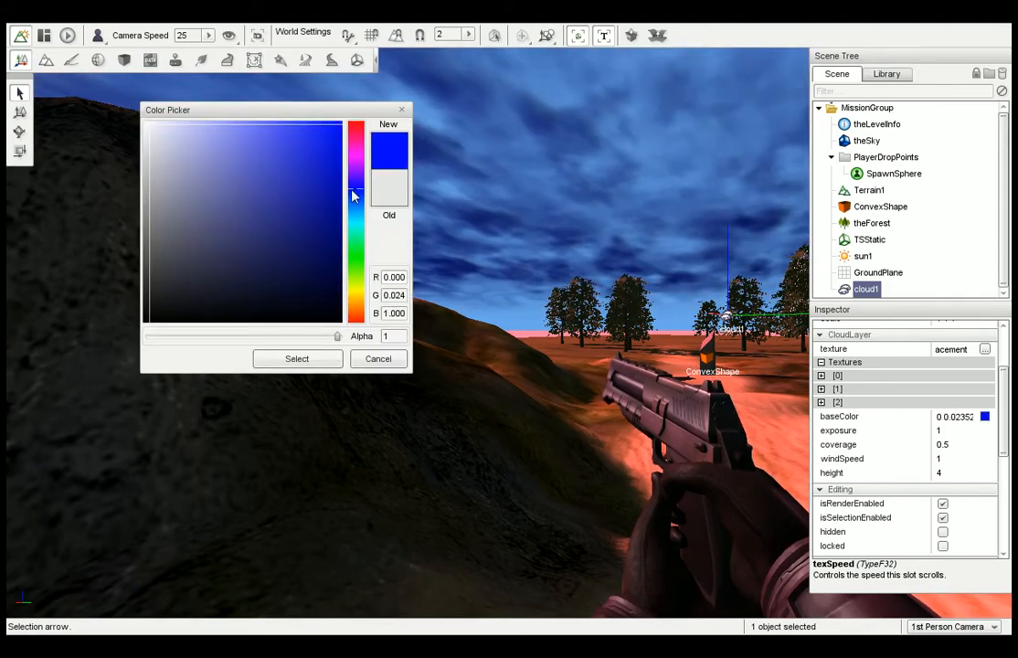
click(356, 161)
mouse_move(356, 161)
mouse_down()
mouse_move(355, 111)
mouse_move(356, 244)
mouse_move(355, 139)
mouse_up()
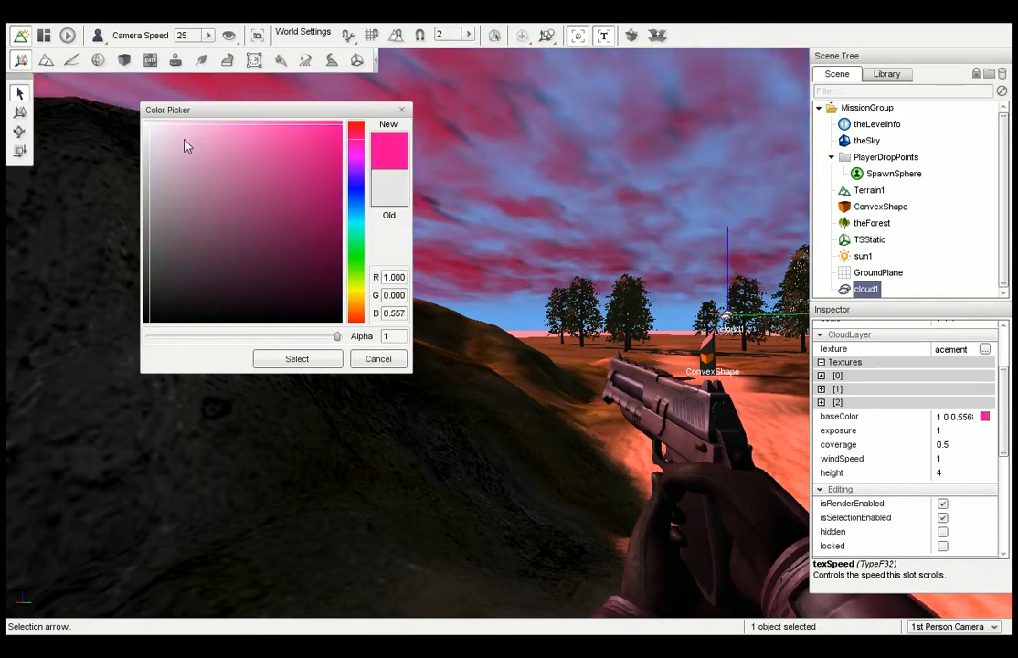
mouse_move(182, 141)
mouse_down()
mouse_move(98, 103)
mouse_move(340, 291)
mouse_move(335, 238)
mouse_move(335, 260)
mouse_move(228, 188)
mouse_move(200, 142)
mouse_up()
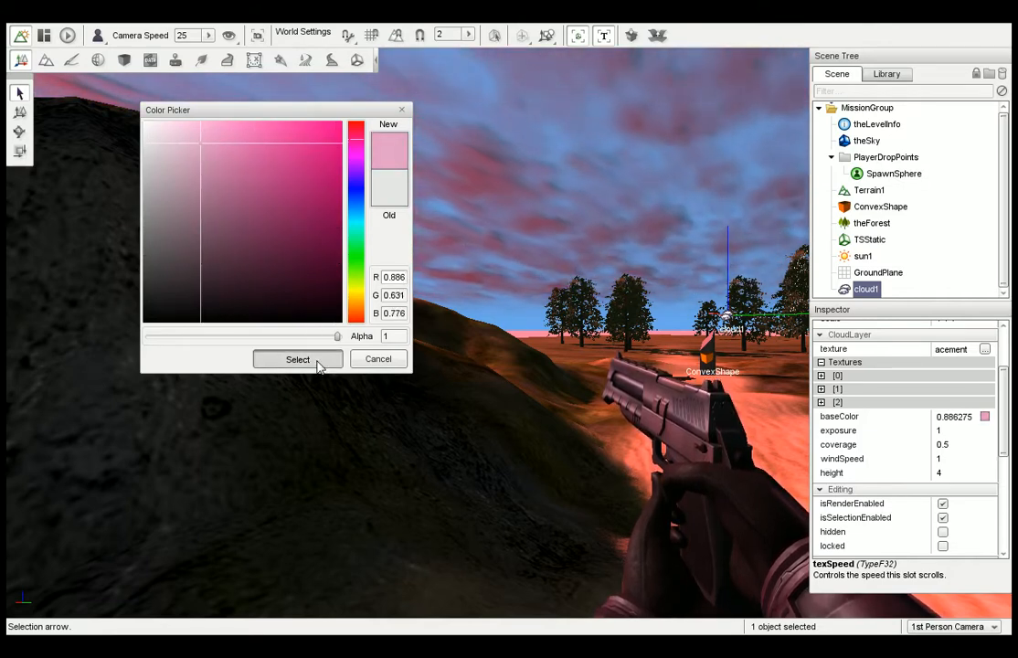
Lower the base color's alpha to 0, raise it again, and apply the pink color to cloud1.
drag(337, 338, 255, 338)
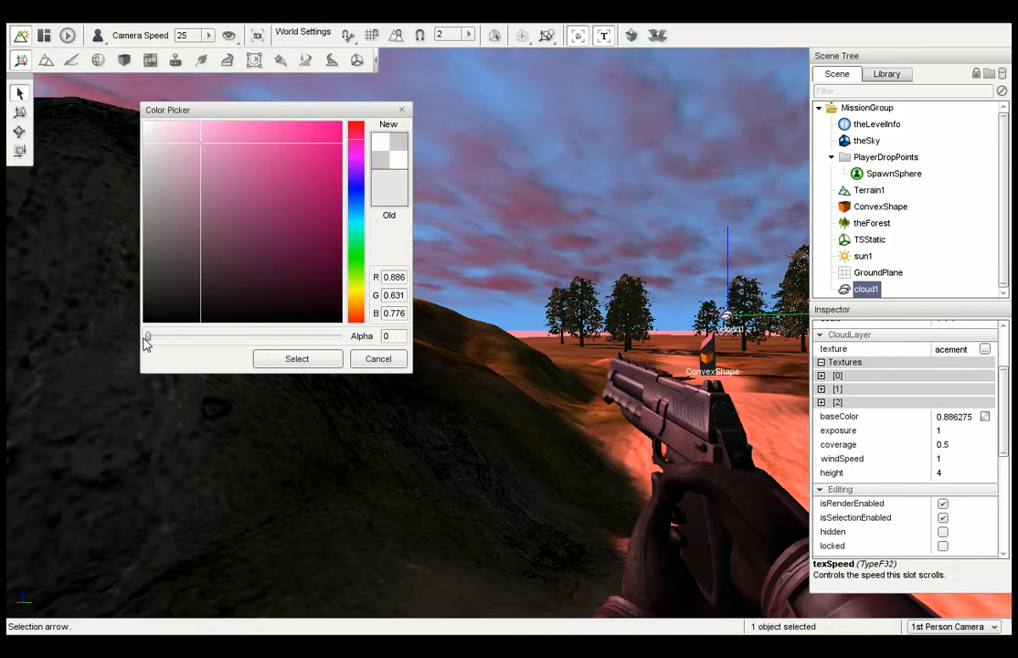
drag(145, 342, 350, 336)
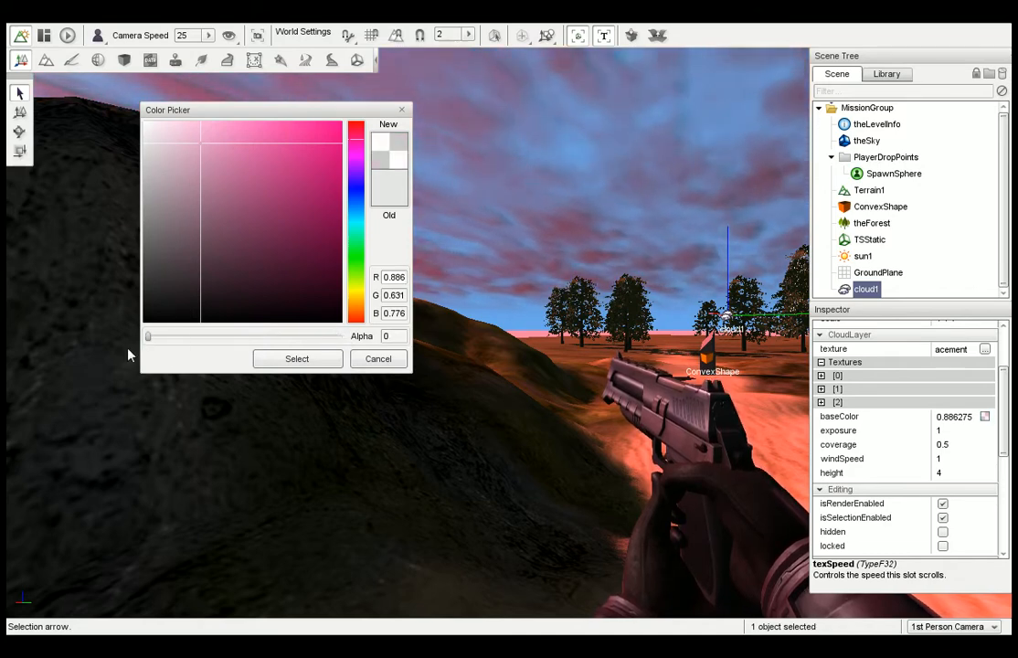
drag(148, 336, 335, 355)
click(335, 360)
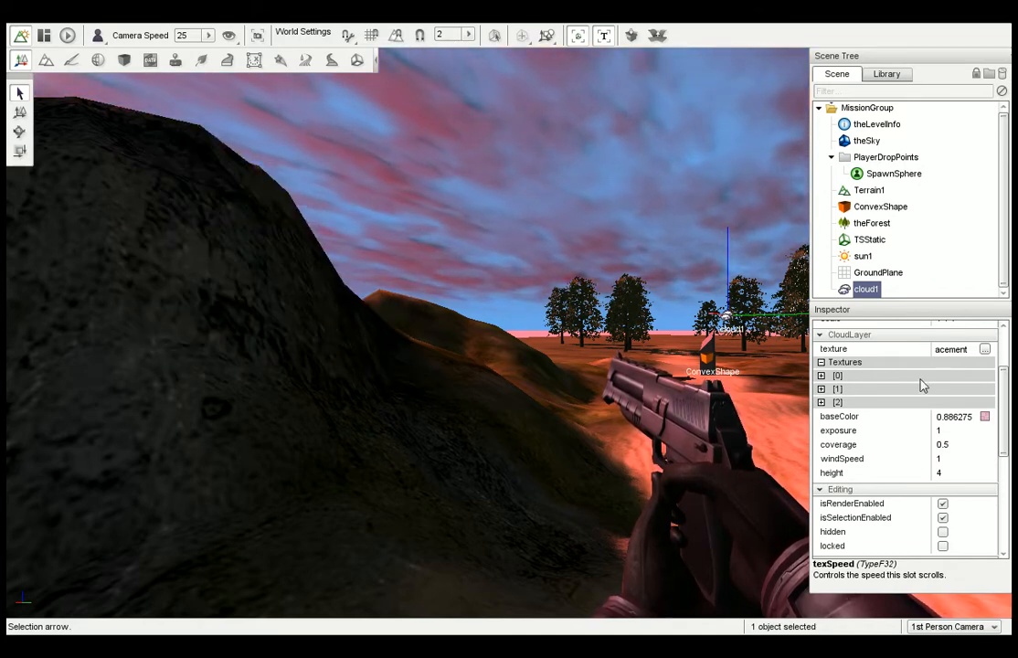
Try exposure values of 5 and 8 on the cloud layer, and return the exposure to 1.
click(886, 435)
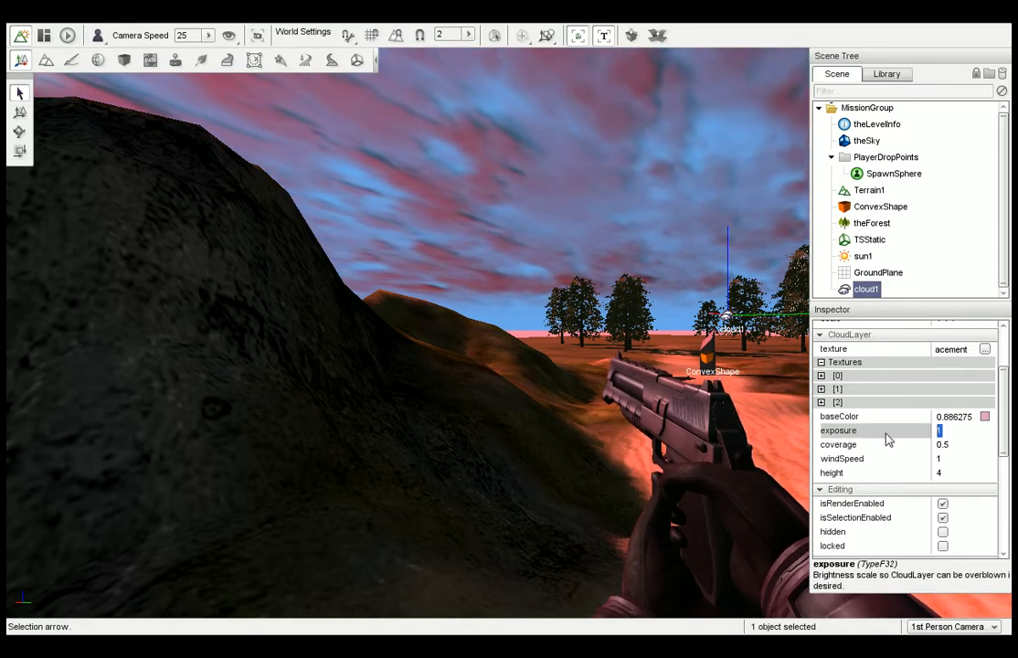
text(5)
key(Return)
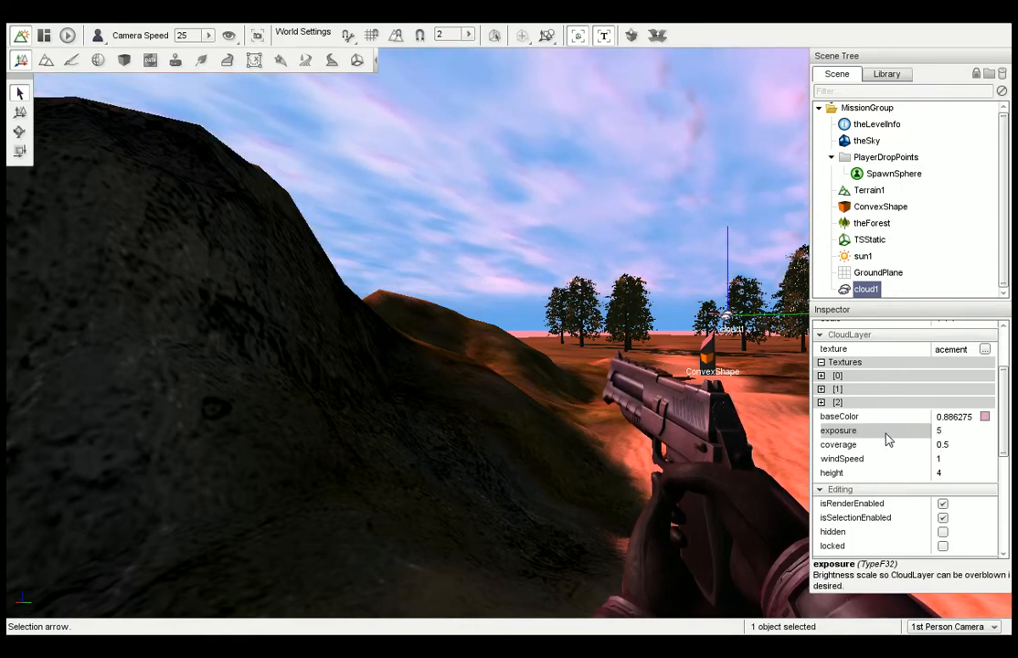
click(884, 435)
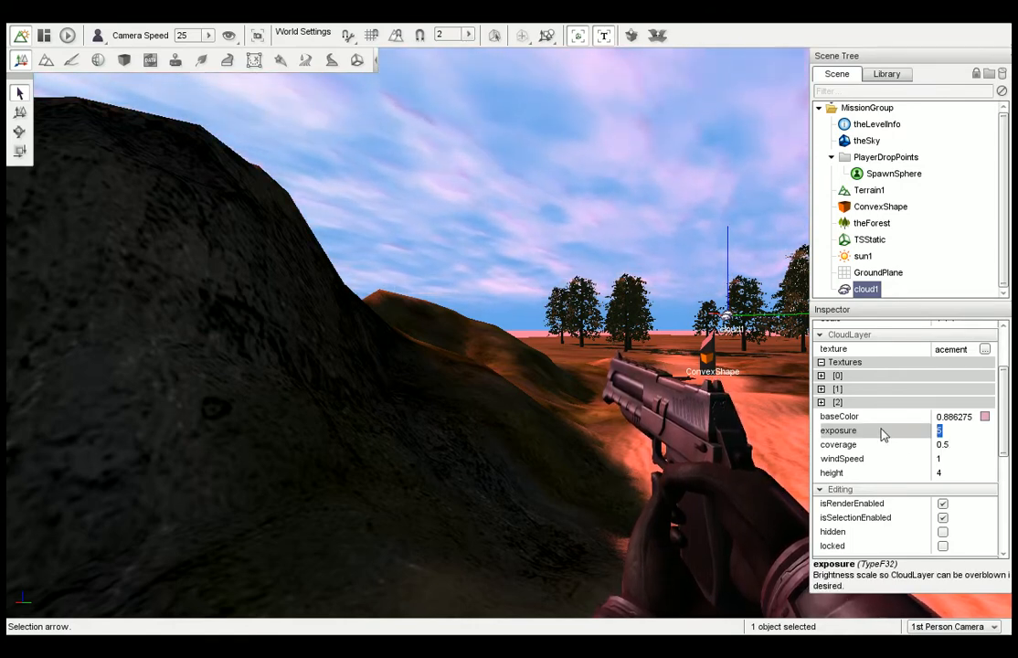
text(8)
key(Return)
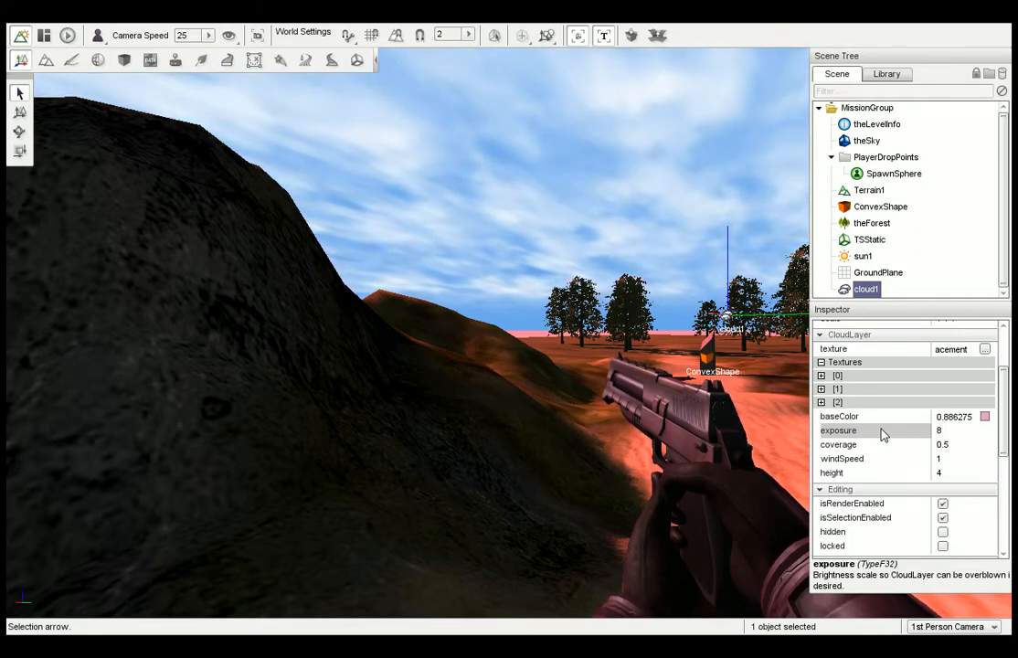
click(860, 433)
text(1)
key(Return)
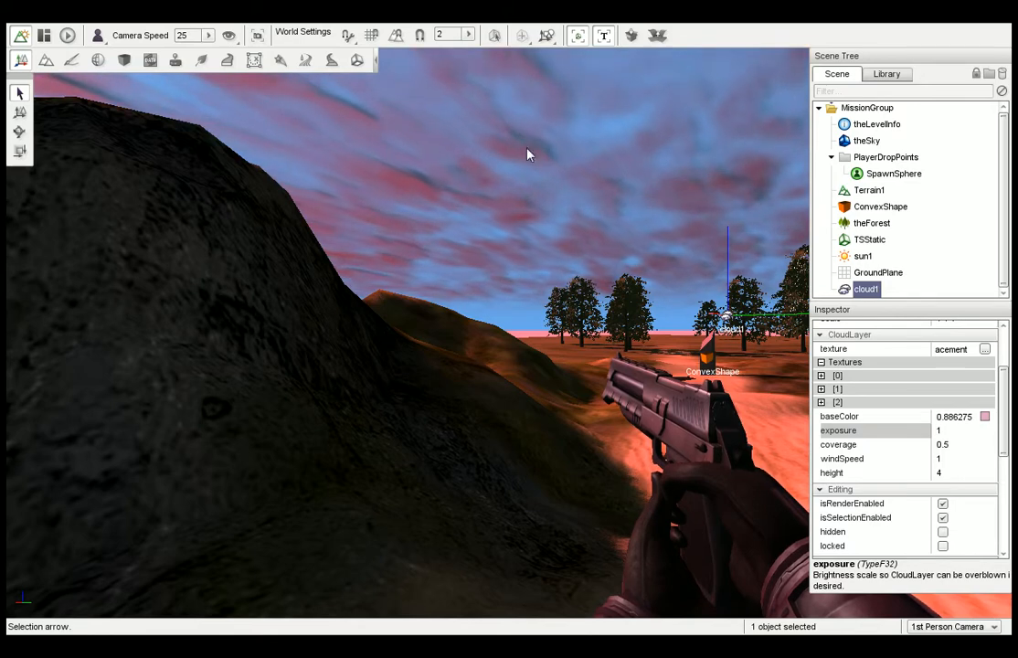
Try windSpeed values of 5 and 88 on cloud1, checking texture entry [0]'s settings in between.
click(937, 458)
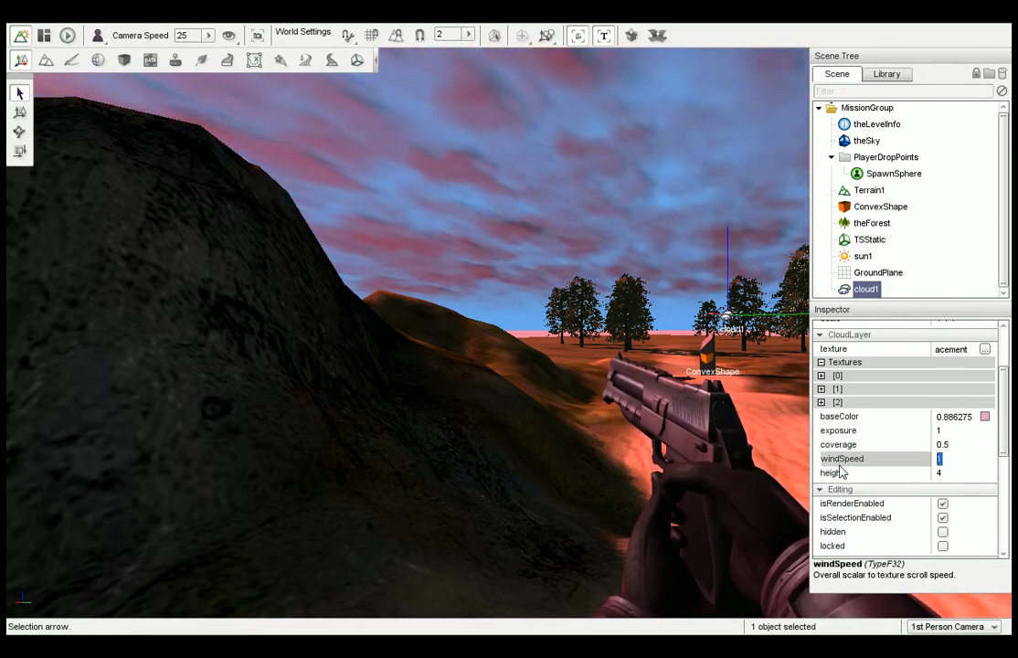
text(5)
key(Return)
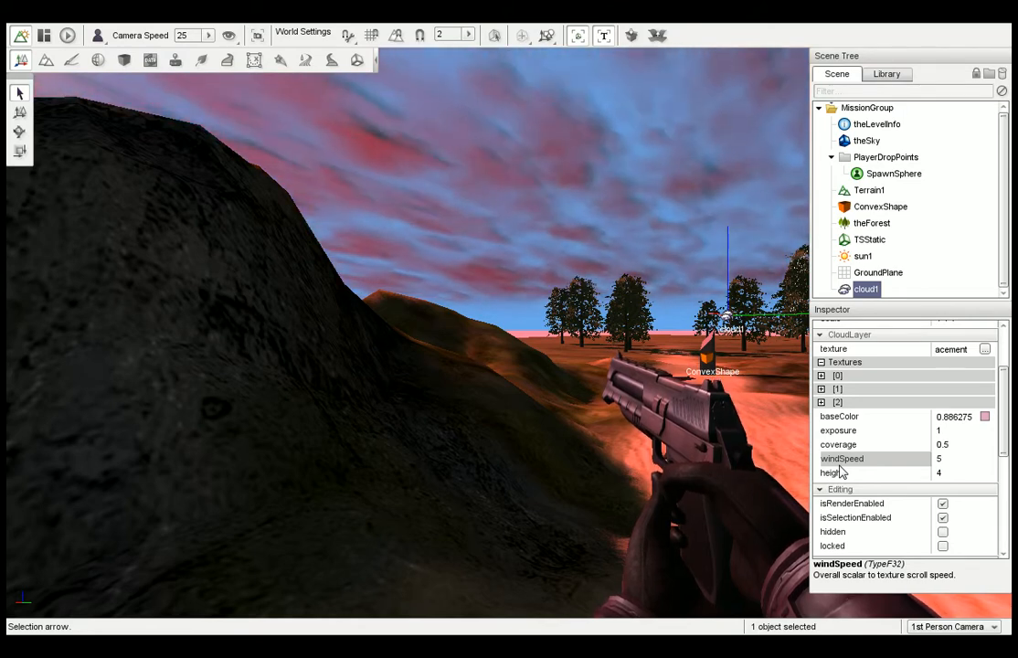
click(821, 376)
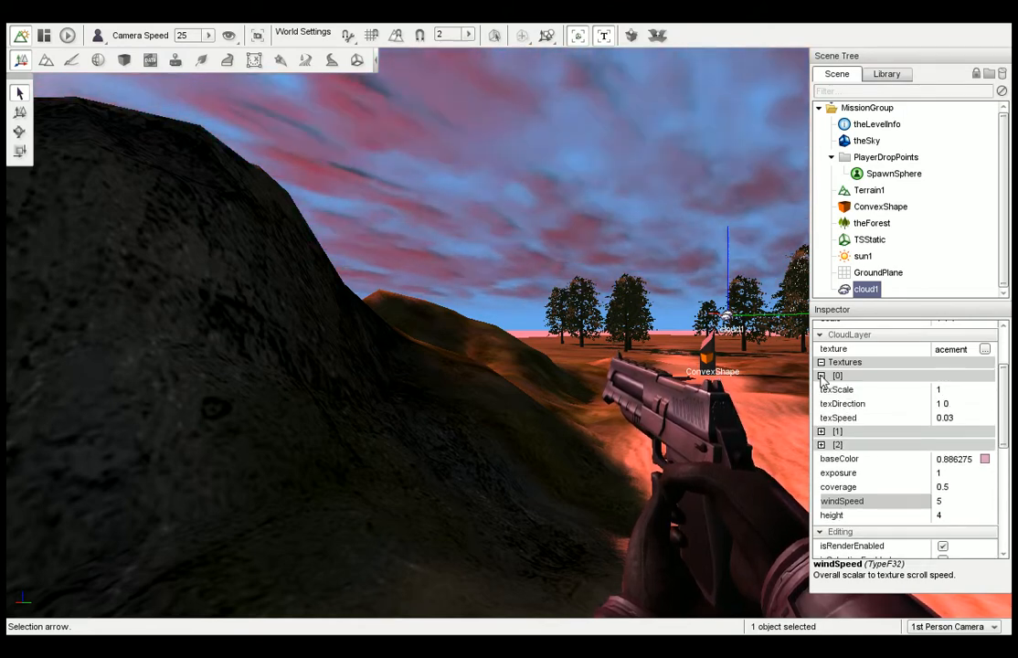
click(820, 376)
drag(956, 462, 893, 465)
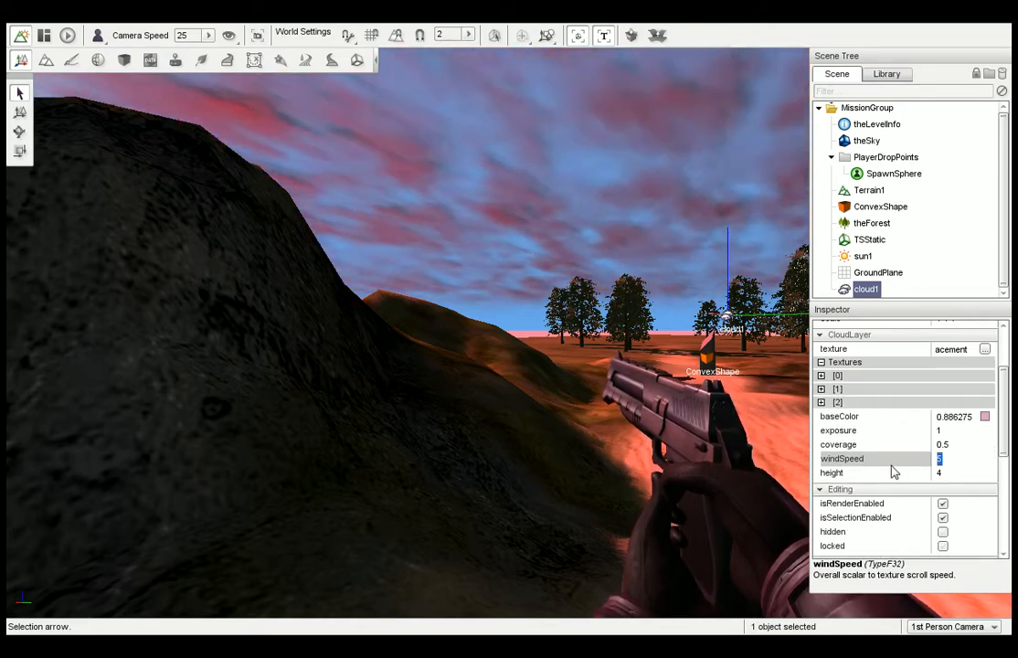
text(88)
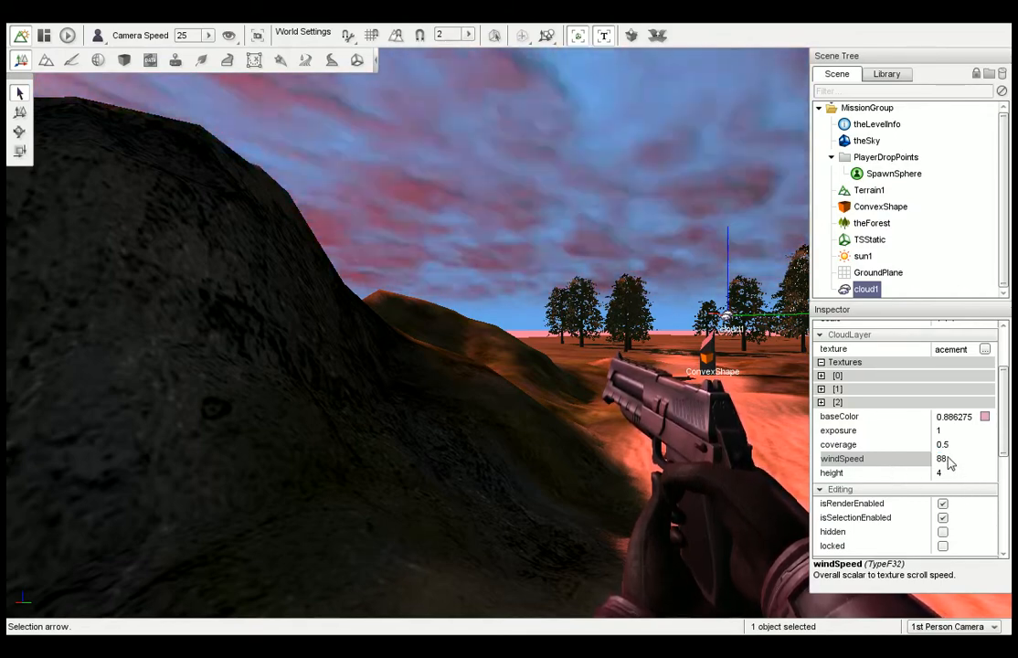
Set cloud1's windSpeed to 0.1.
drag(950, 463, 853, 458)
text(00.)
text(1)
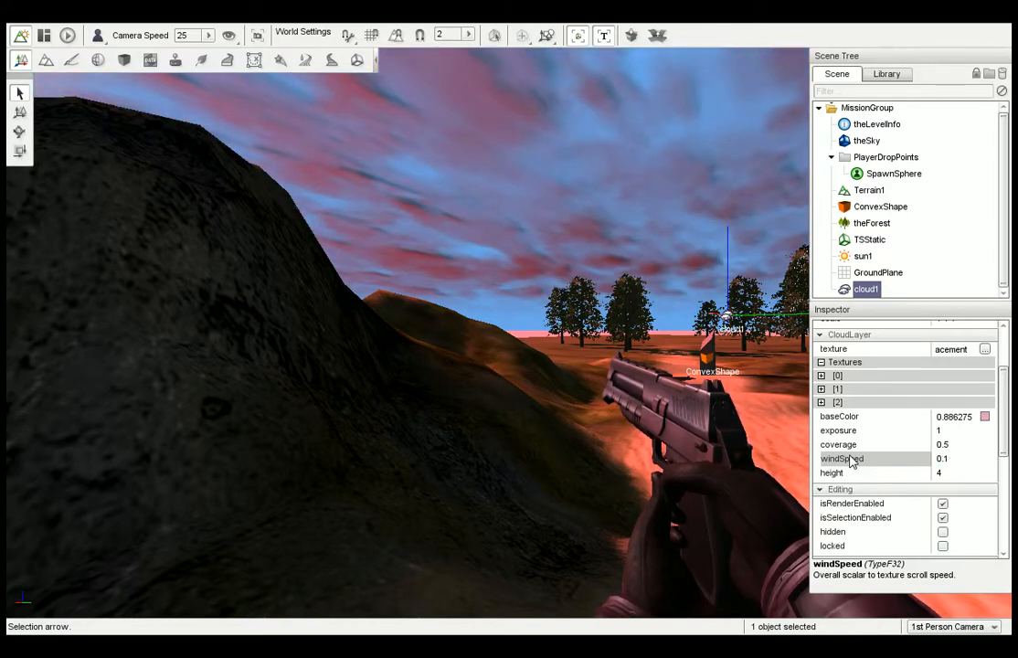
Try height values of 8, 20 and 80 on the cloud layer to compare the curvature of the cloud dome.
click(915, 474)
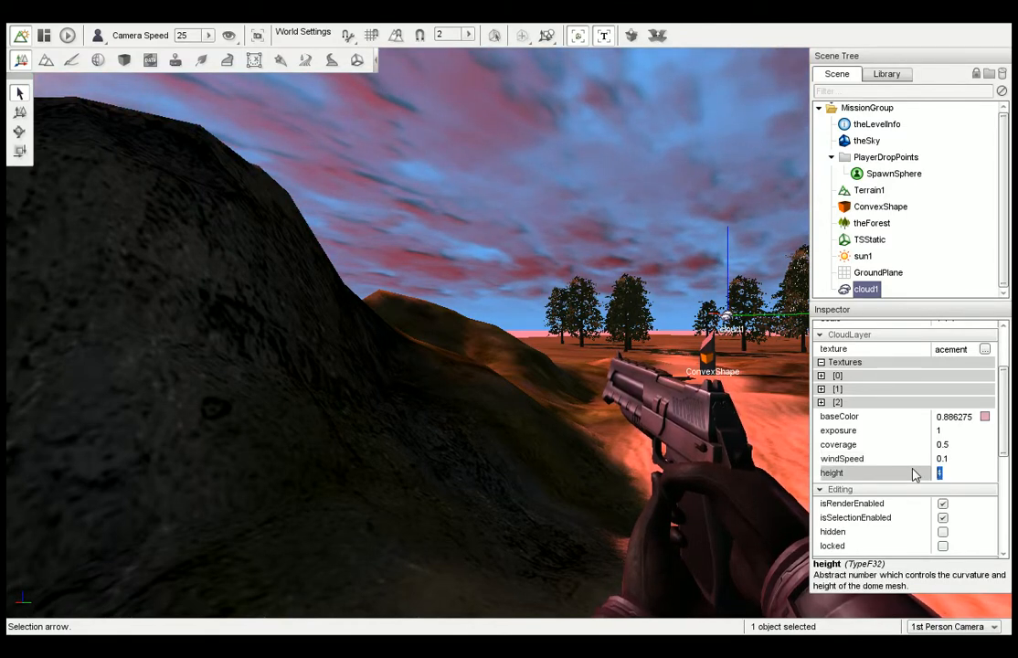
text(8)
key(Return)
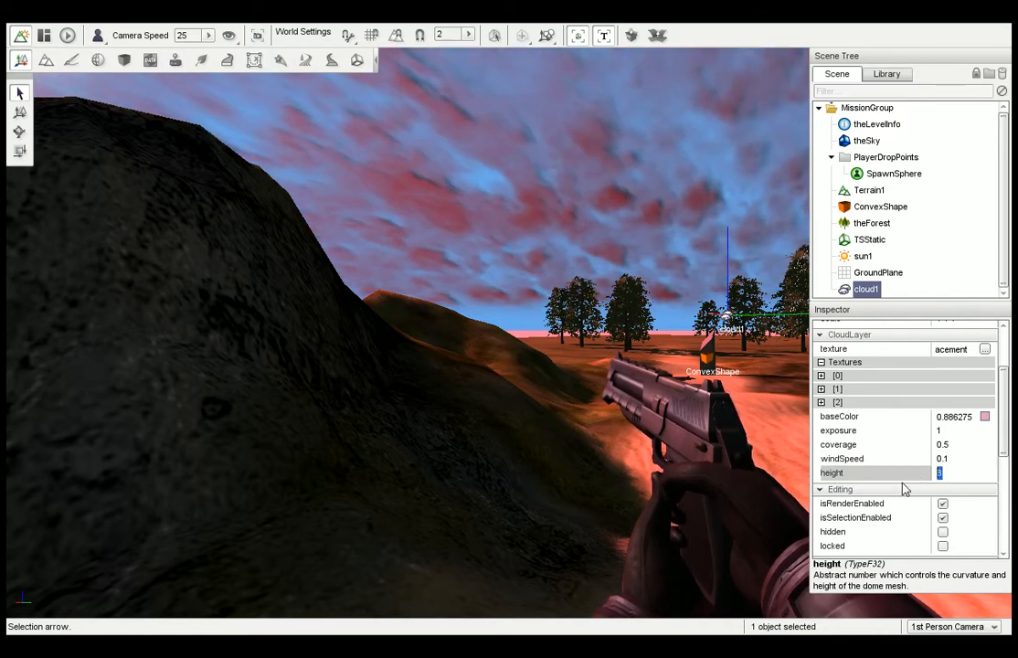
text(20)
key(Return)
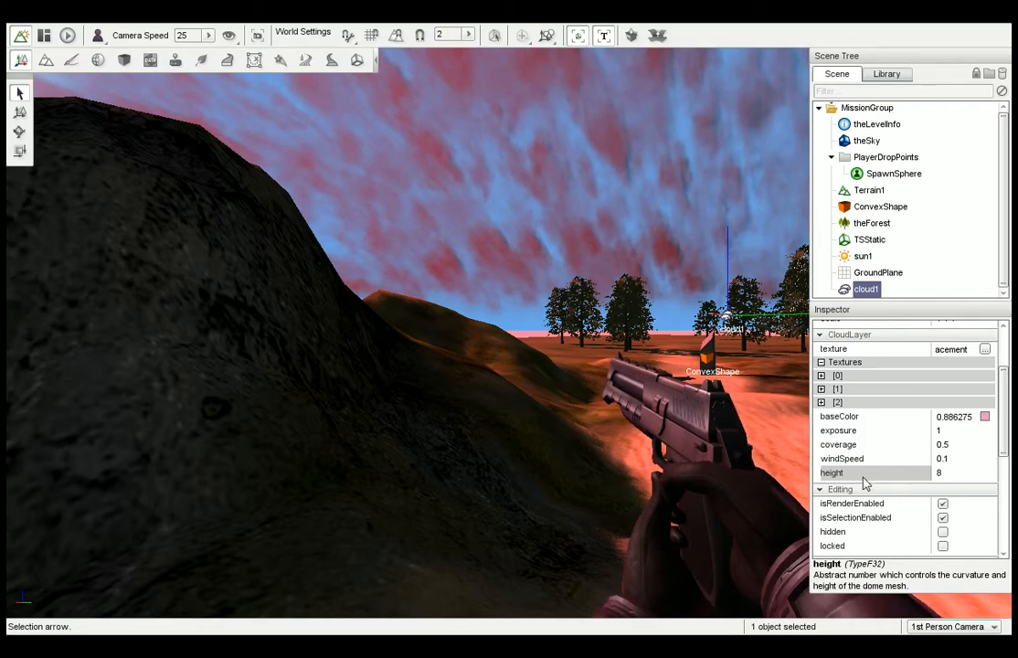
text(0)
key(Return)
right_drag(807, 429, 782, 430)
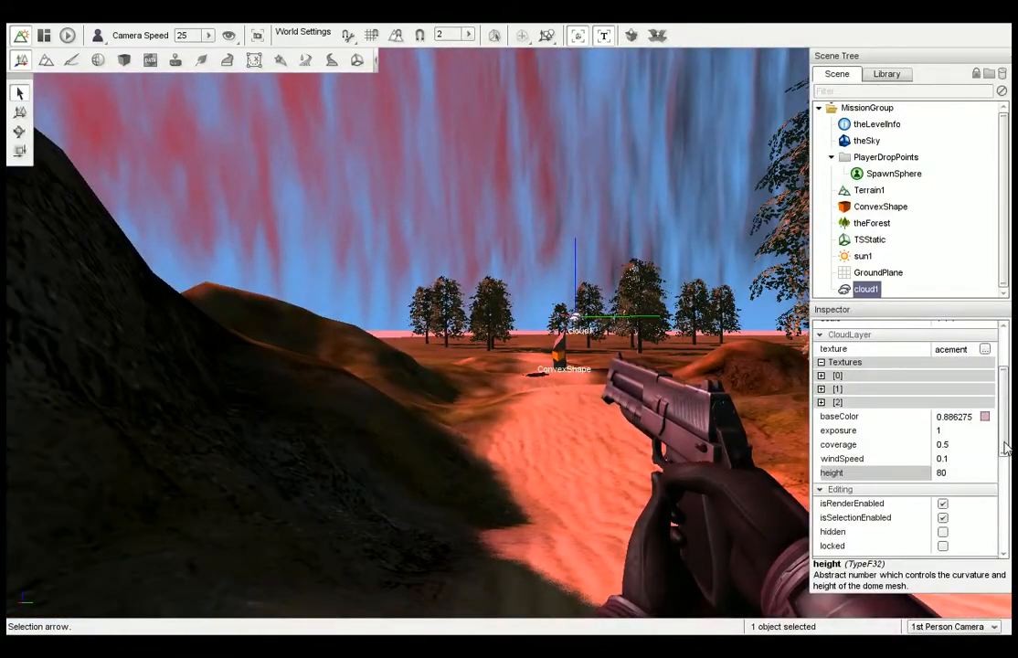
Compare the cloud layer's look at height values of 2, 50 and 8.
key(Return)
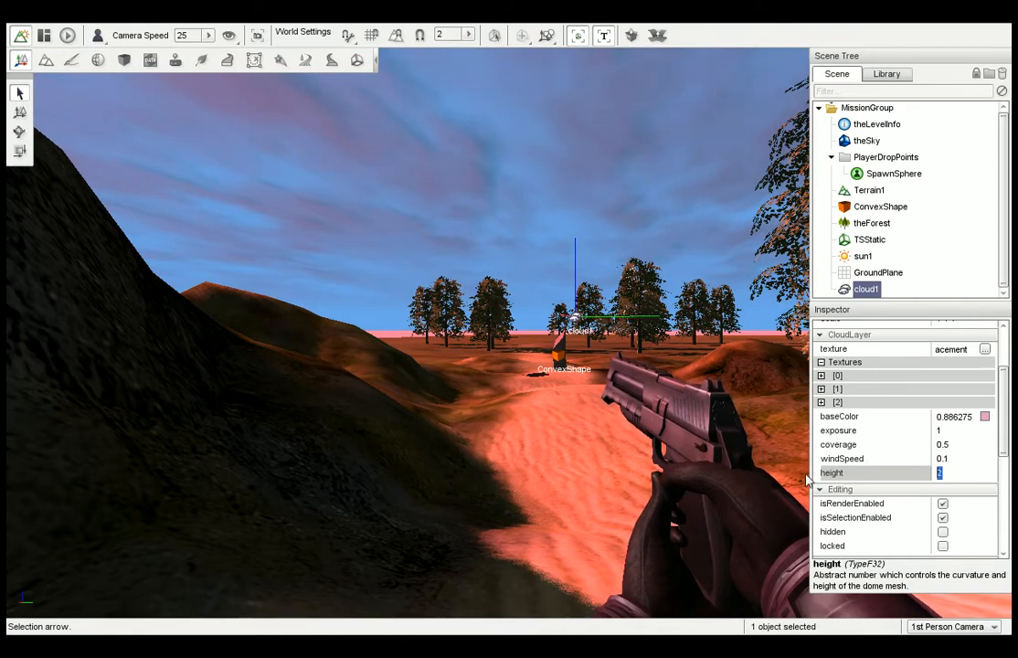
text(0)
key(Return)
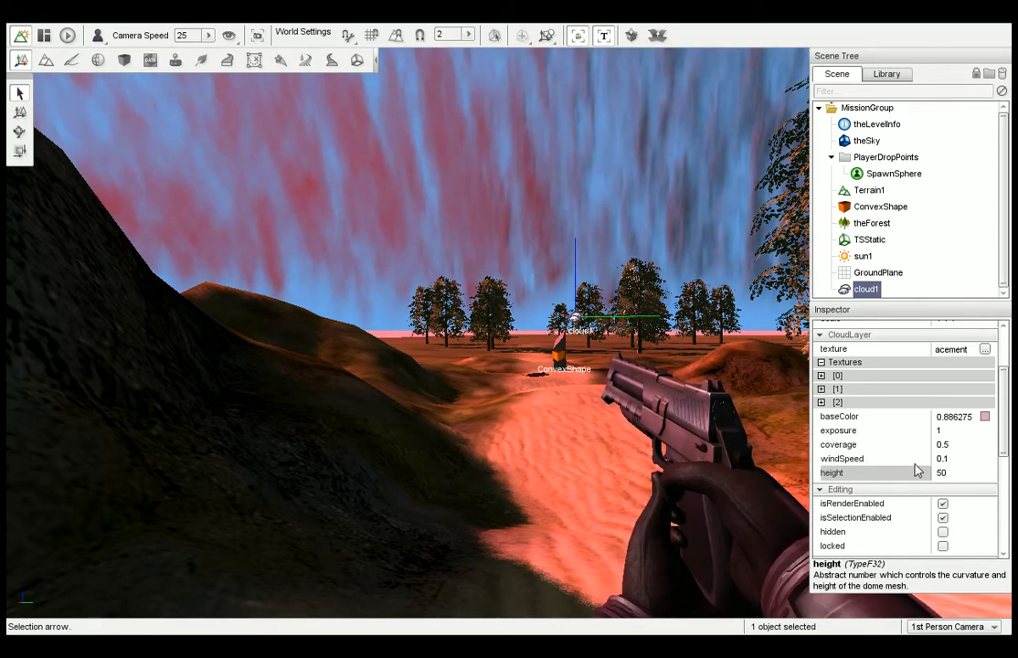
text(8)
key(Return)
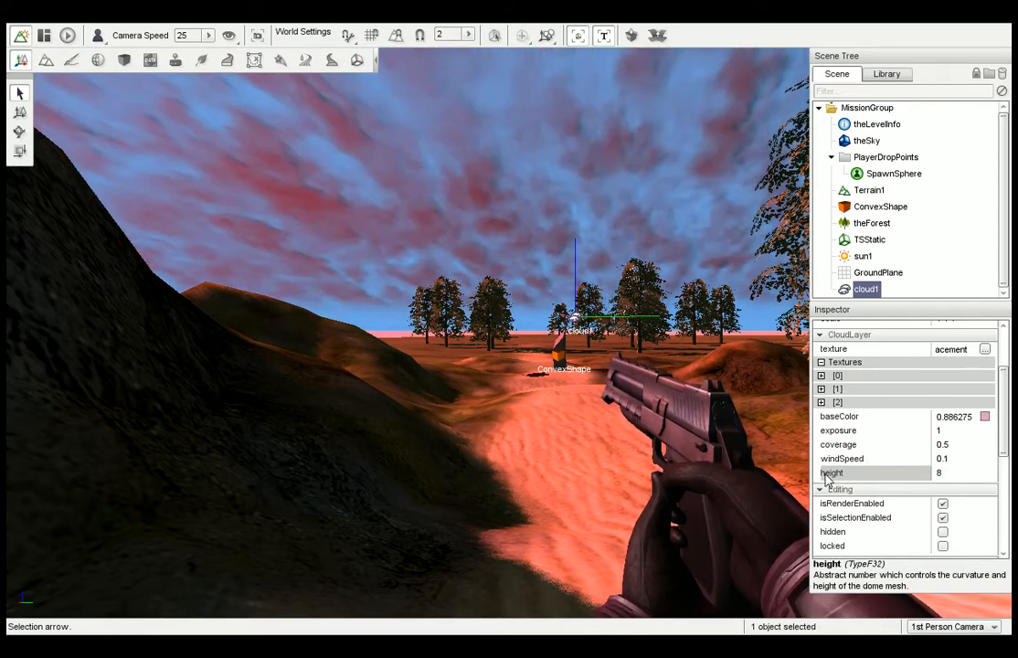
Set the cloud layer's height to 2 and delete the cloud1 object from the level.
text(2)
key(Return)
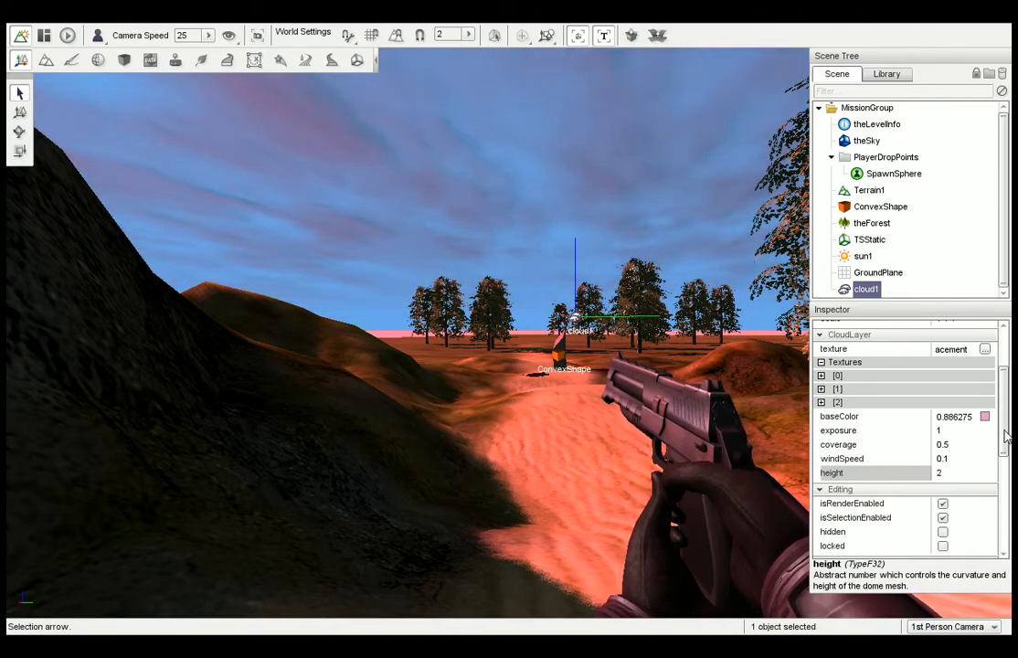
drag(1005, 436, 1004, 398)
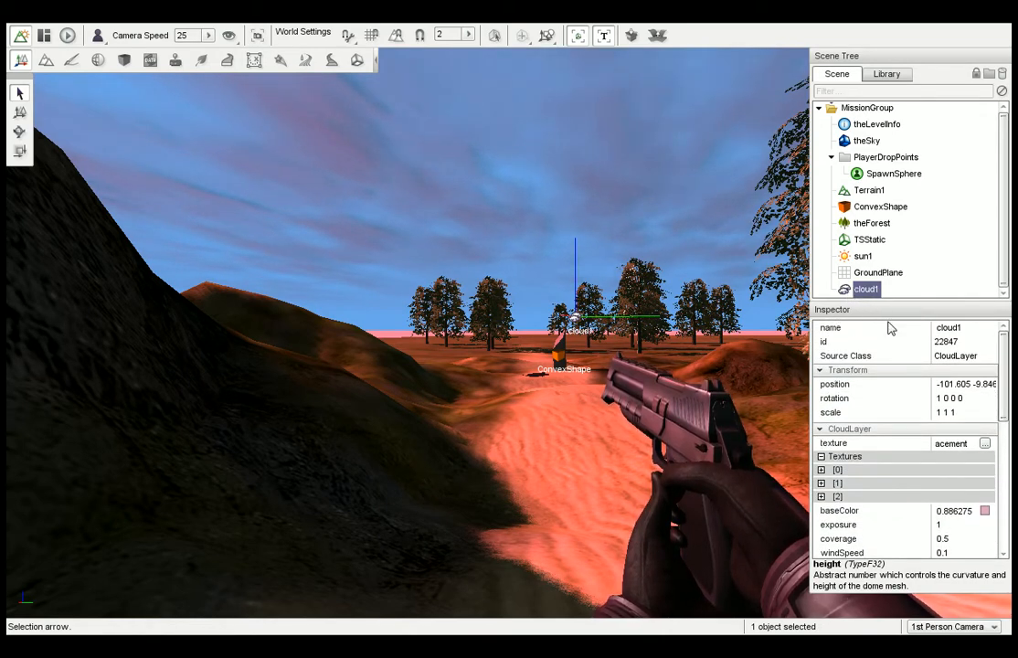
key(Delete)
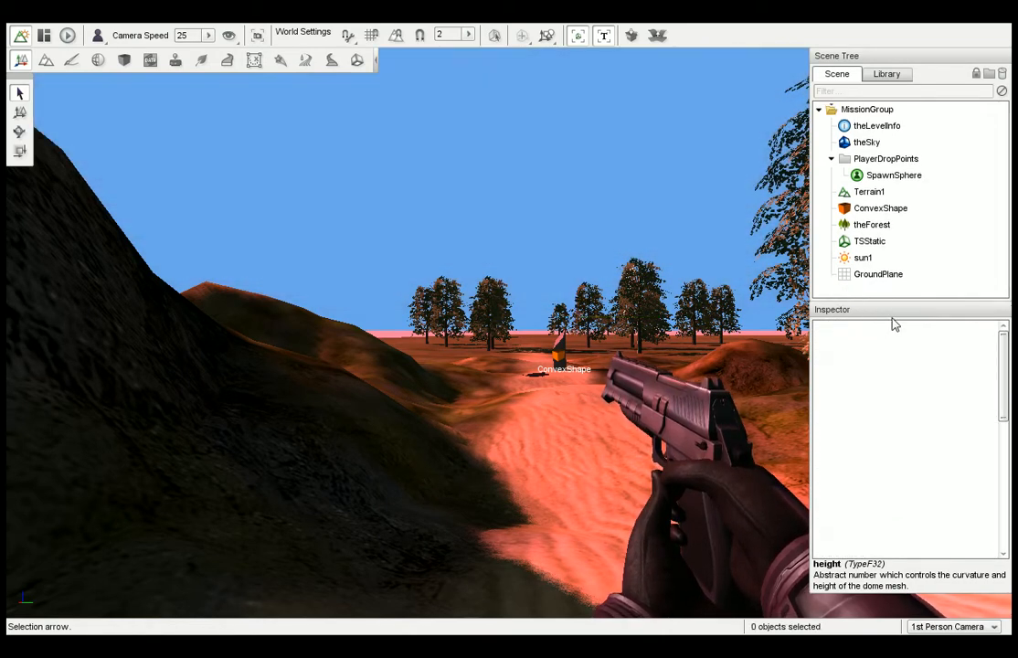
Create a Scatter Sky environment object named scattersky1 despite the existing sun, keeping the default scattering and brightness values.
click(891, 77)
click(914, 95)
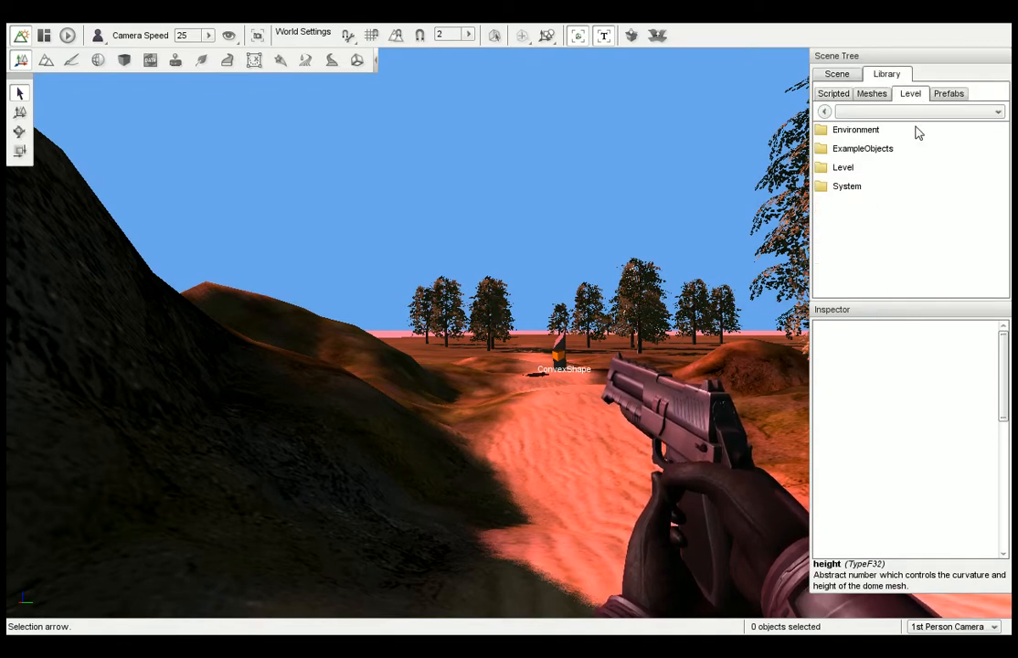
double_click(879, 134)
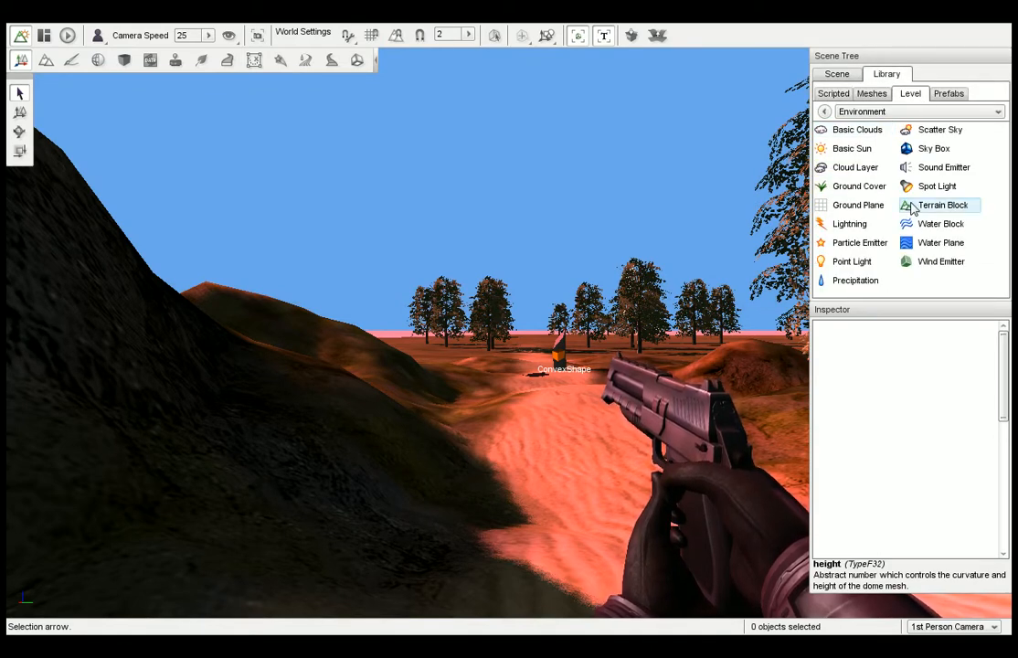
click(964, 133)
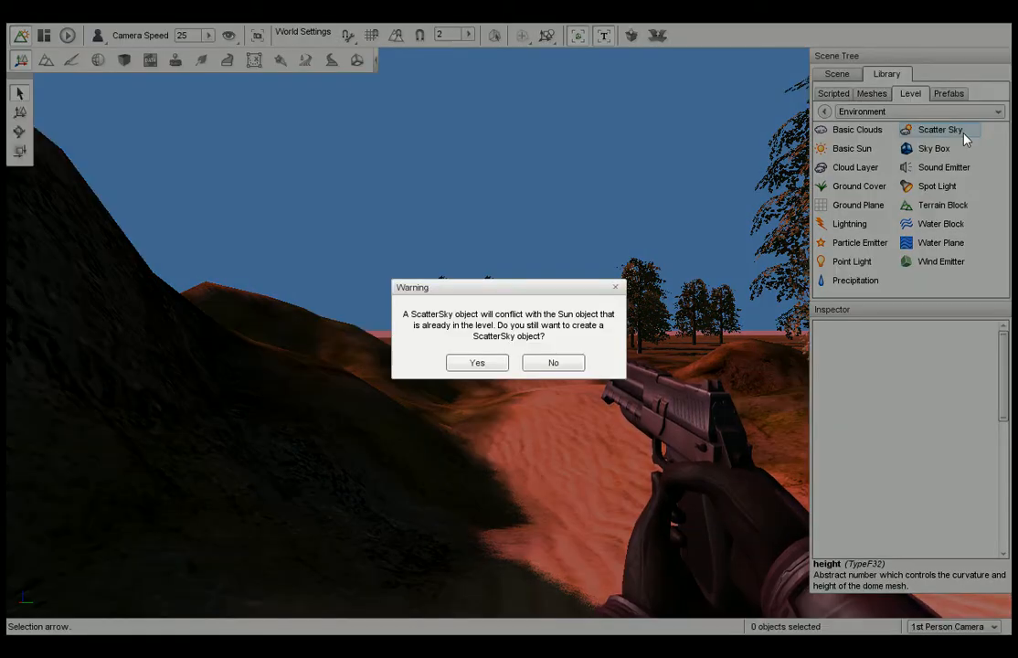
click(491, 369)
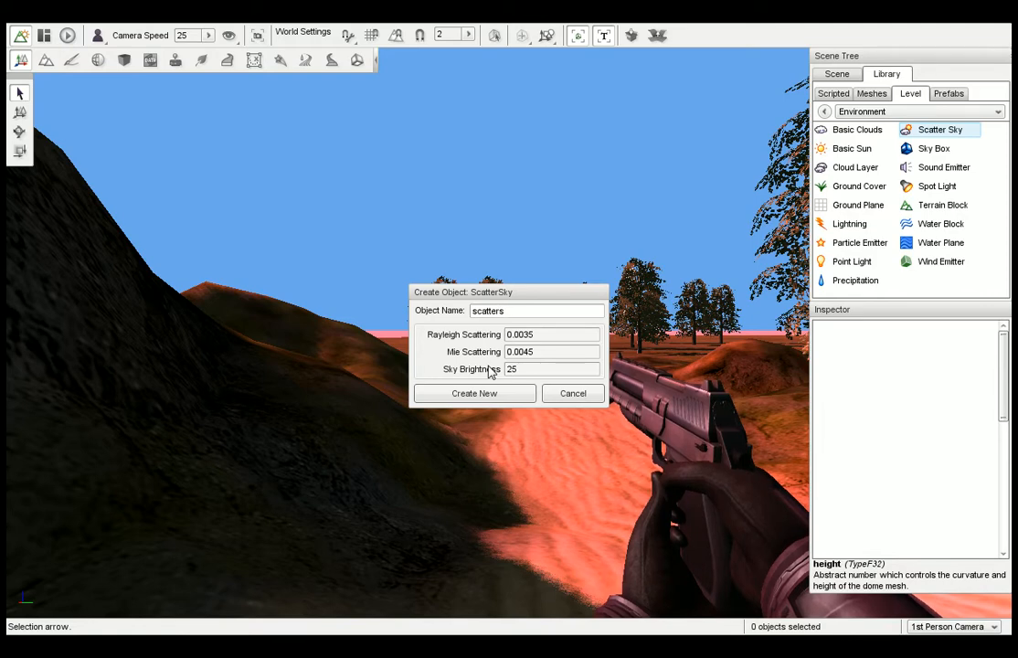
click(484, 393)
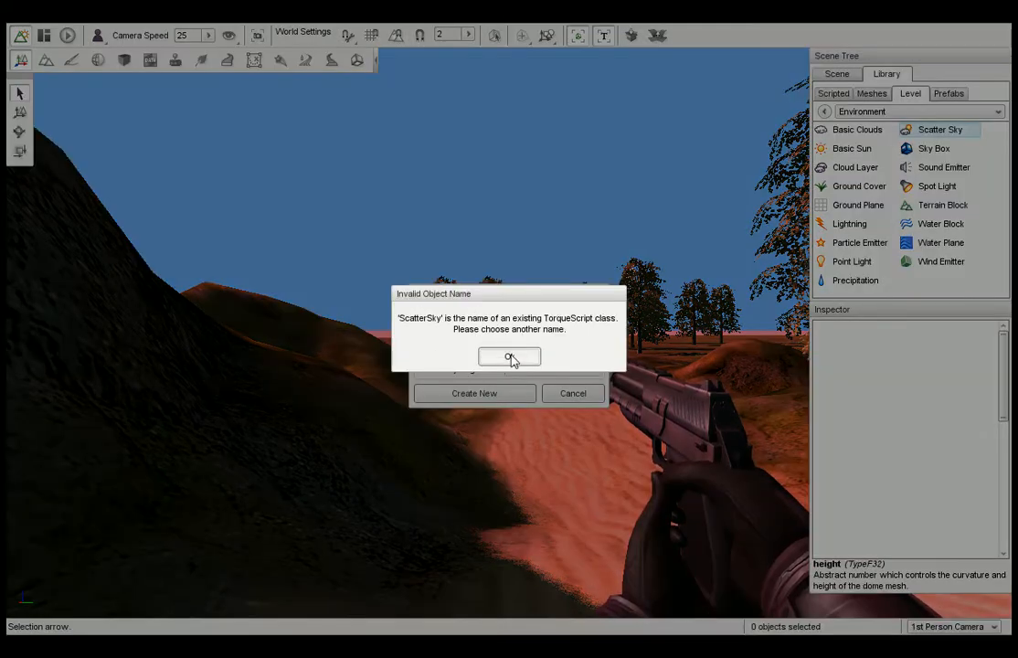
click(509, 356)
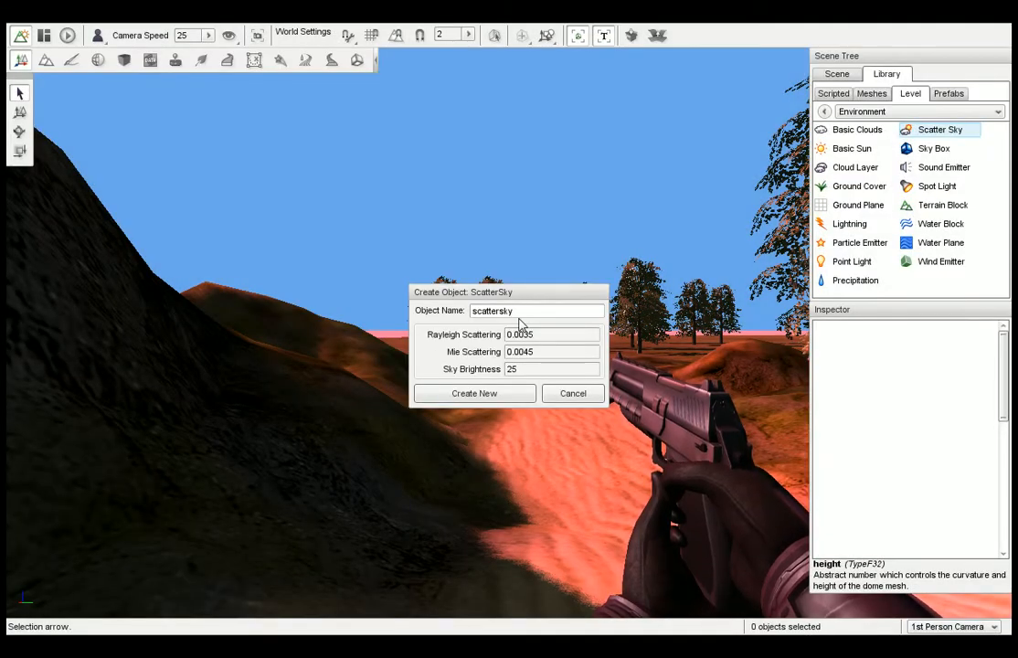
click(500, 393)
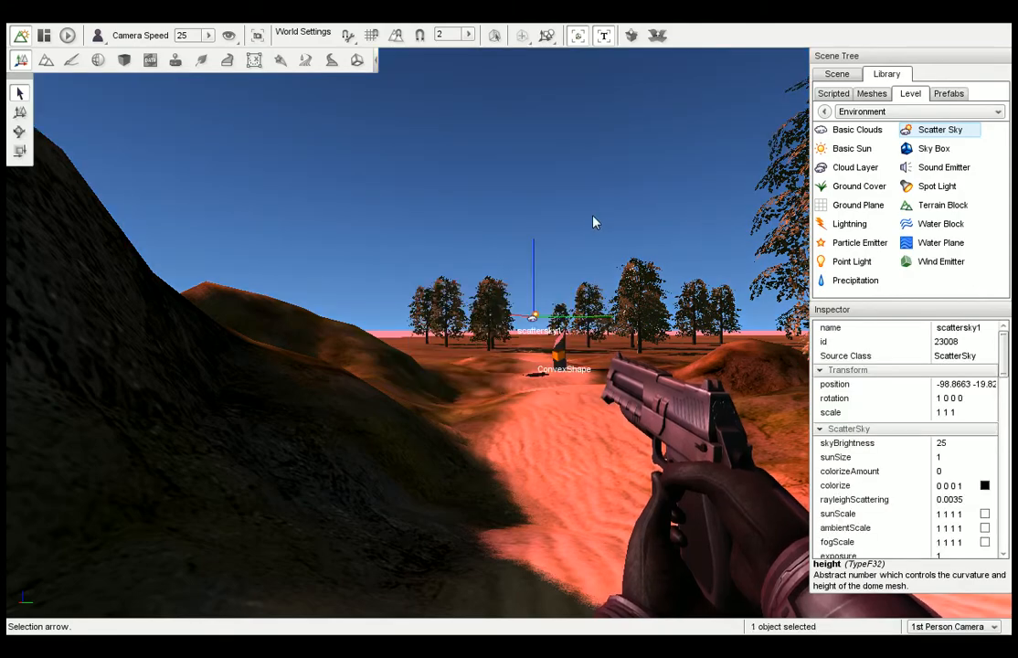
Delete the sun1 and theSky objects from the level so they no longer conflict with the scatter sky.
right_drag(515, 188, 527, 211)
click(830, 95)
click(837, 73)
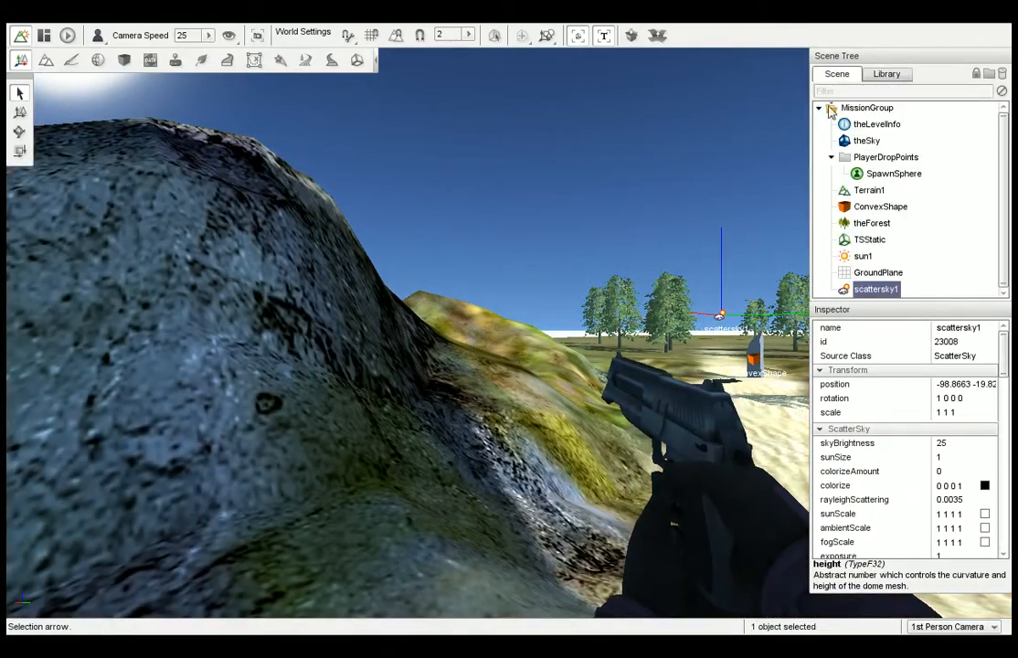
click(866, 256)
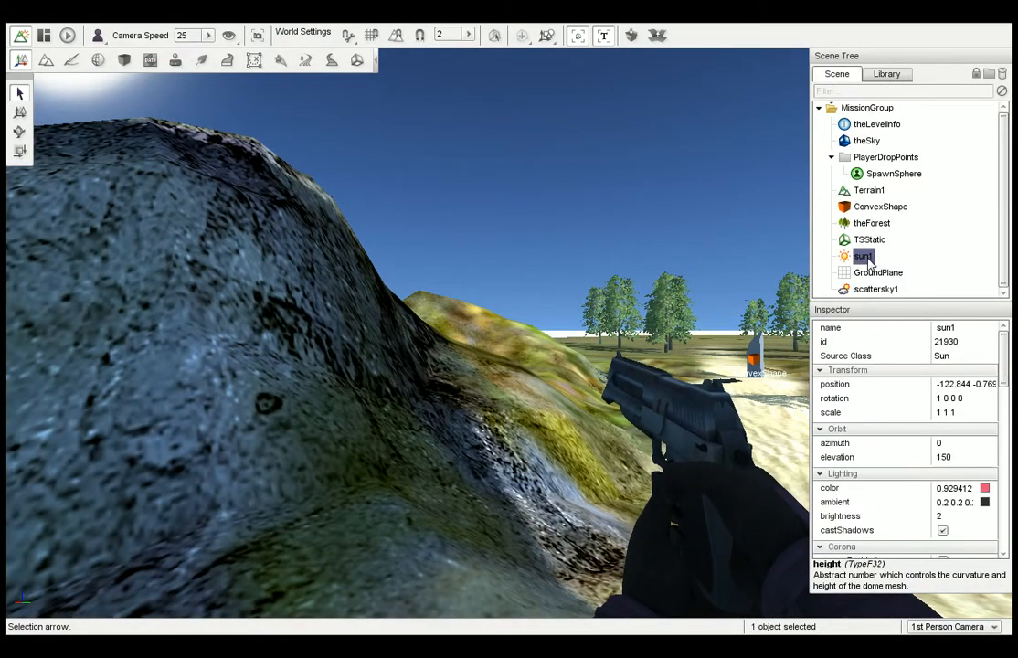
key(Delete)
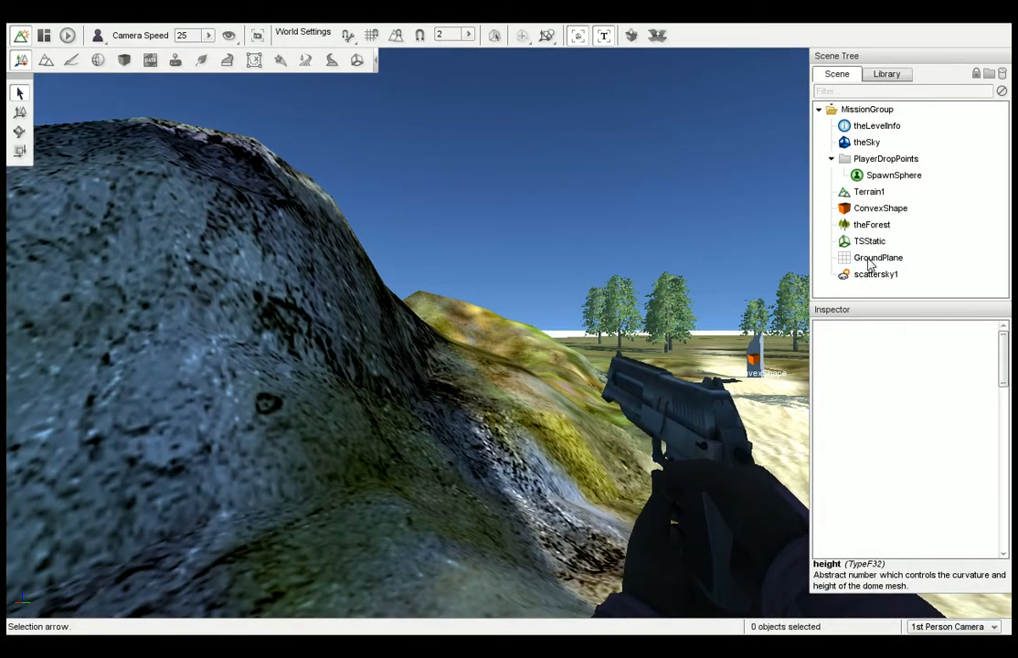
click(868, 143)
key(Delete)
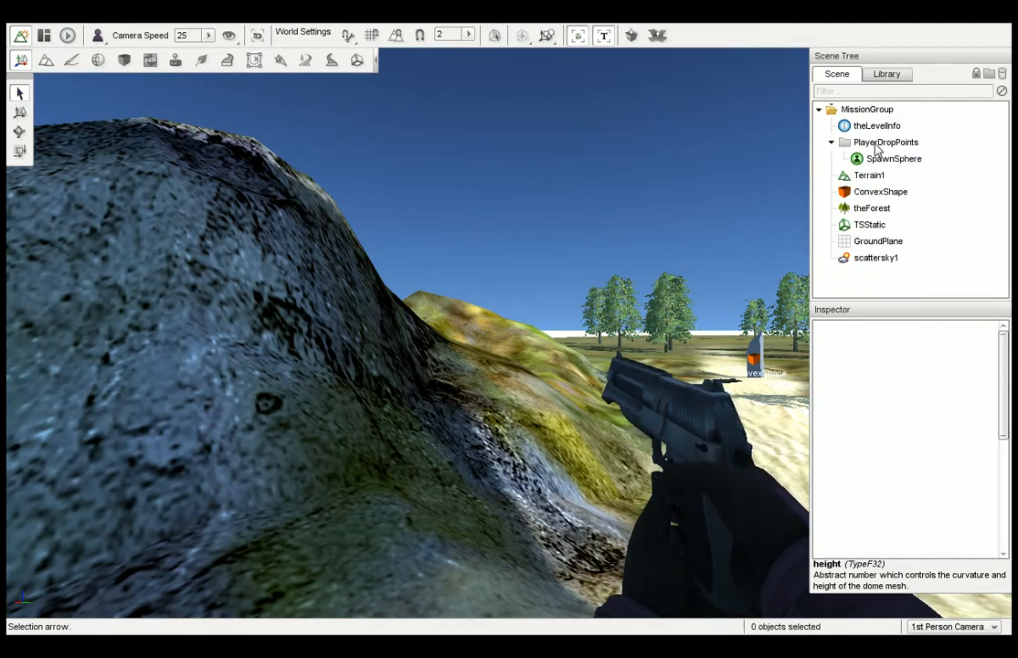
Look around the level under the scatter sky and review scattersky1's sky and orbit properties.
right_drag(512, 366, 749, 347)
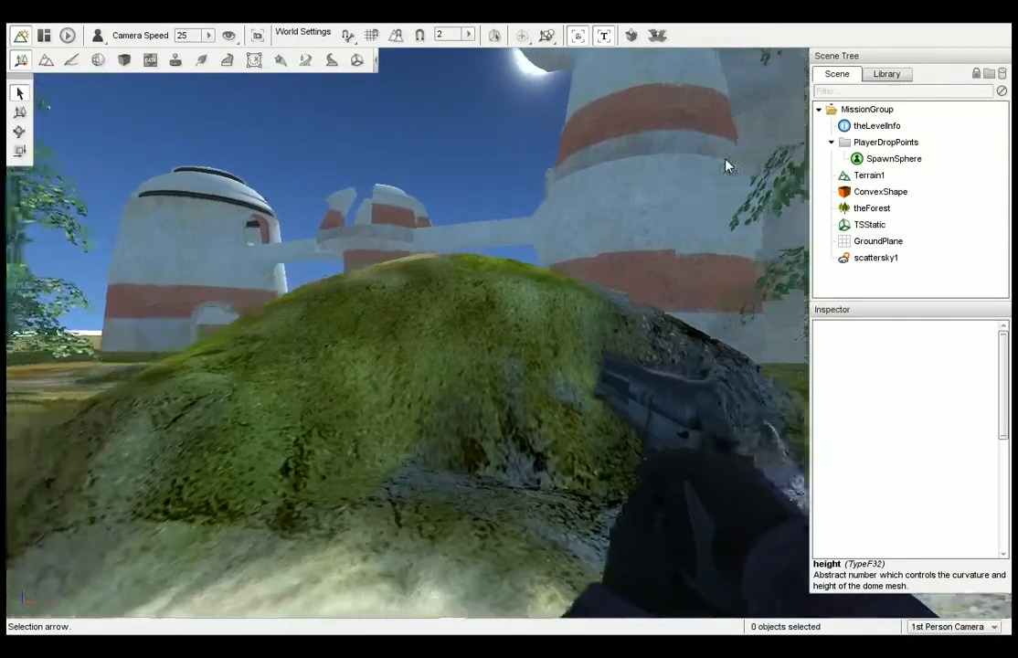
key(a)
right_drag(726, 165, 357, 164)
key(d)
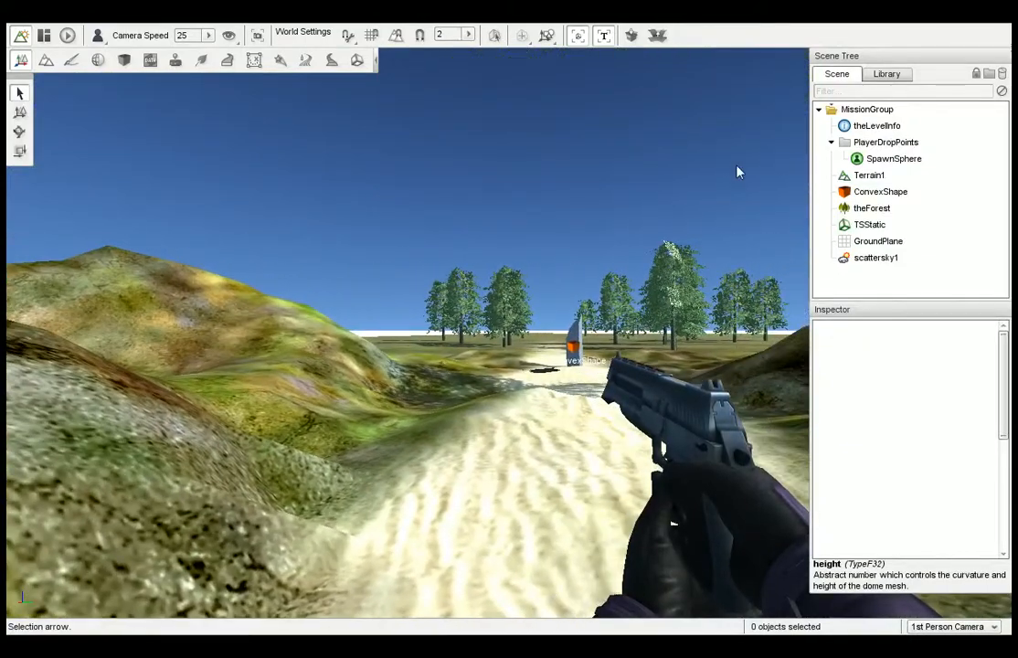
click(899, 260)
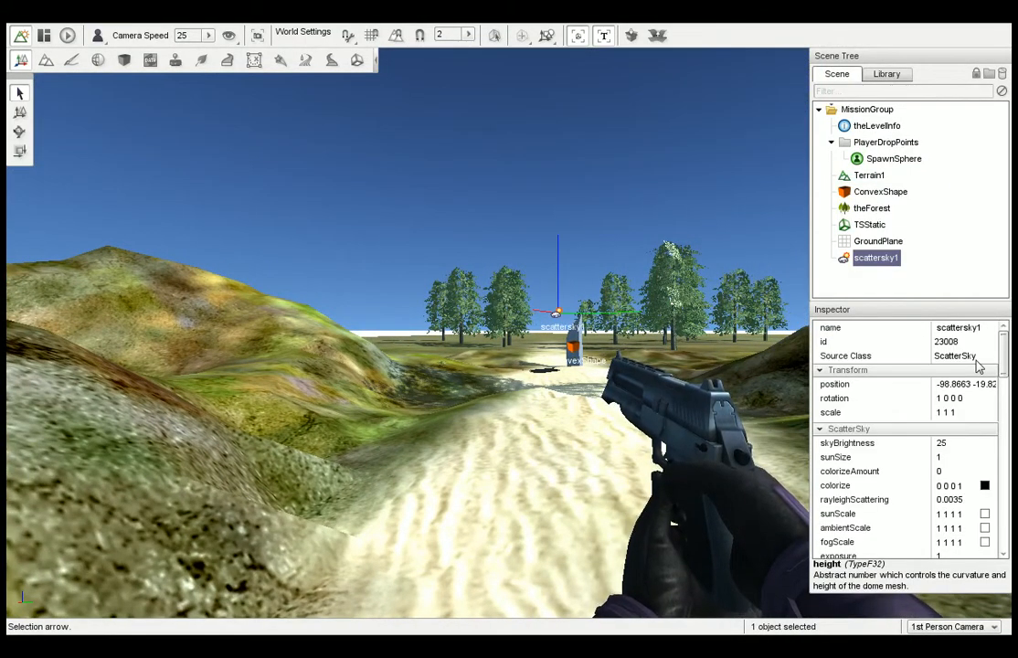
scroll(1004, 364, down, 1)
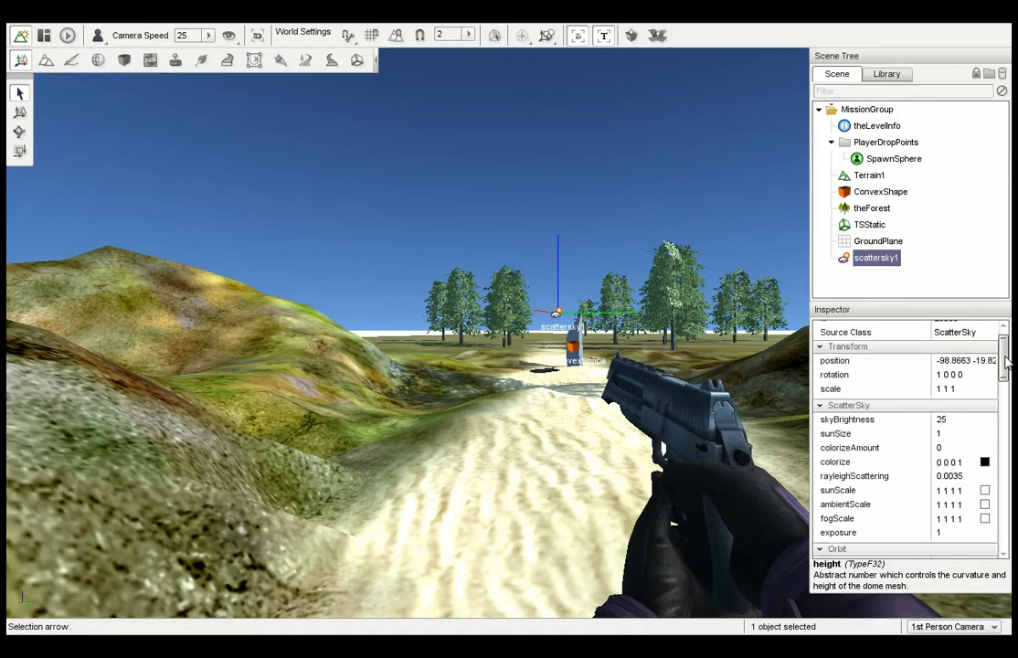
scroll(1005, 364, down, 1)
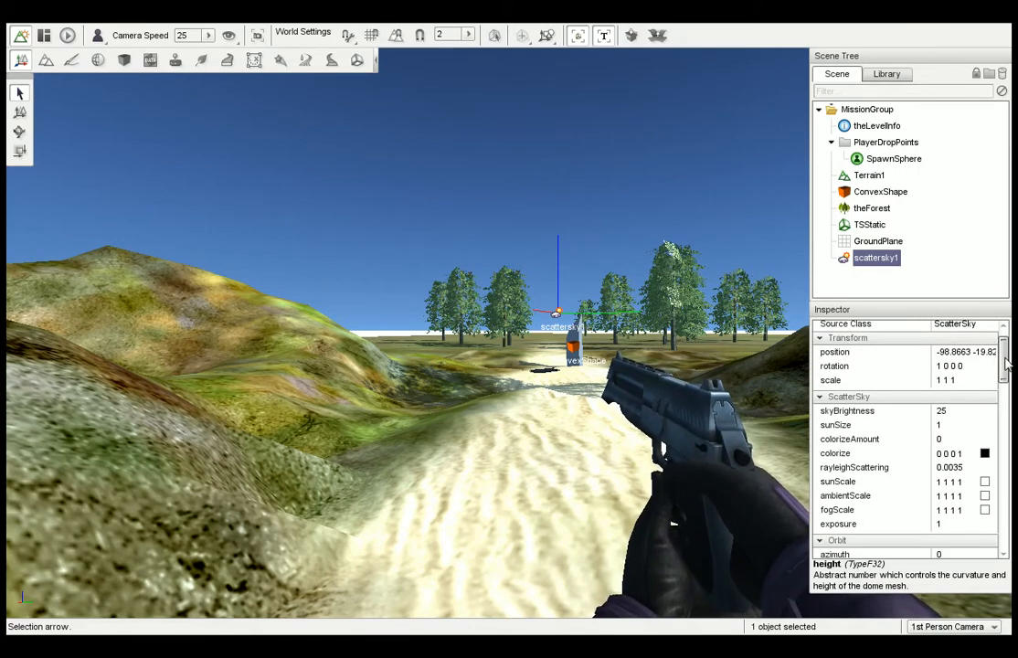
scroll(1005, 363, down, 2)
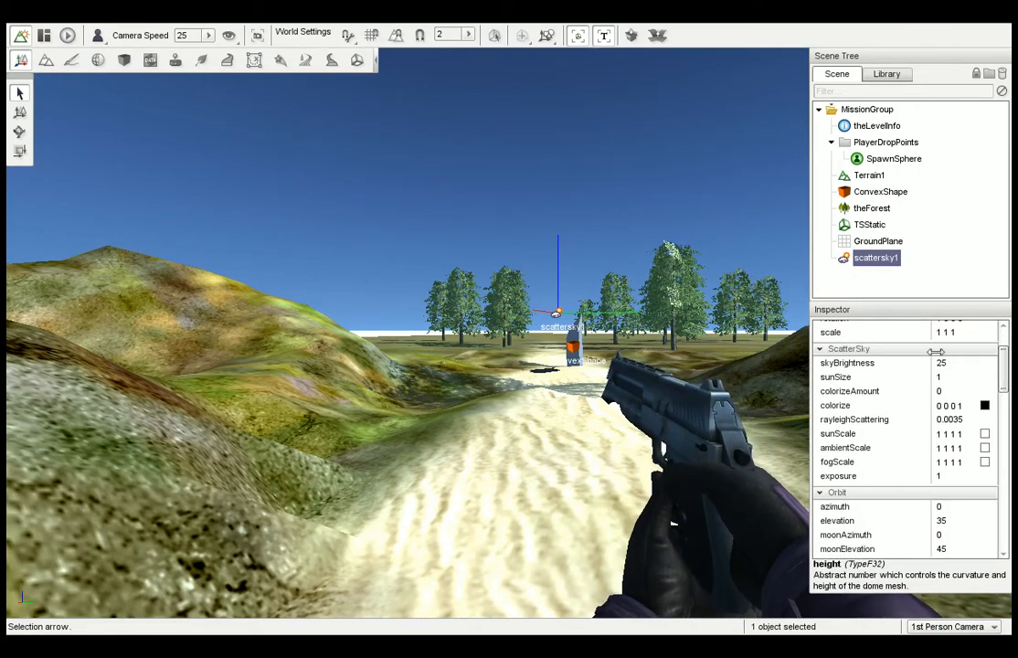
right_drag(737, 343, 900, 341)
key(w)
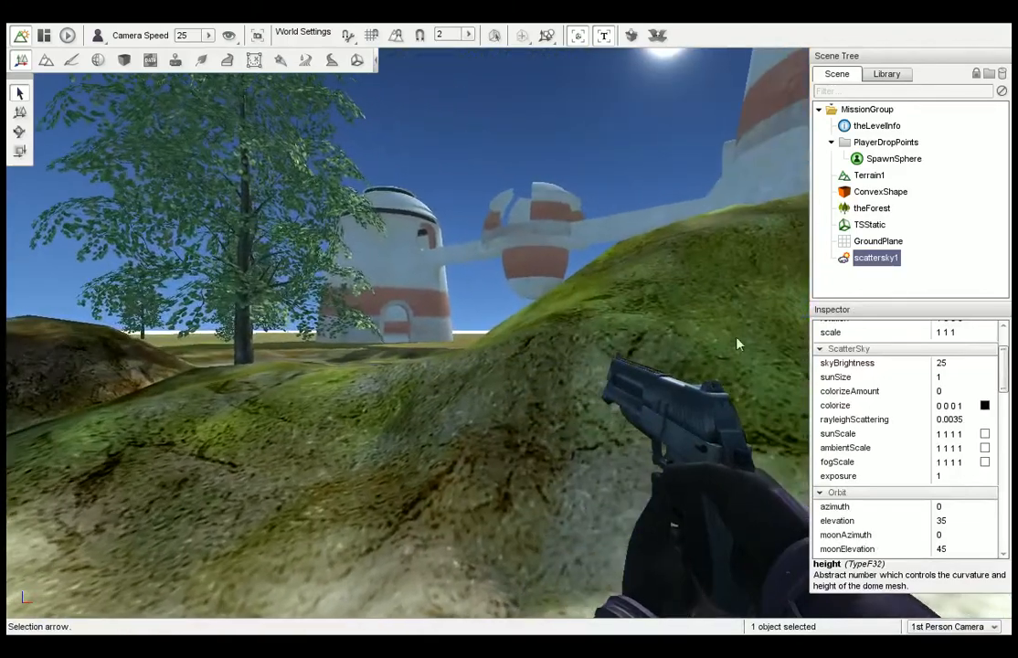
Try skyBrightness values of 1 and 50 on scattersky1 and settle on 20.
click(951, 363)
text(1)
key(Return)
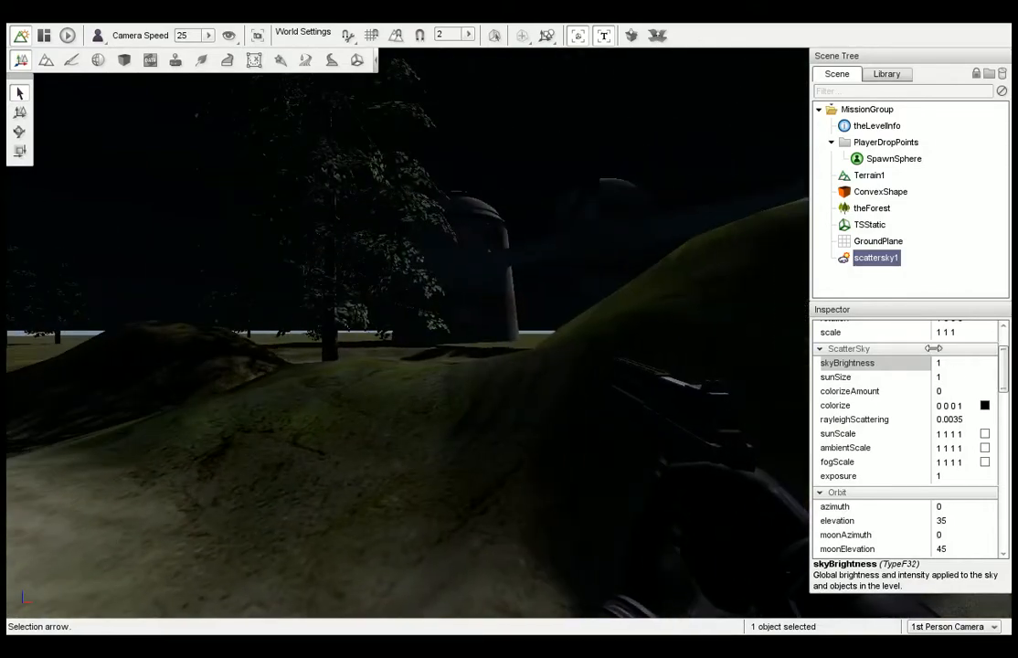
click(942, 363)
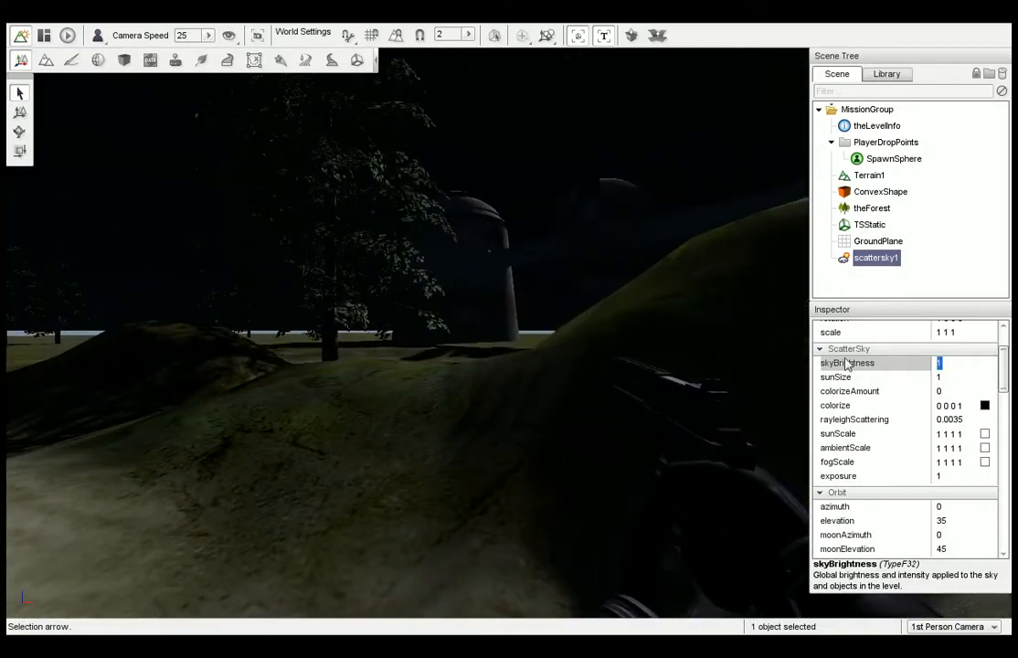
text(50)
key(Return)
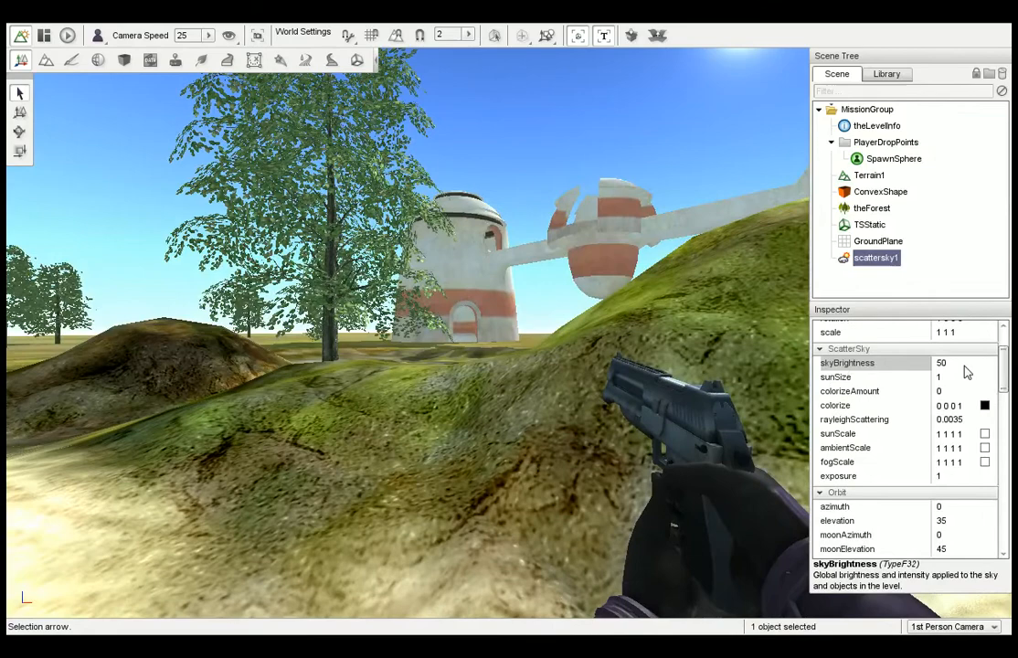
click(950, 364)
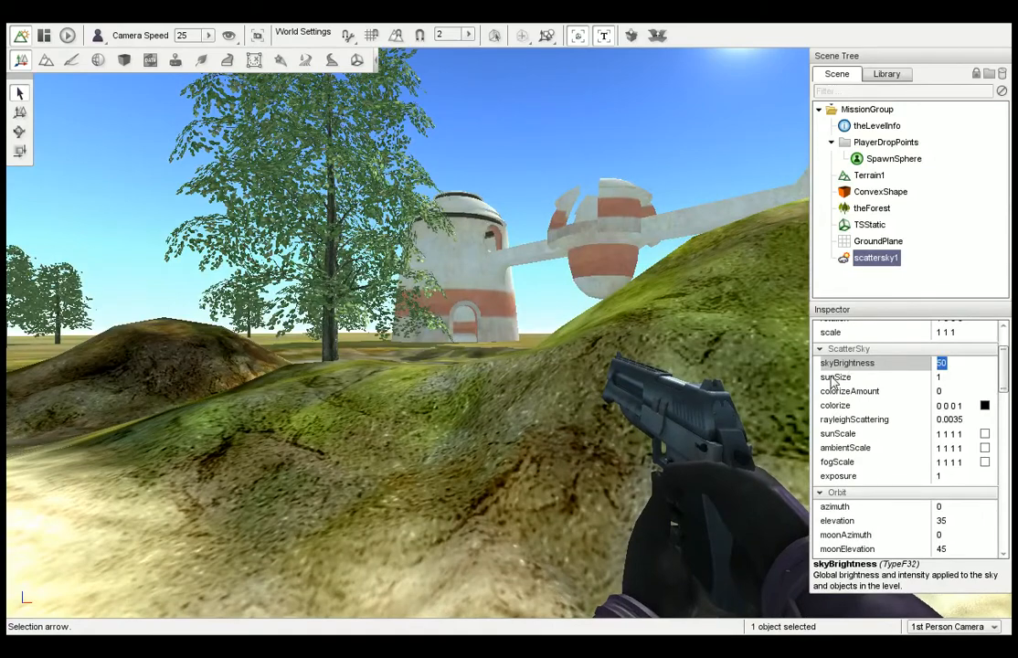
text(20)
key(Return)
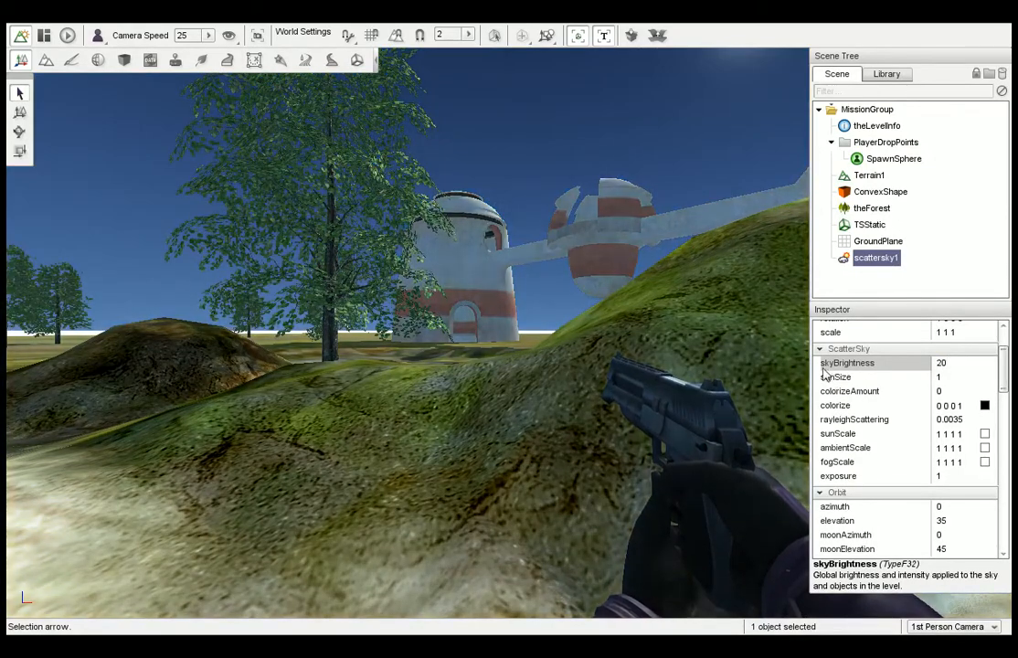
With the sun in view, try sunSize values of 8 and 25 on scattersky1 and settle on 5.
right_drag(720, 322, 903, 322)
right_drag(682, 329, 755, 331)
key(w)
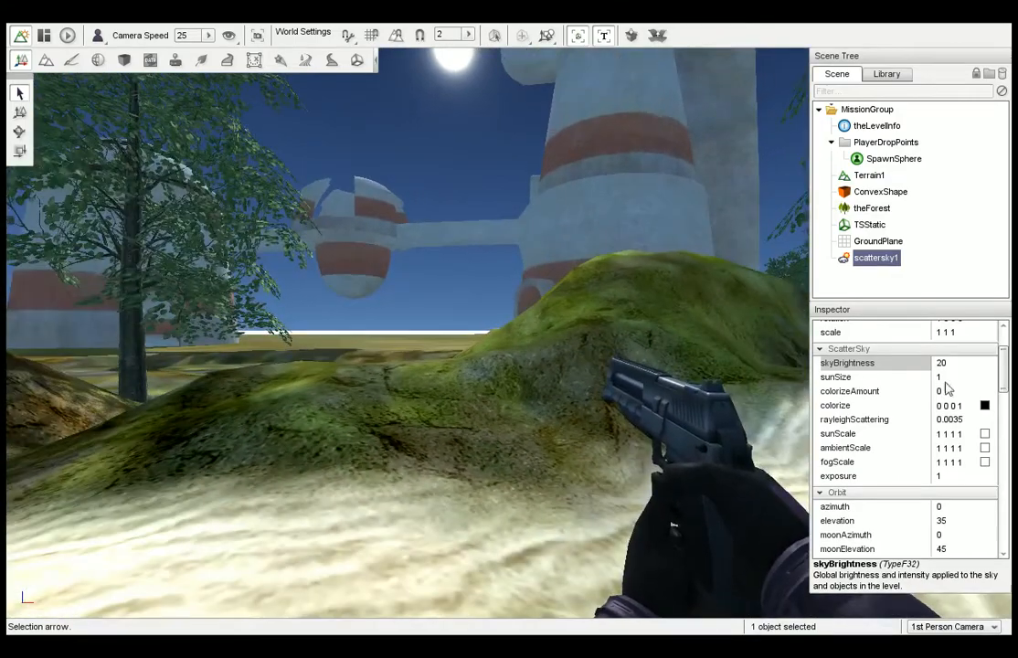
click(867, 380)
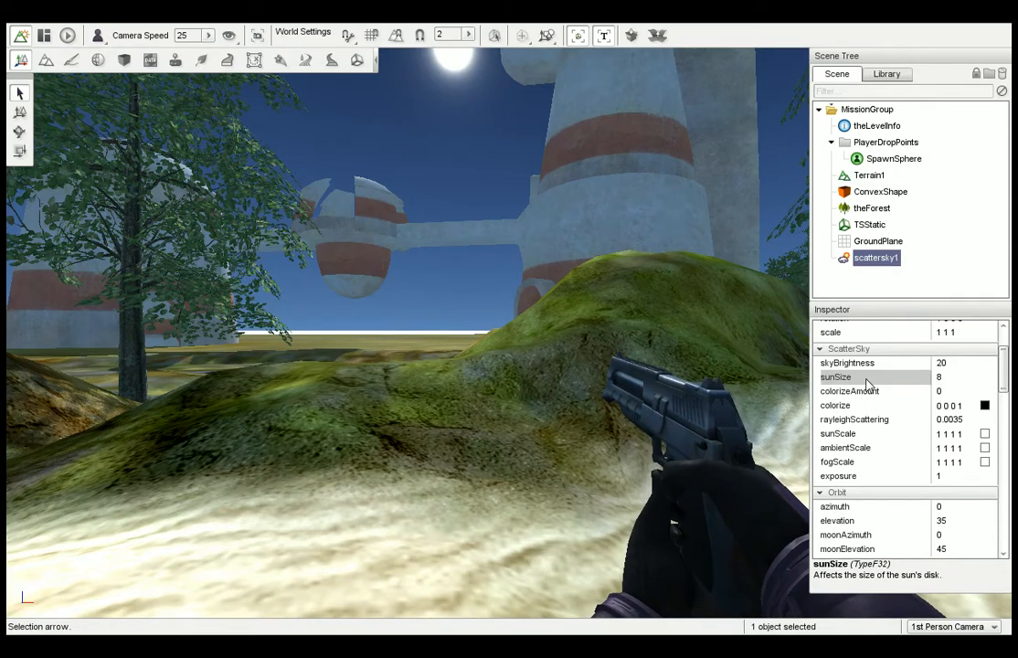
text(8)
key(Return)
double_click(941, 377)
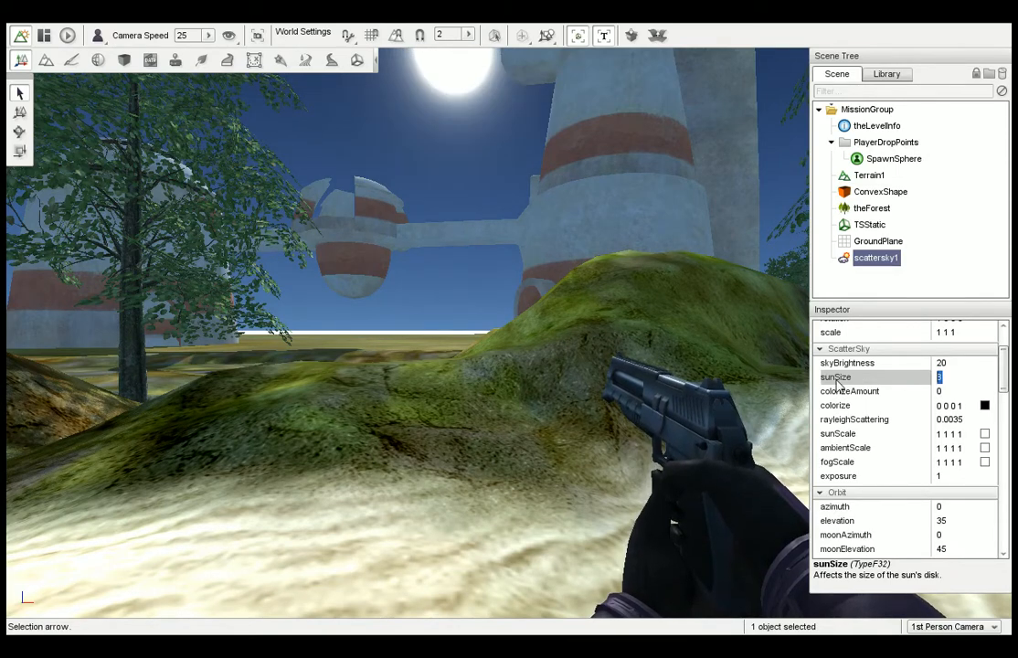
text(25)
key(Return)
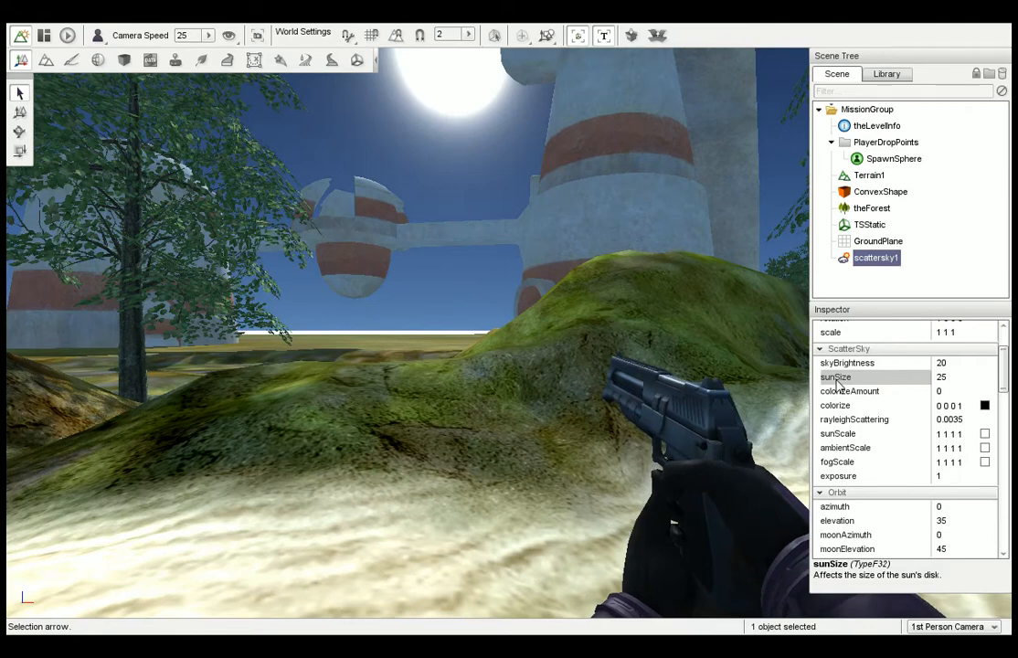
double_click(950, 378)
text(5)
key(Return)
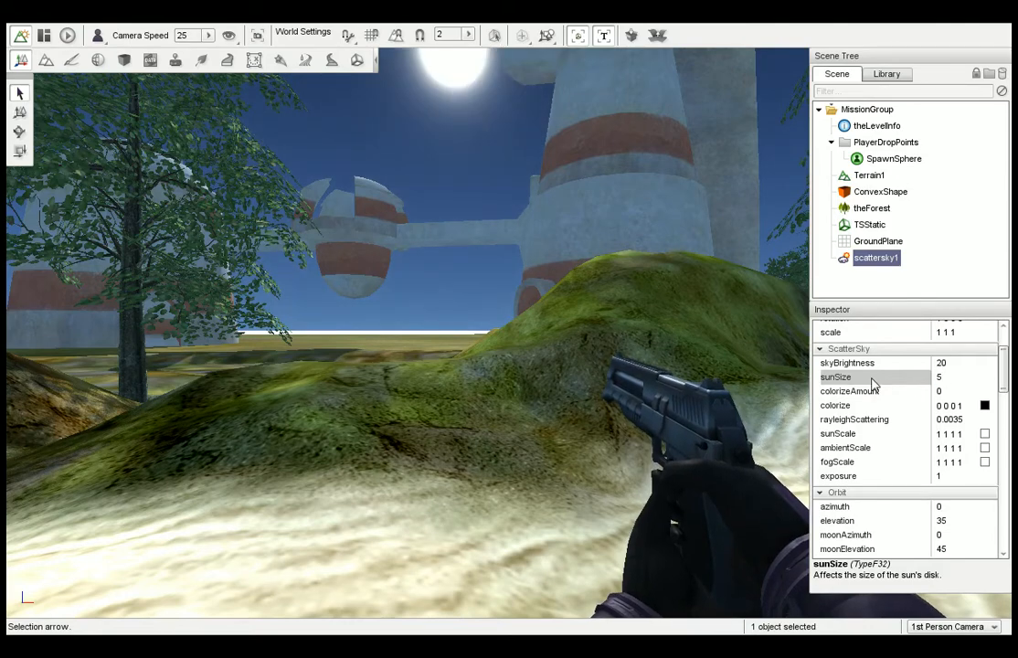
Try a rayleighScattering value of 5 on scattersky1 to test how it affects the atmosphere's blueness.
right_drag(742, 371, 329, 370)
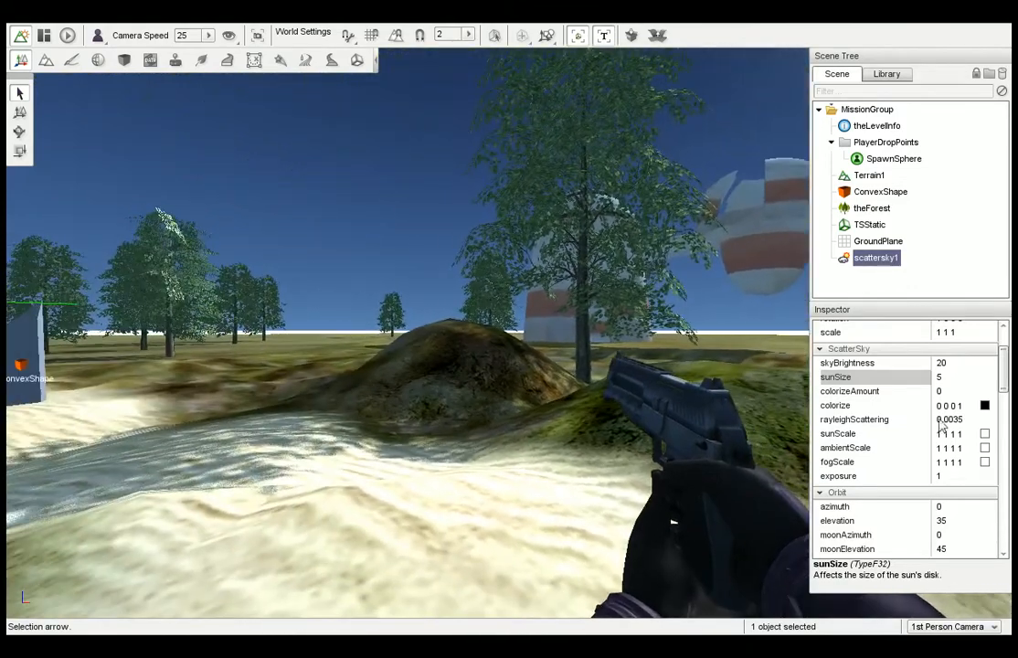
click(952, 420)
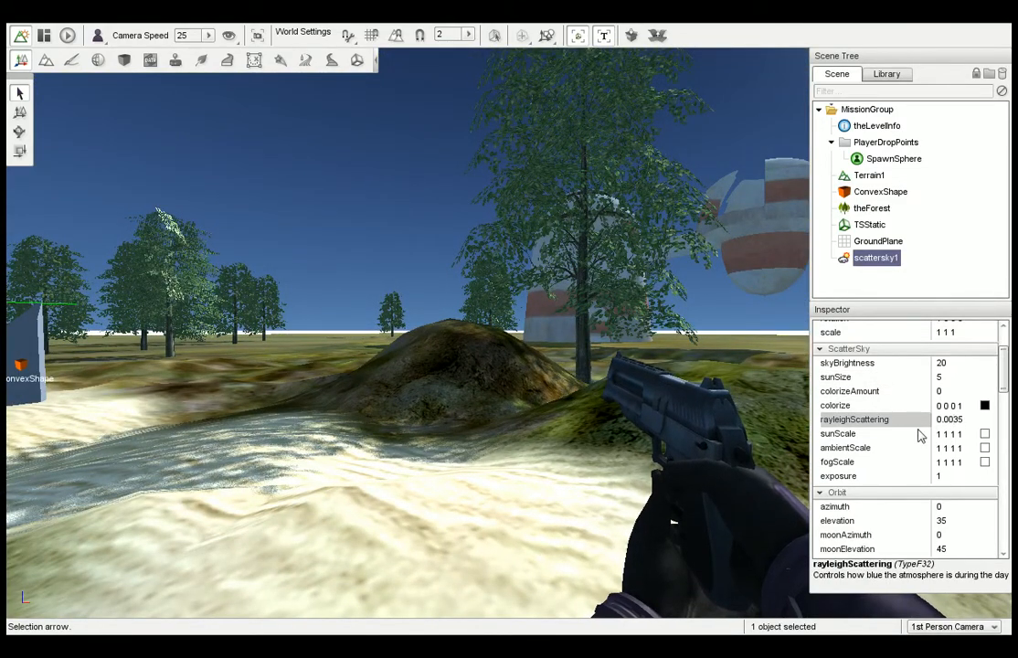
right_drag(750, 393, 950, 393)
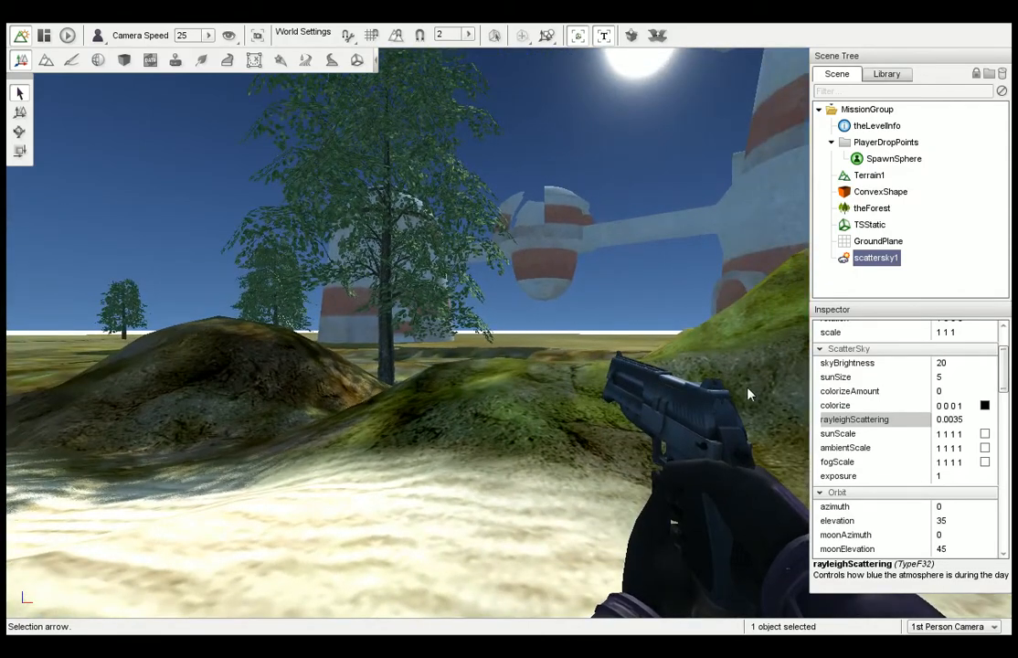
key(a)
key(w)
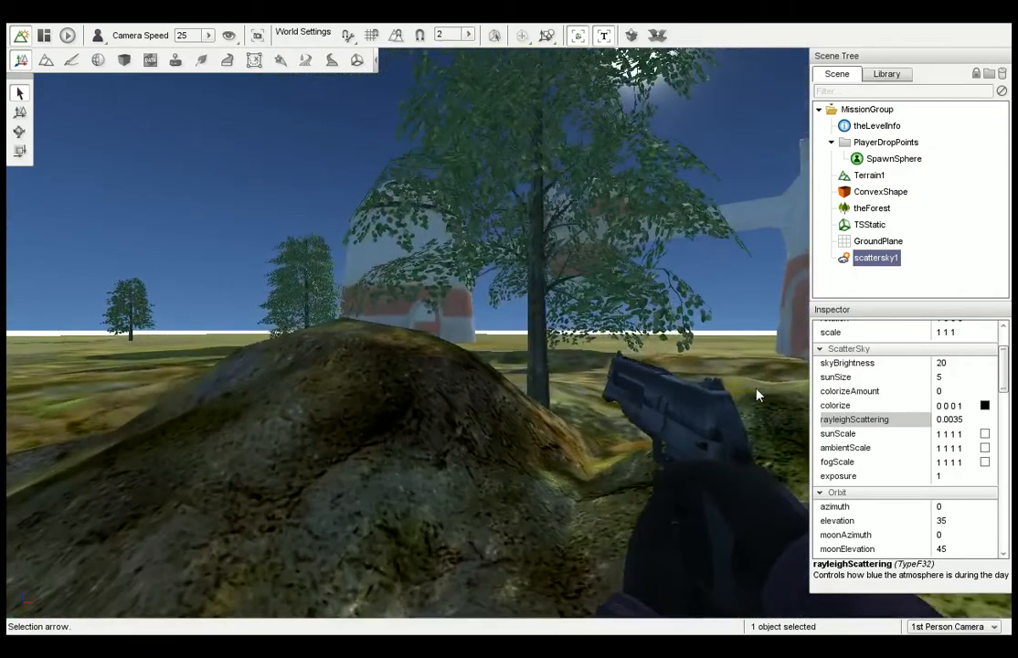
right_drag(756, 394, 859, 395)
key(s)
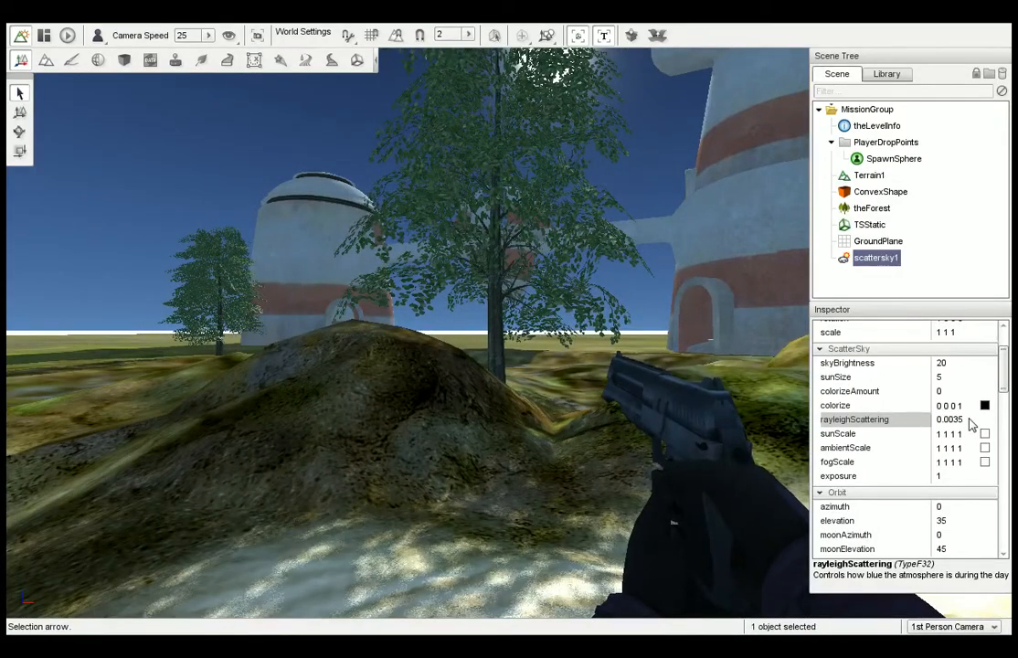
click(923, 418)
text(5)
key(Return)
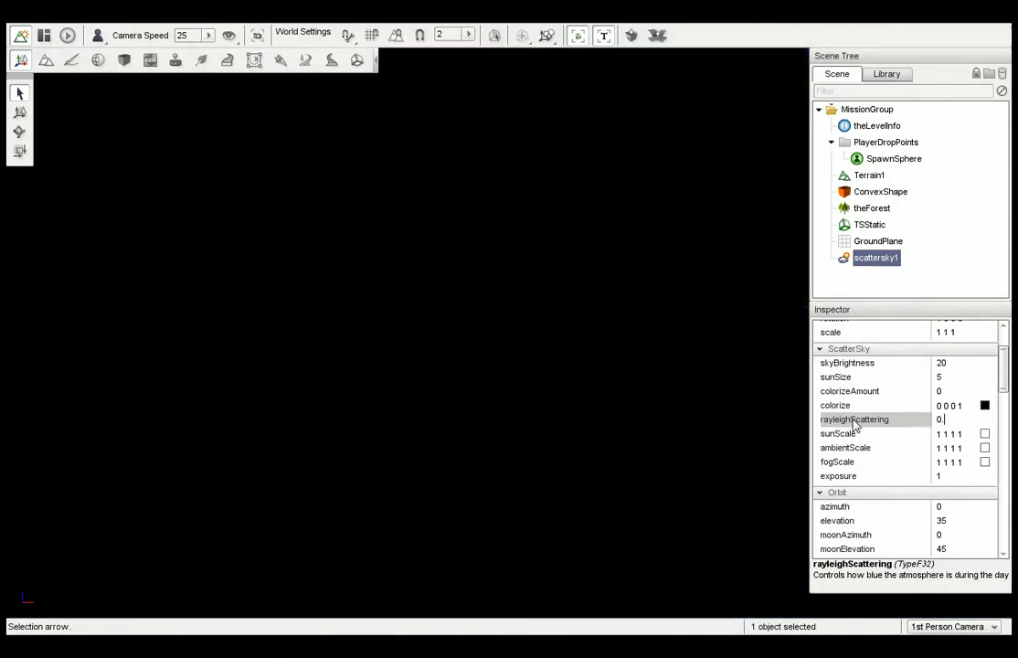
Set scattersky1's rayleighScattering to 0 and look around the level to examine the effect.
text(0)
key(Return)
right_drag(621, 351, 334, 351)
right_drag(640, 407, 706, 406)
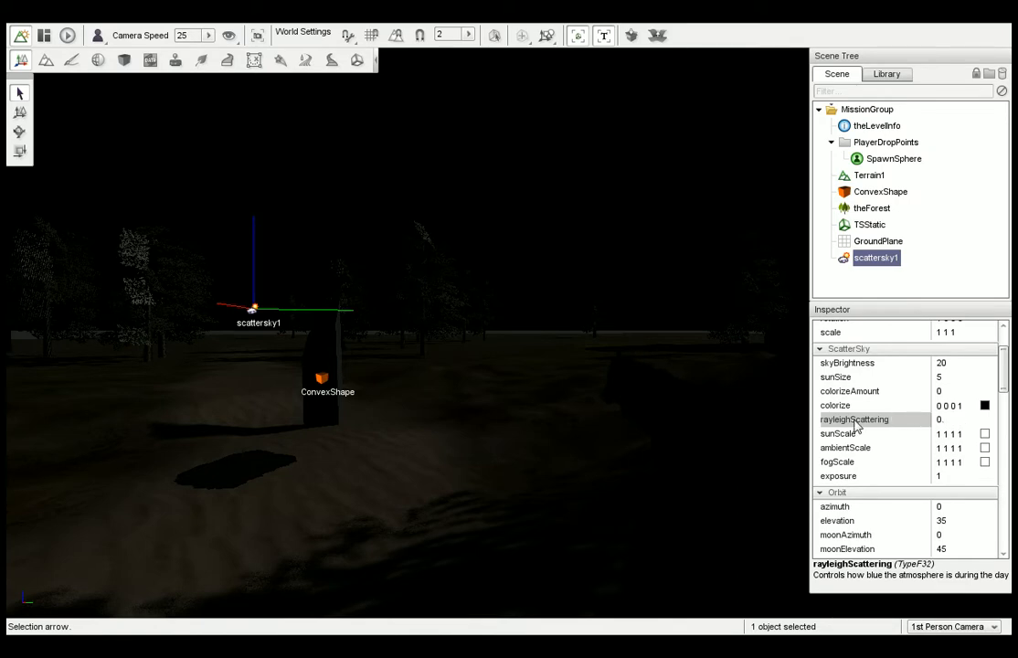
Set scattersky1's rayleighScattering to 0.001 and look around the level to examine the effect.
text(1)
key(Return)
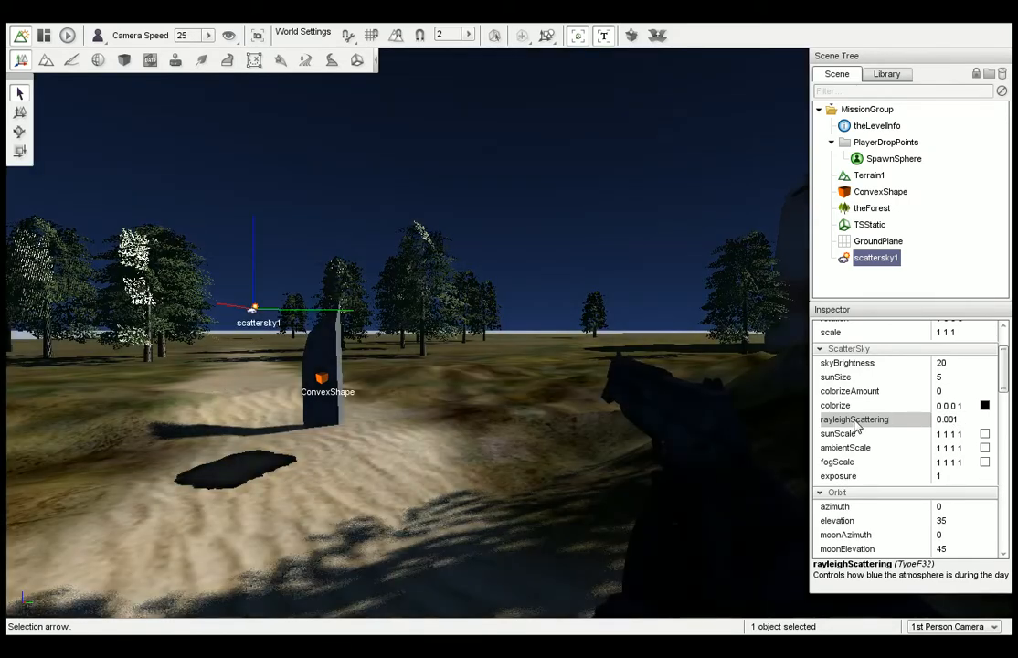
right_drag(662, 239, 804, 229)
right_drag(786, 324, 490, 324)
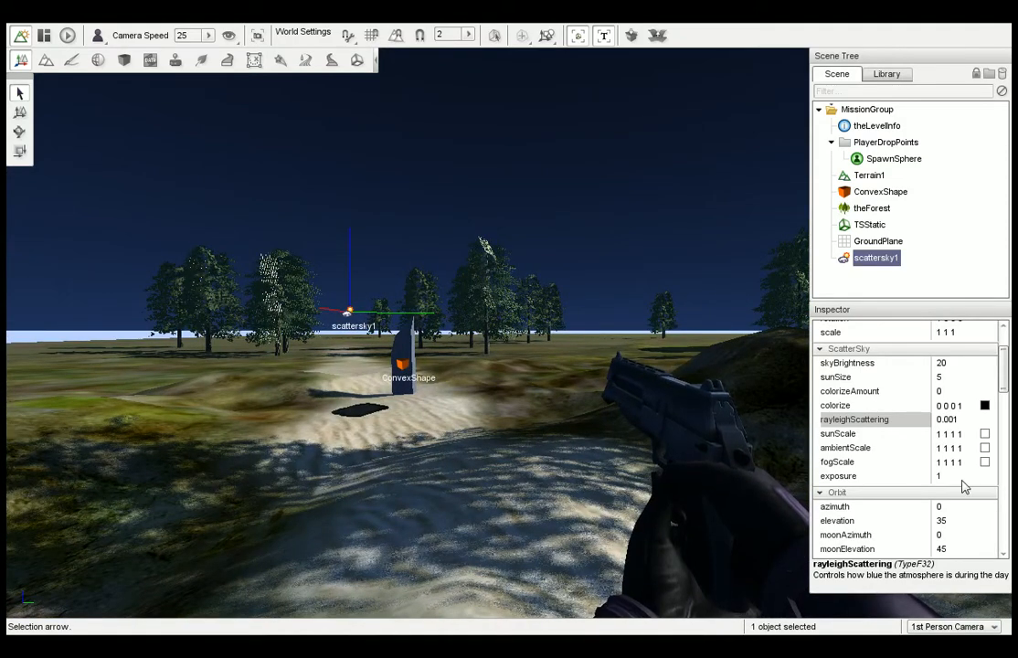
Try exposure values of 5 and 8 on scattersky1, looking around the level, and settle on 2.
click(845, 482)
key(Return)
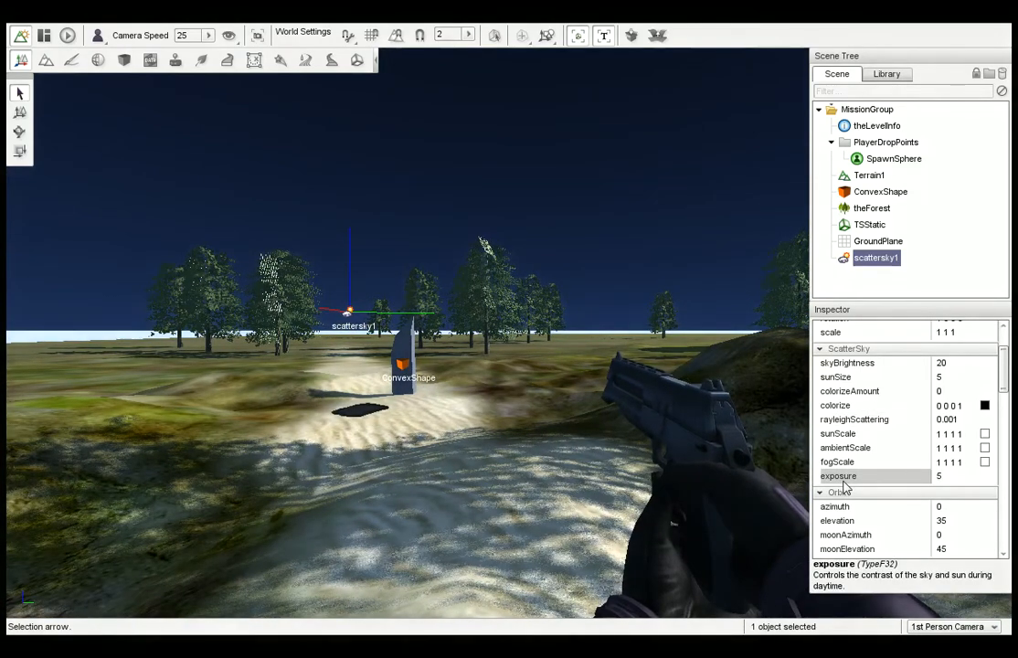
click(846, 481)
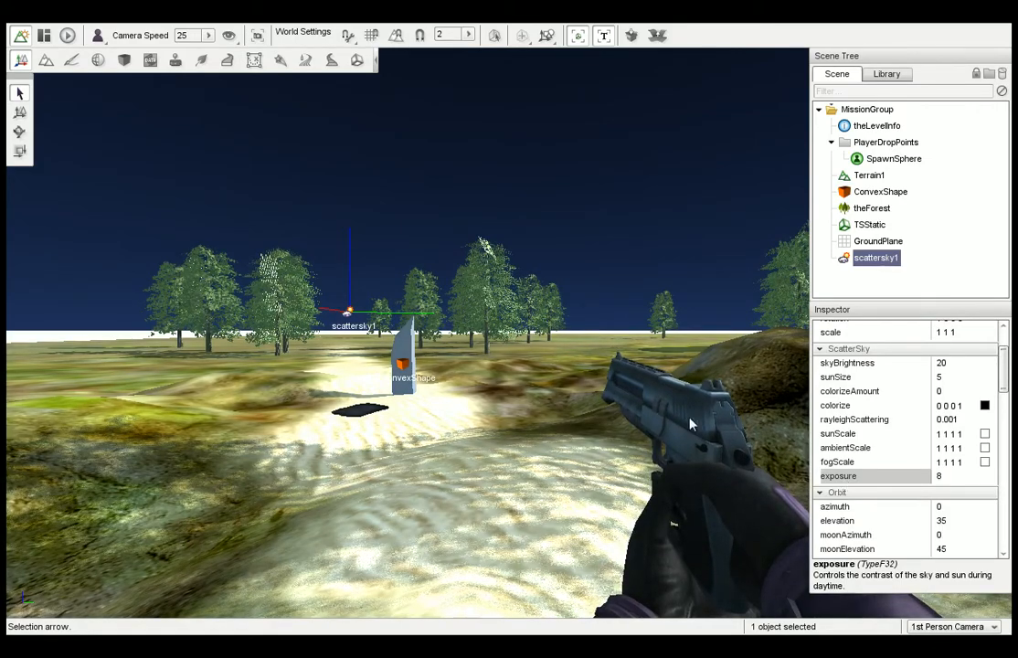
right_drag(691, 423, 795, 424)
right_drag(567, 432, 641, 432)
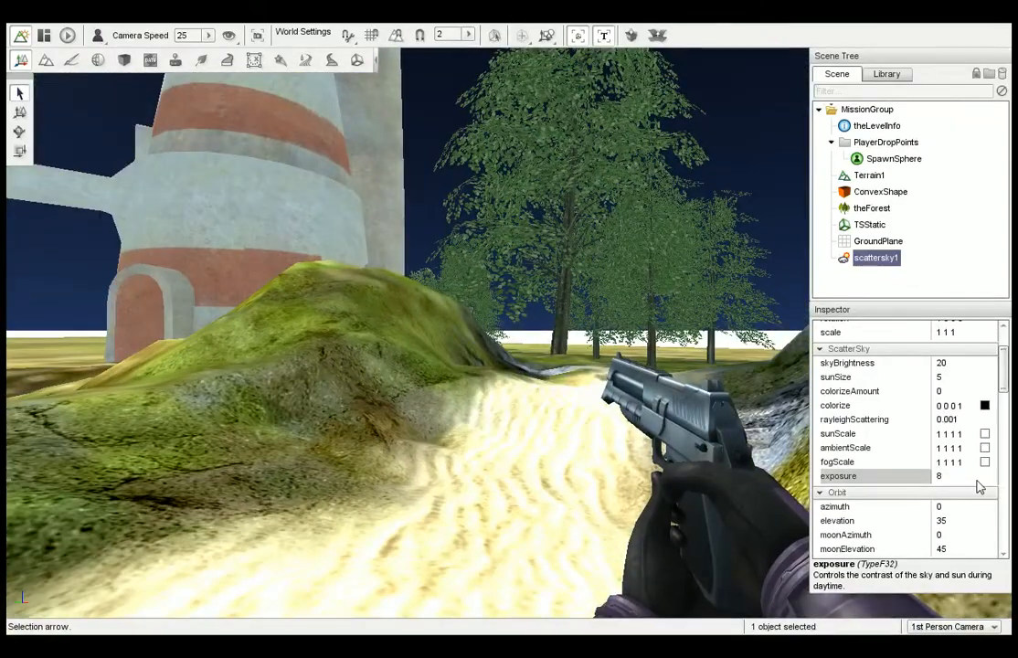
click(950, 476)
text(2)
key(Return)
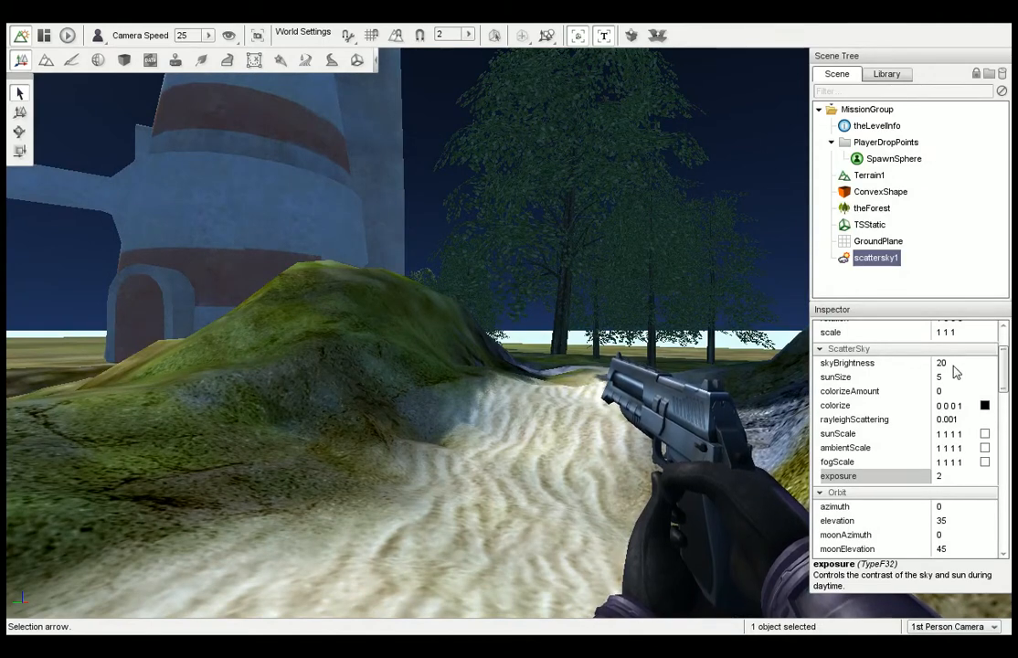
With the sun in view, try switching scattersky1's castShadows off and back on.
scroll(997, 393, up, 1)
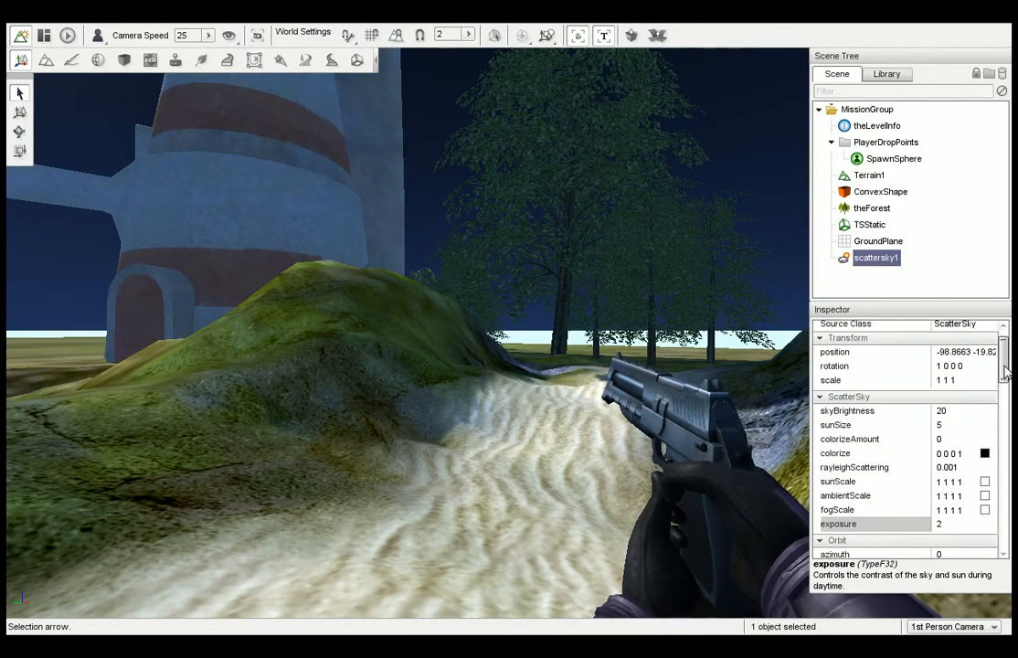
scroll(1002, 397, down, 4)
drag(1003, 402, 1002, 408)
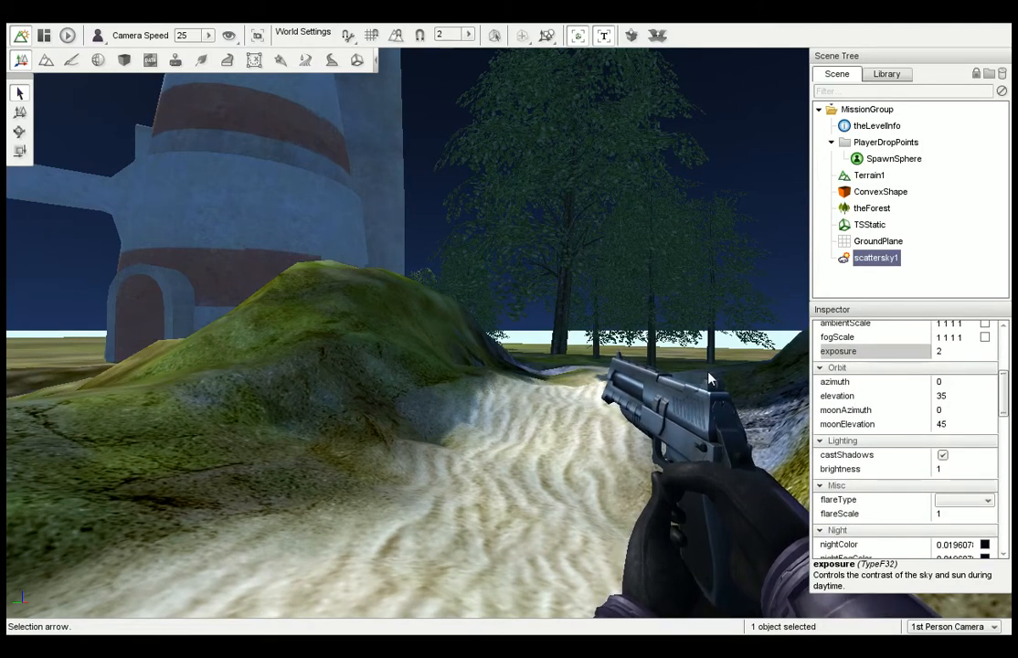
right_drag(408, 332, 211, 332)
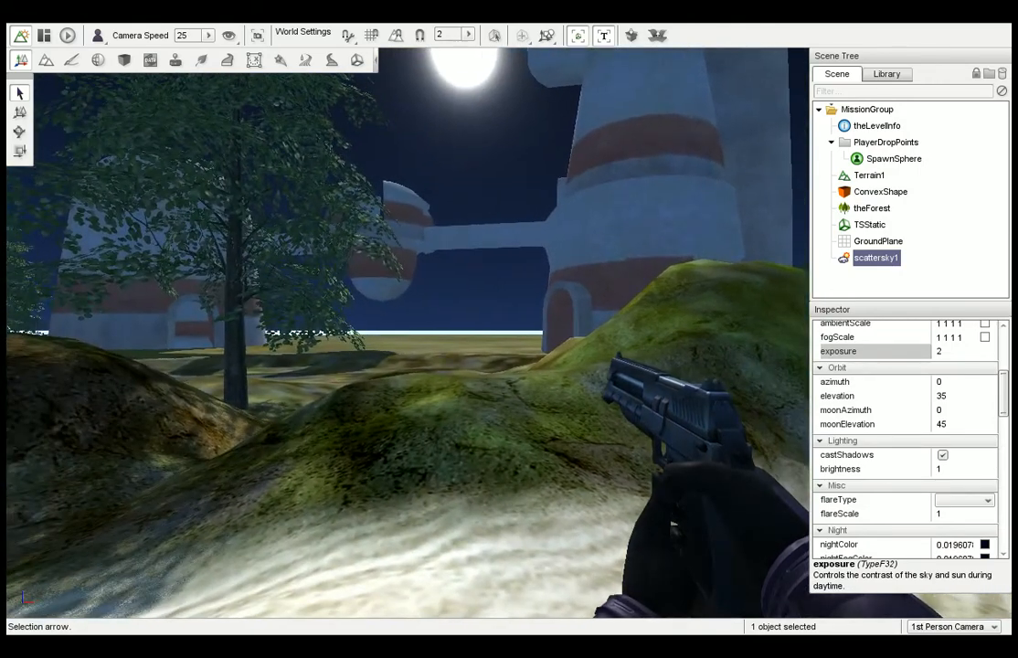
right_drag(704, 364, 709, 364)
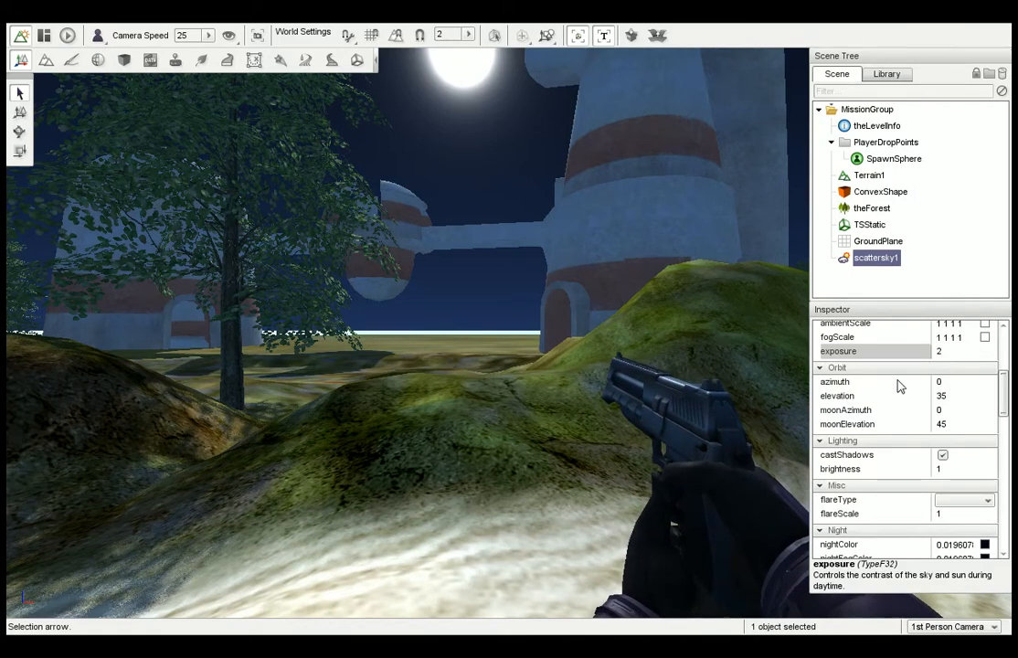
click(941, 456)
click(942, 457)
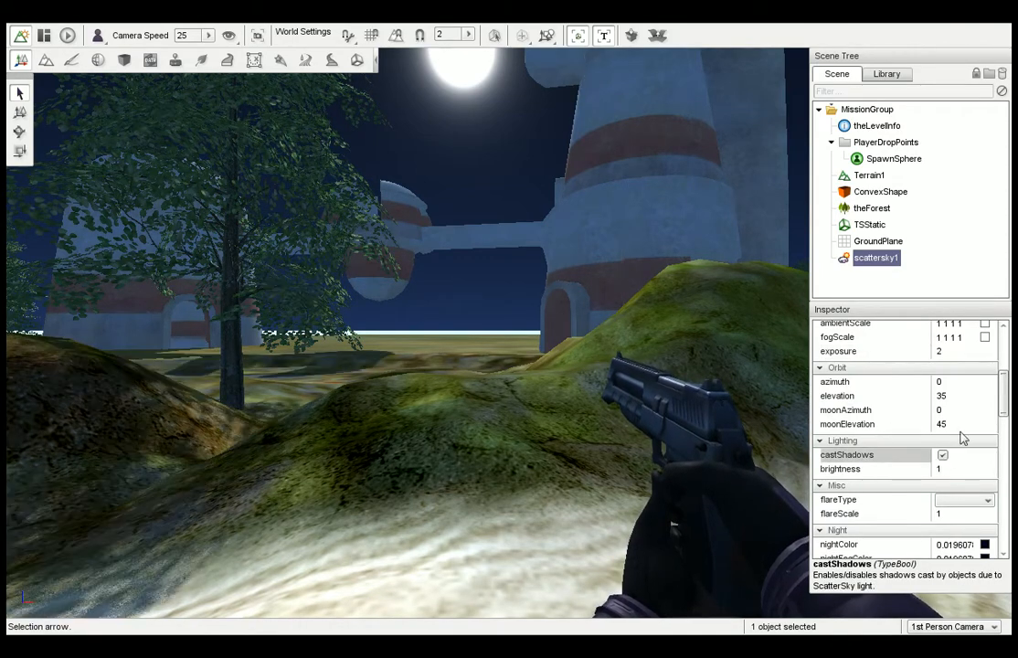
Set the sun's elevation to 10 and its azimuth to 5 on scattersky1.
click(909, 426)
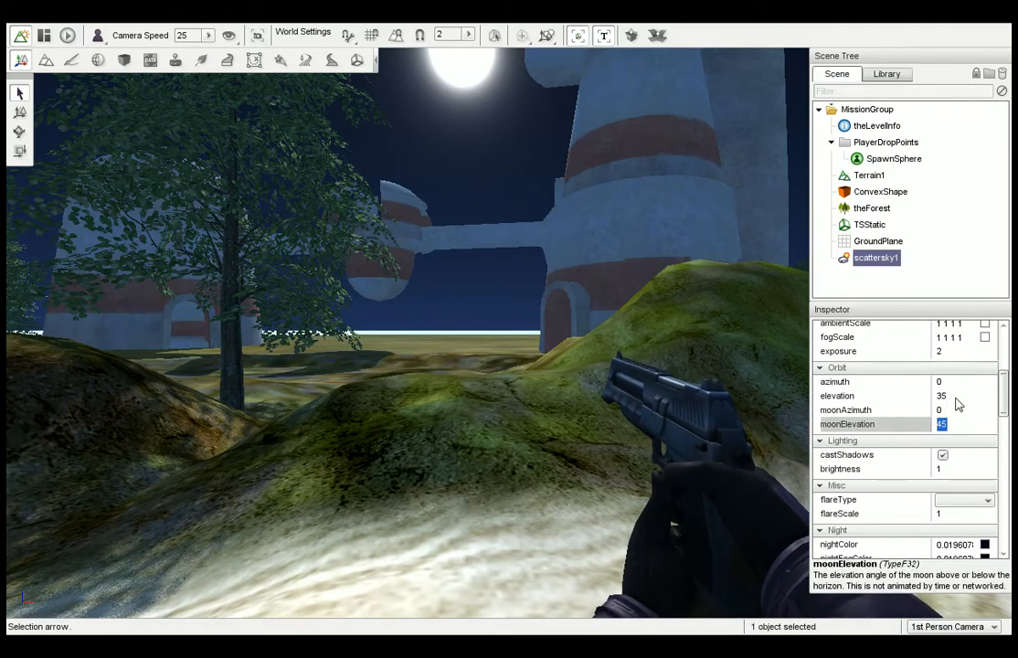
click(925, 397)
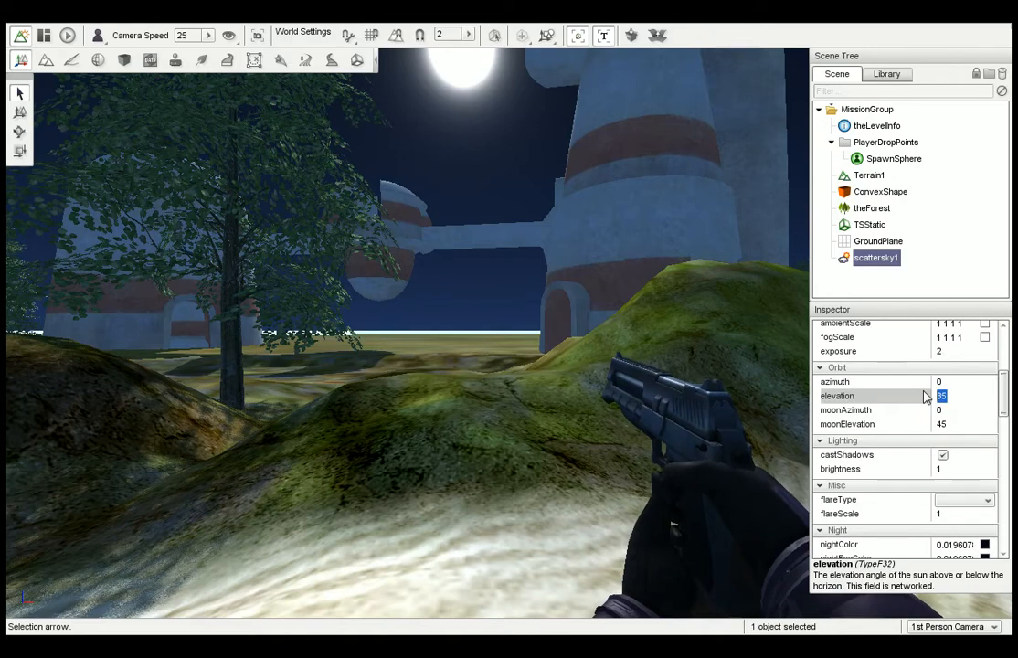
text(10)
key(Return)
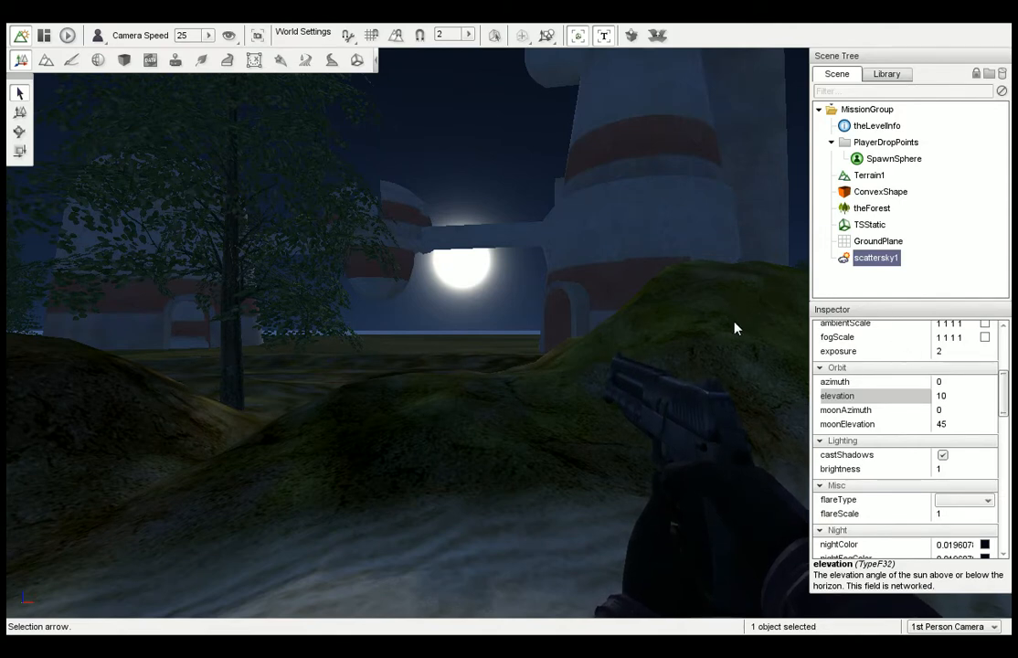
click(961, 385)
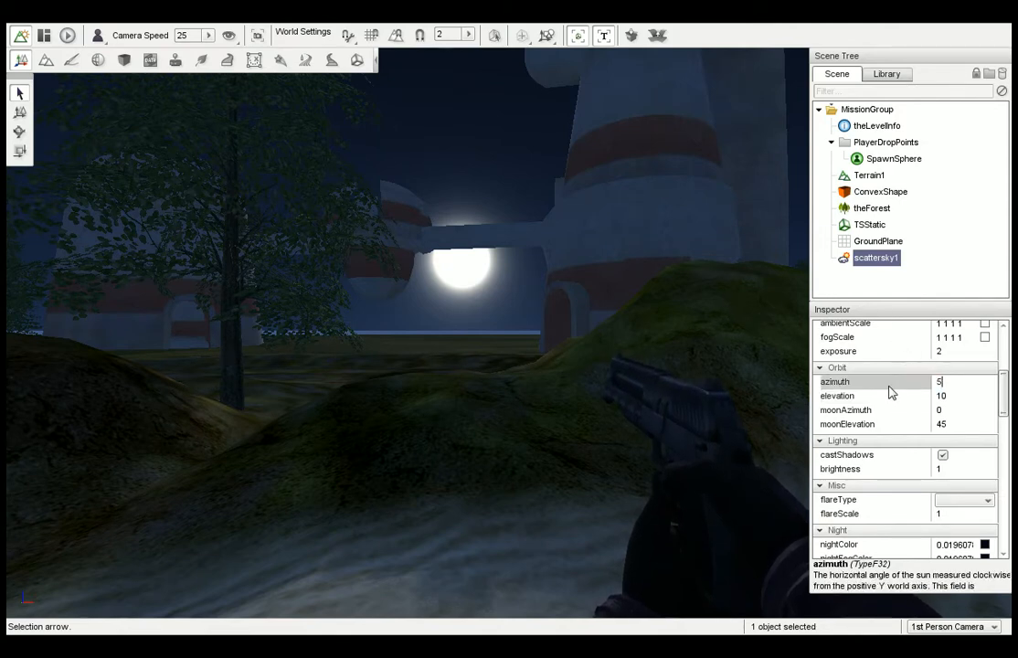
key(Return)
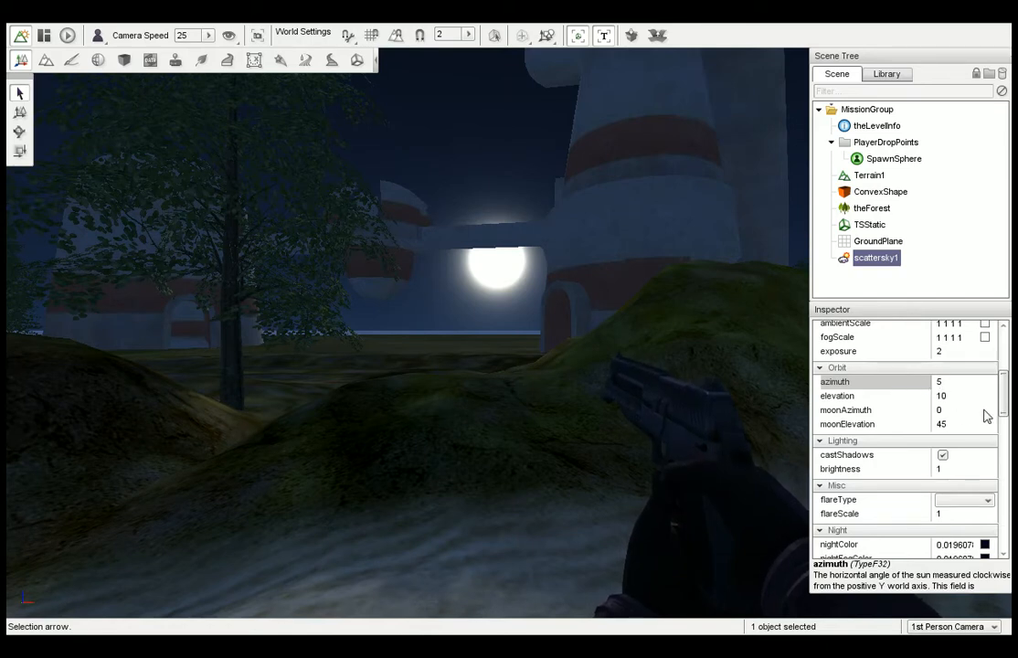
click(981, 500)
click(988, 502)
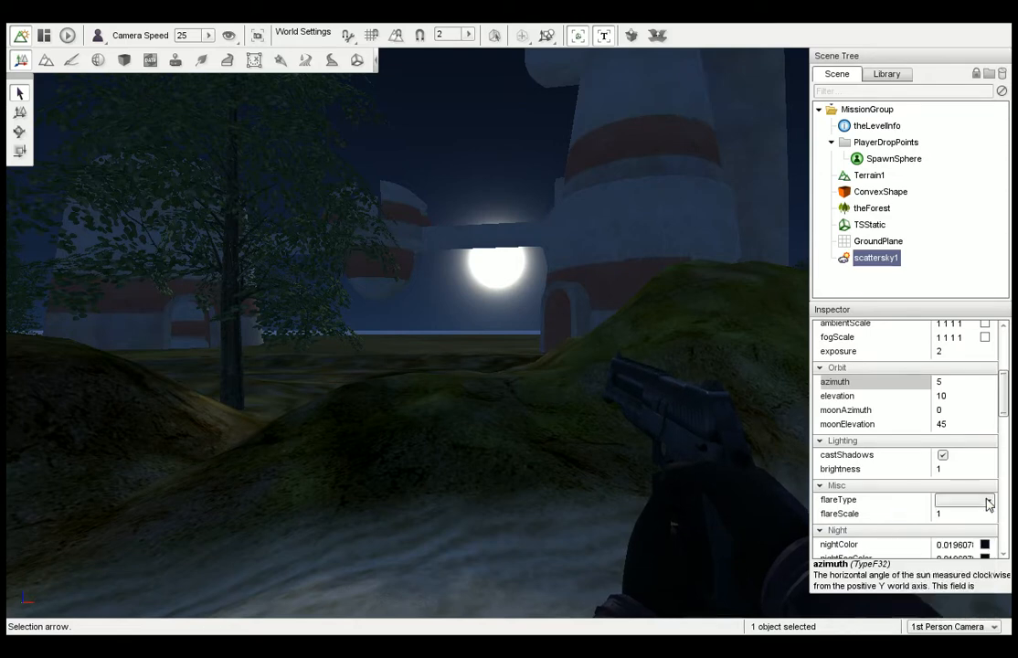
mouse_move(1007, 391)
mouse_down()
mouse_move(1007, 419)
mouse_move(1005, 384)
mouse_up()
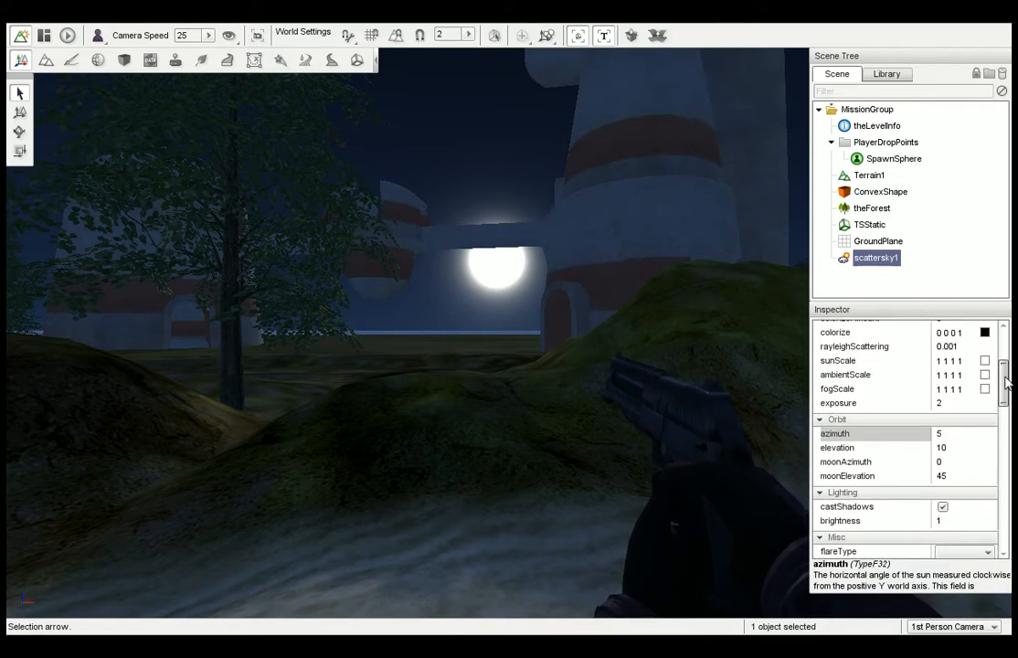
Create a Time of Day object named time1 from the library's Level objects.
click(891, 78)
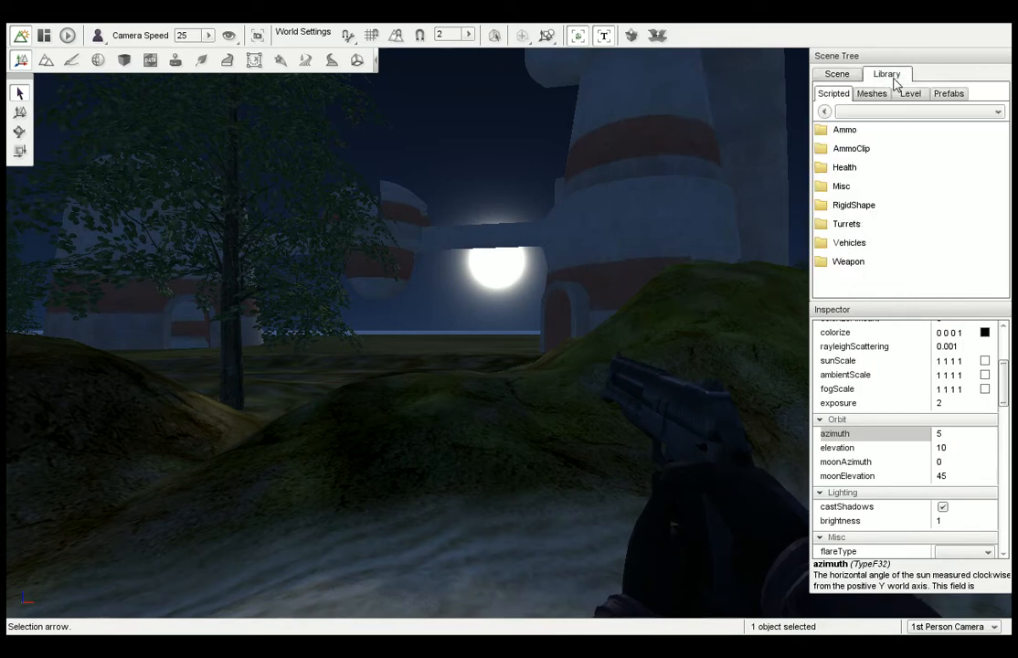
click(910, 95)
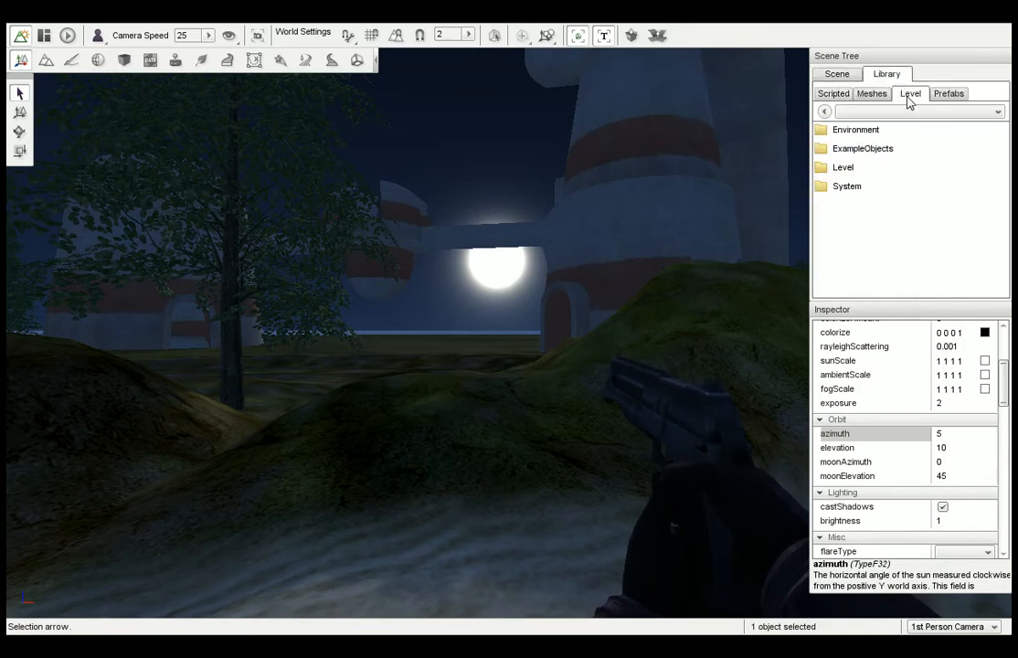
double_click(850, 169)
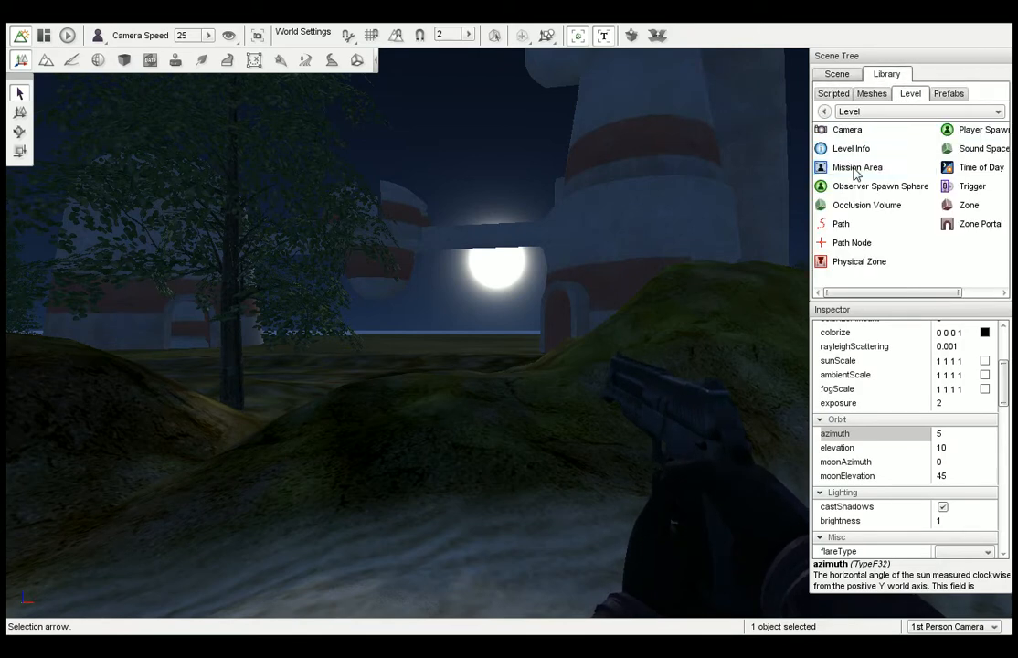
double_click(961, 172)
text(tim)
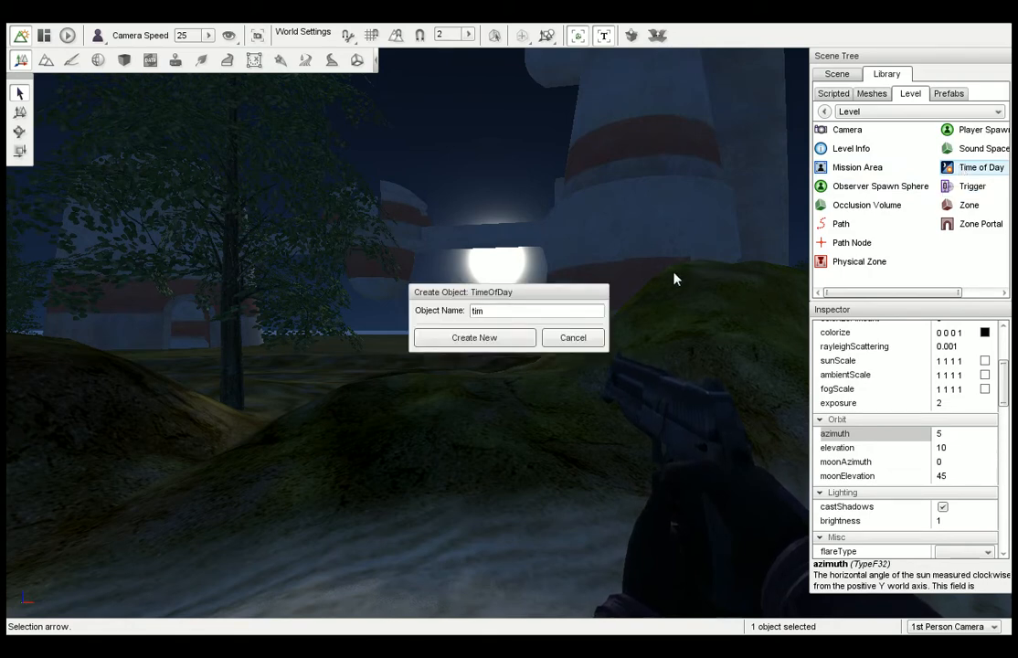
text(e1)
click(511, 340)
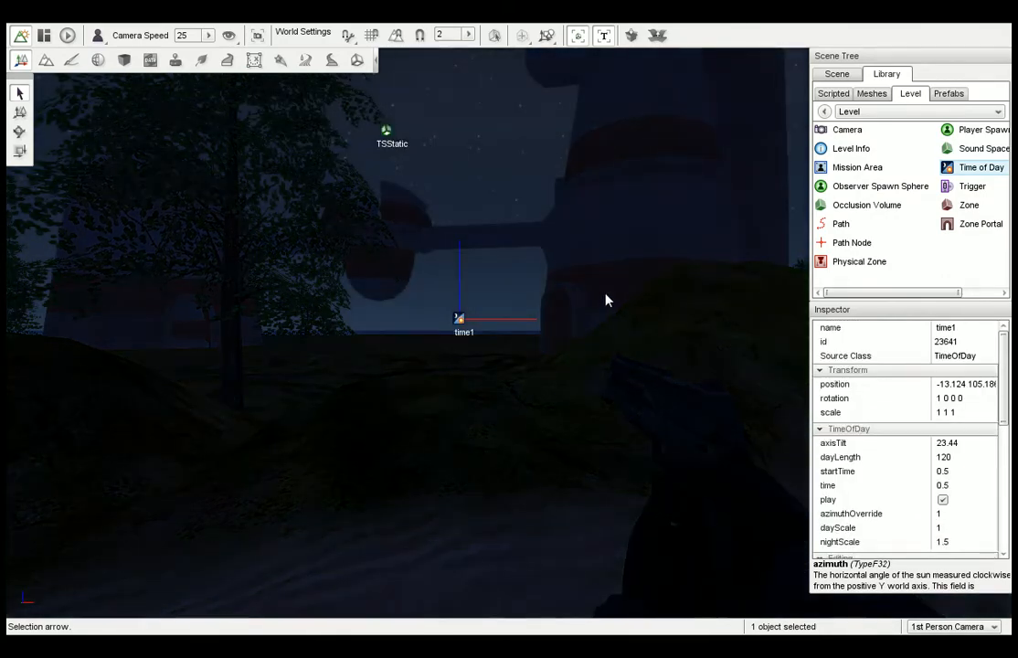
Walk through the level and look around to examine the sky and lighting under the time-of-day cycle.
mouse_move(600, 295)
right_down()
mouse_move(203, 296)
mouse_move(1006, 295)
mouse_move(9, 295)
right_up()
key(w)
key(s)
key(w)
key(w)
key(w)
key(w)
key(w)
key(w)
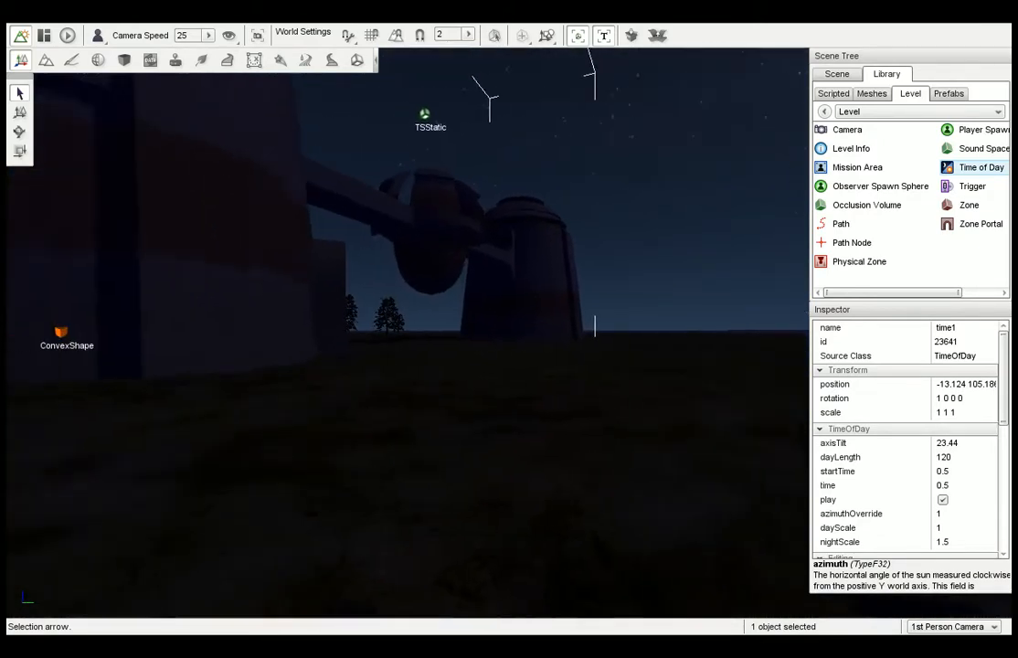
right_drag(566, 296, 601, 295)
Open the material selector for scattersky1's moonMat in its Night settings.
click(836, 74)
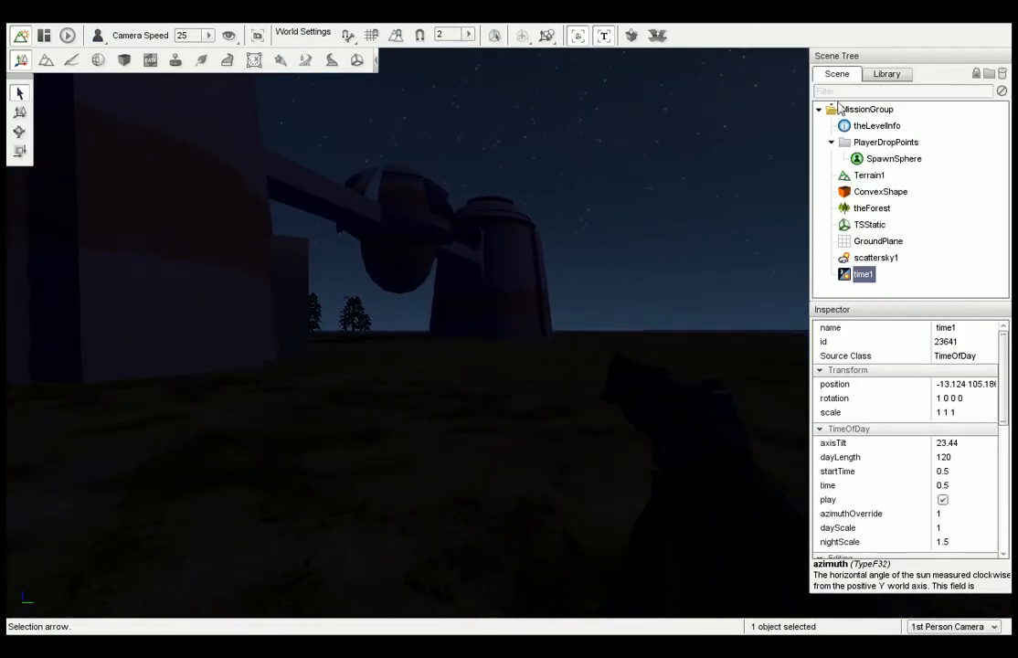
click(875, 259)
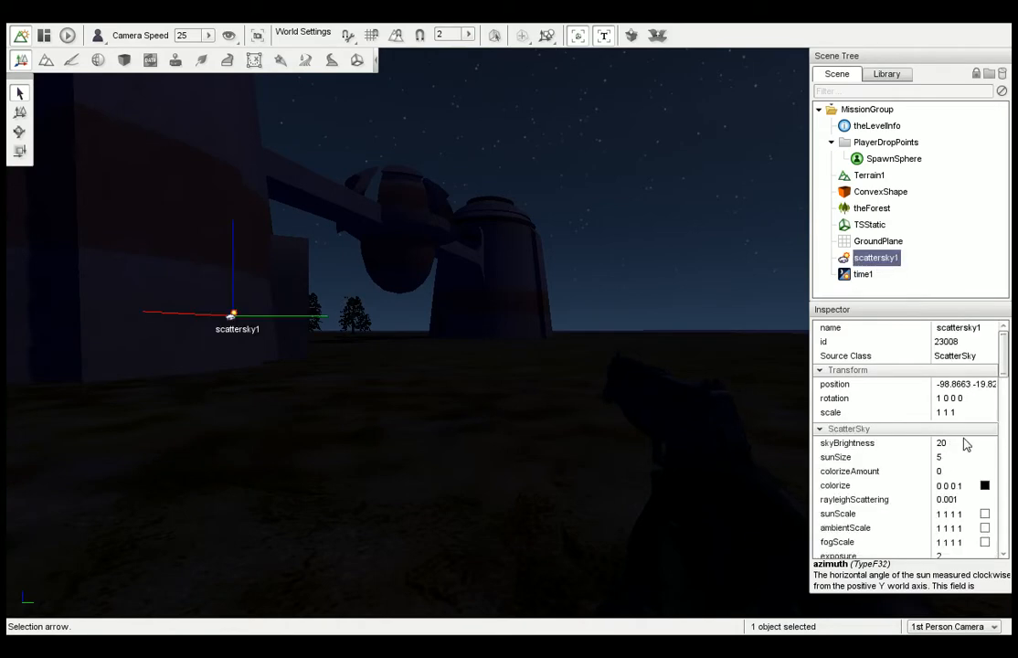
drag(1005, 371, 1003, 440)
click(985, 435)
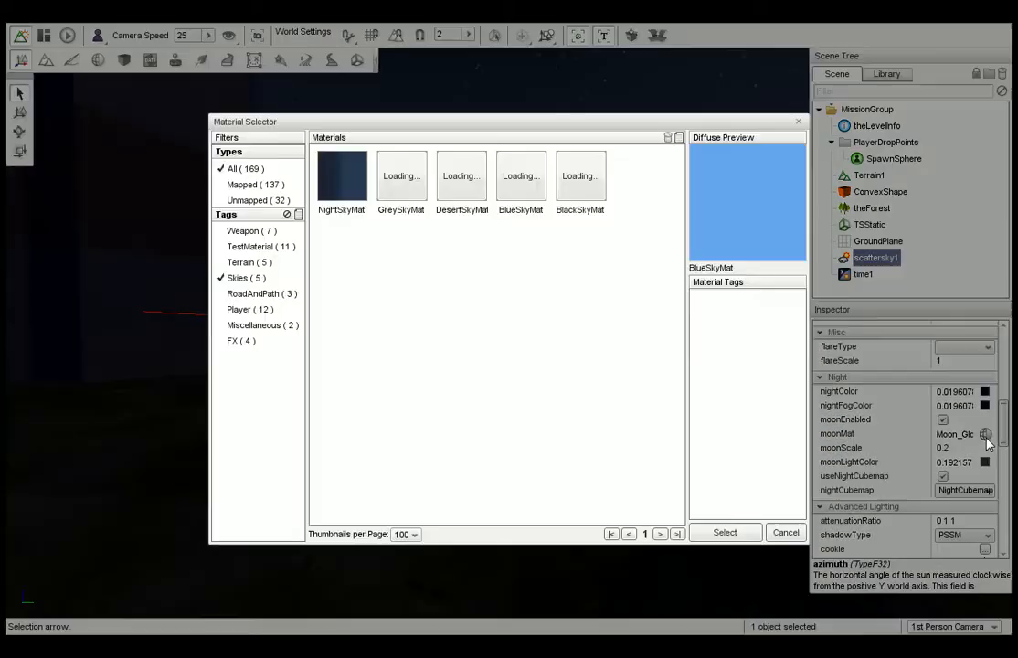
Look through the materials by the FX, Miscellaneous, Player, Weapon, TestMaterial and Skies tags for a moon material.
click(255, 326)
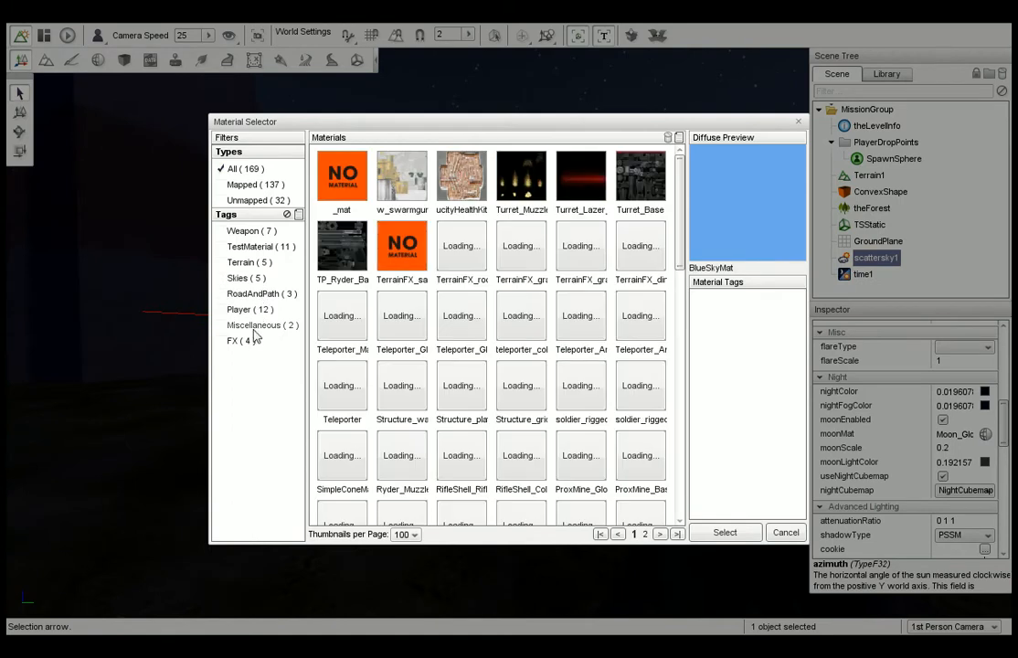
click(242, 340)
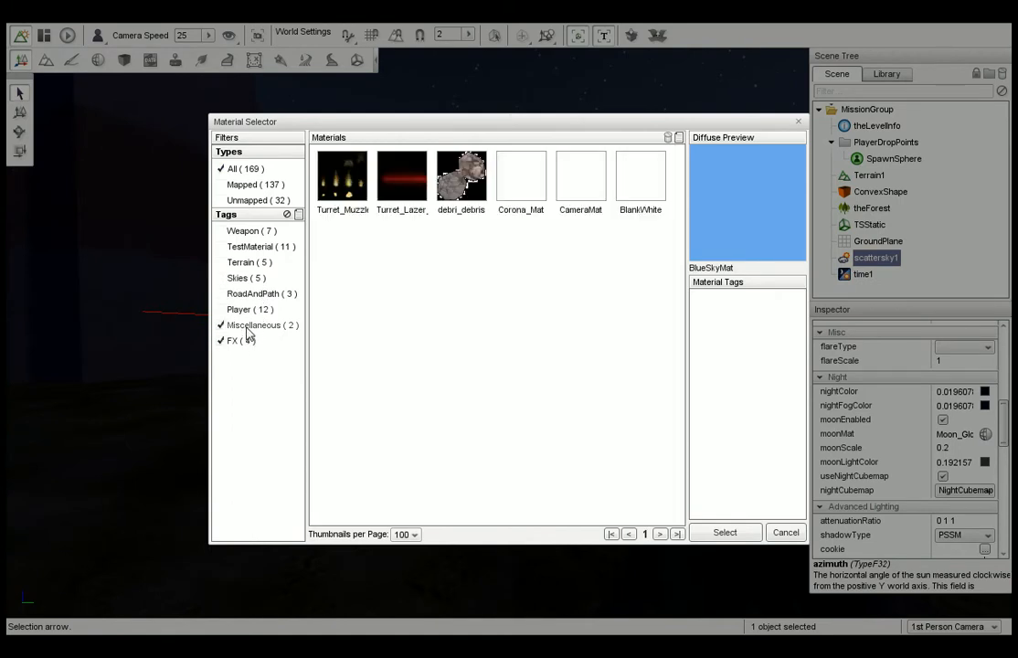
click(252, 326)
click(250, 312)
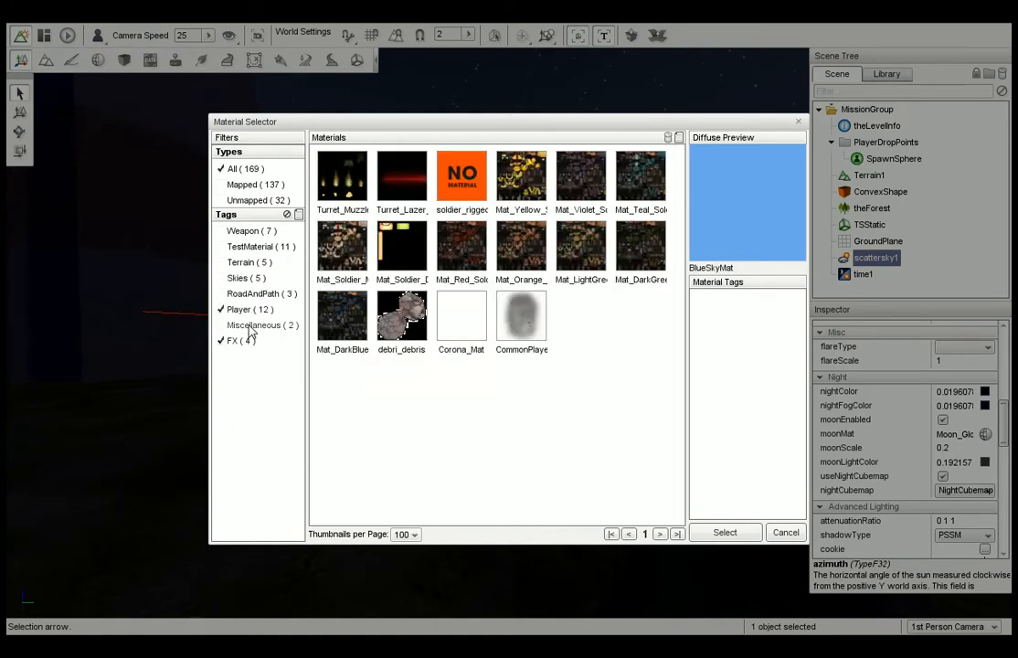
click(251, 310)
click(262, 234)
click(263, 235)
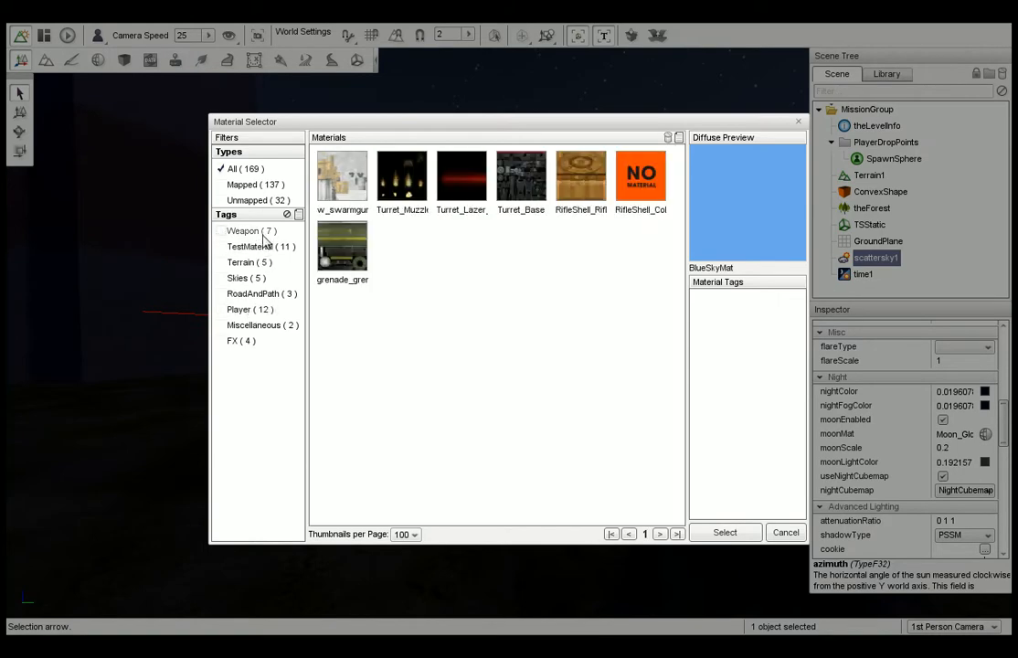
click(266, 248)
click(265, 248)
click(256, 278)
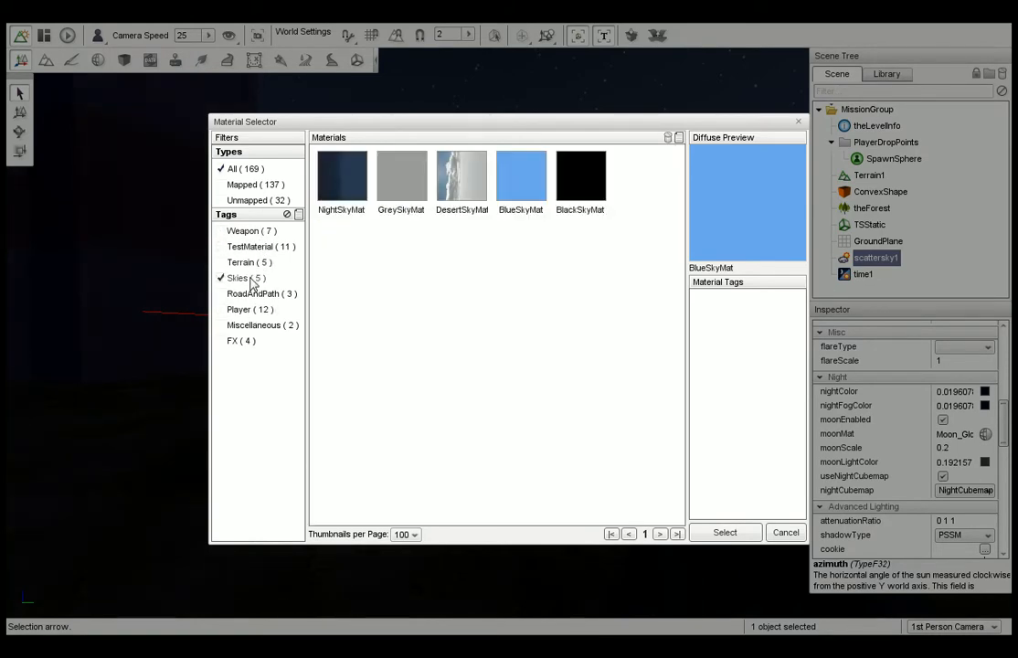
Clear the Skies filter and assign the Moon_Glow material as scattersky1's moonMat.
click(255, 276)
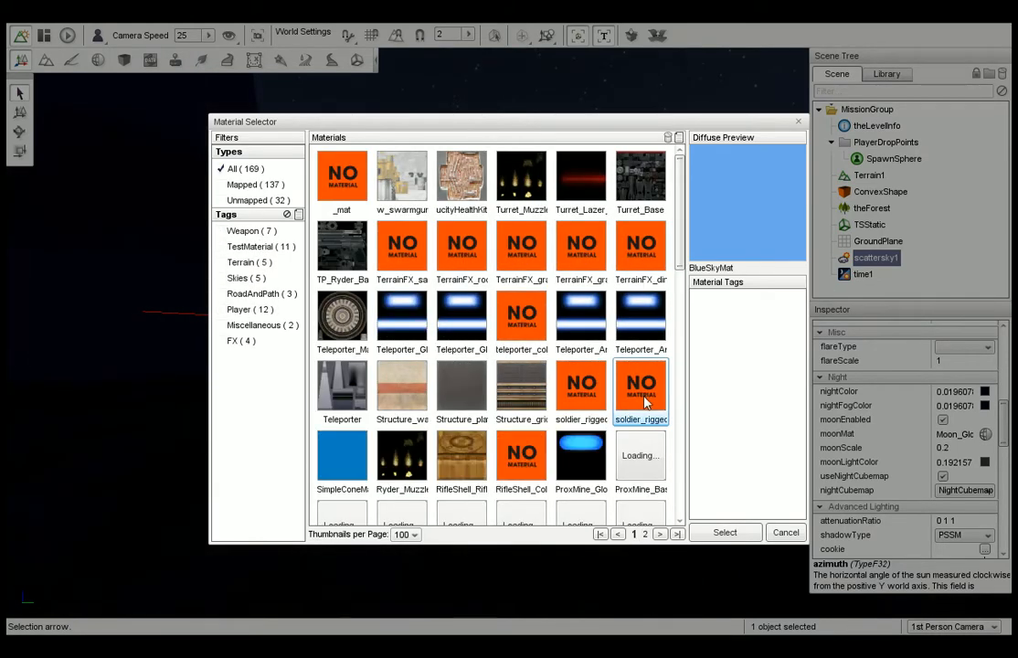
scroll(640, 274, down, 5)
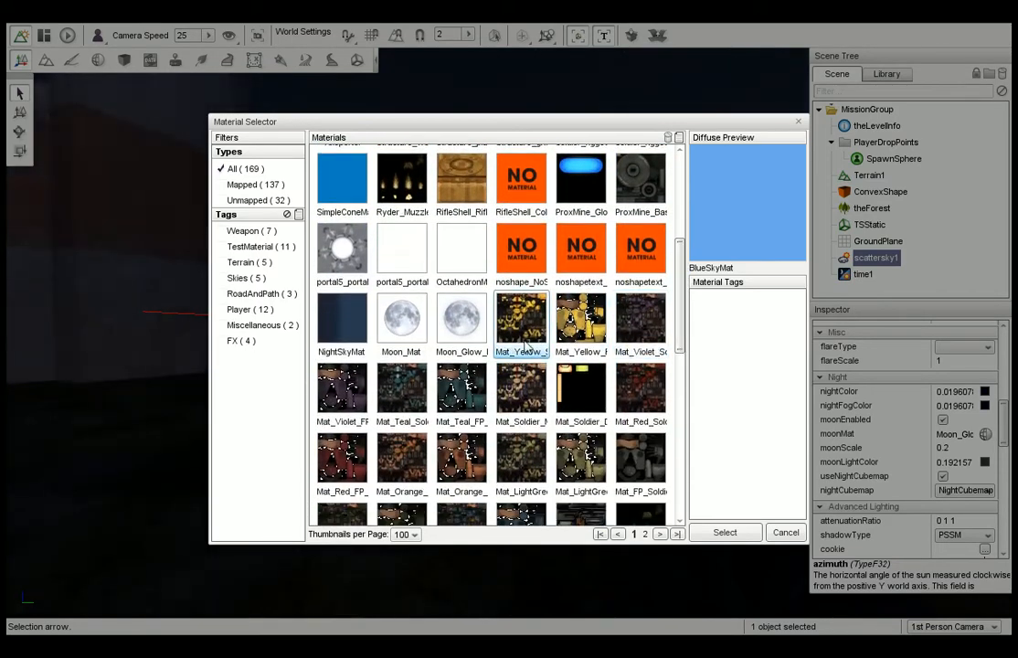
click(483, 331)
click(738, 536)
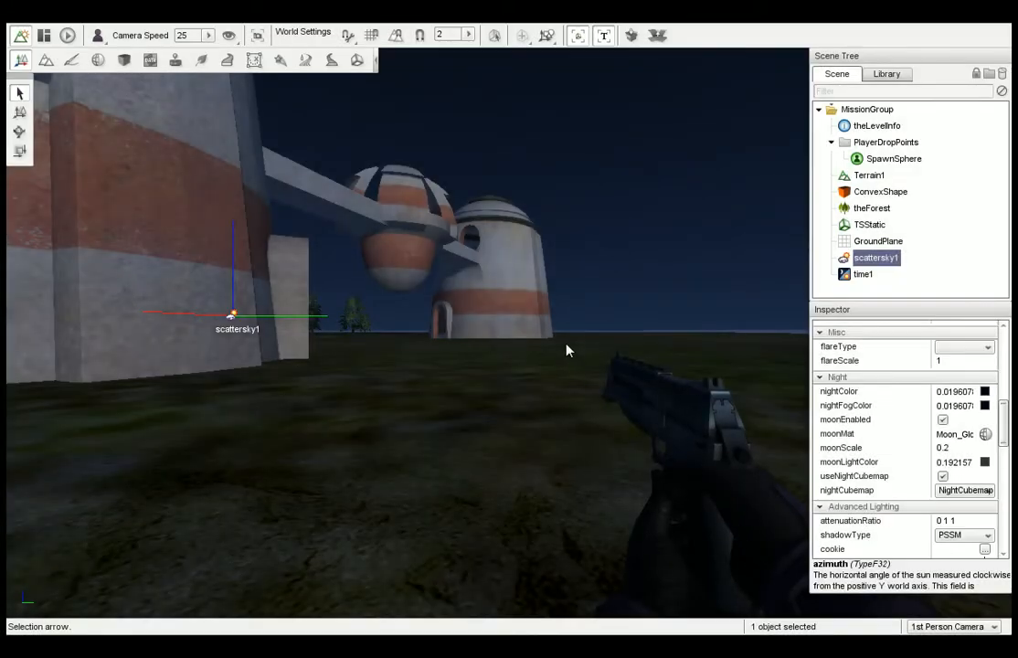
Play the level to examine the Moon_Glow moon in the night sky, and return to the World Editor.
right_drag(567, 349, 547, 327)
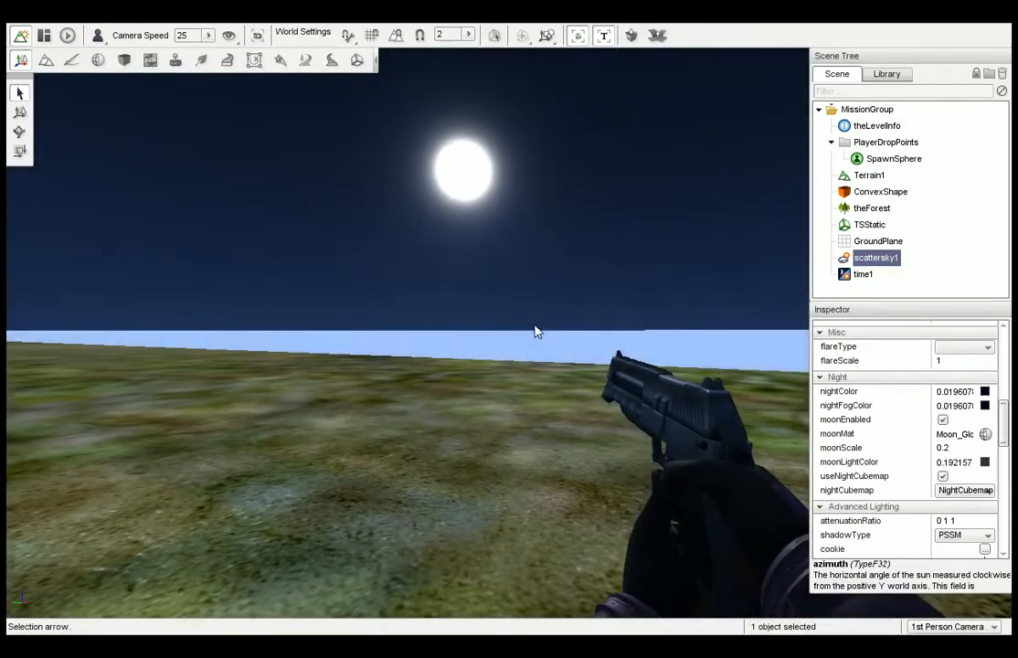
click(70, 35)
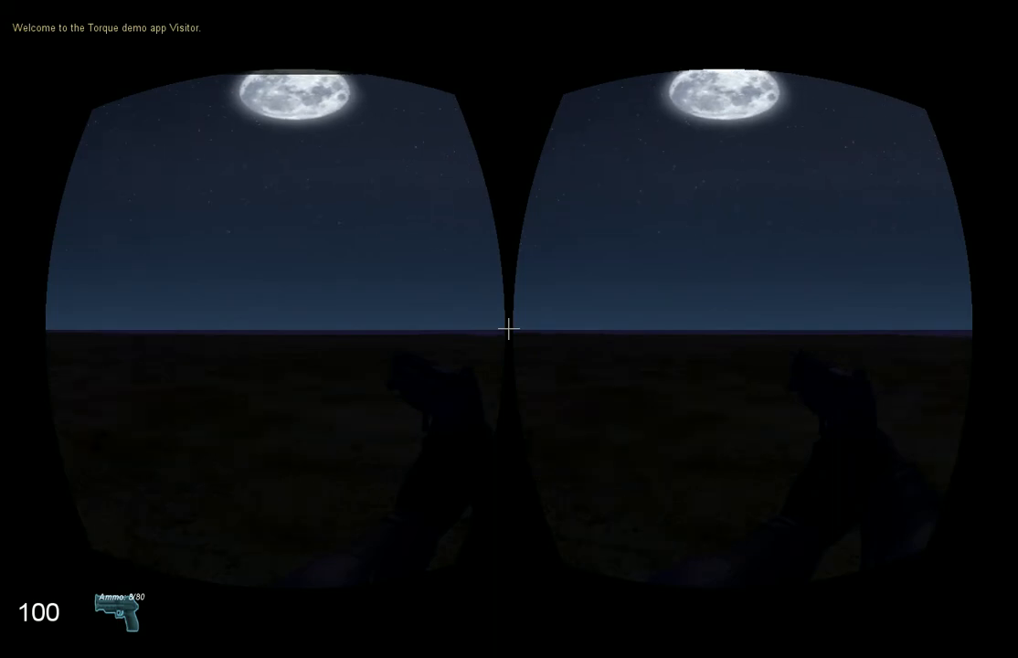
key(F11)
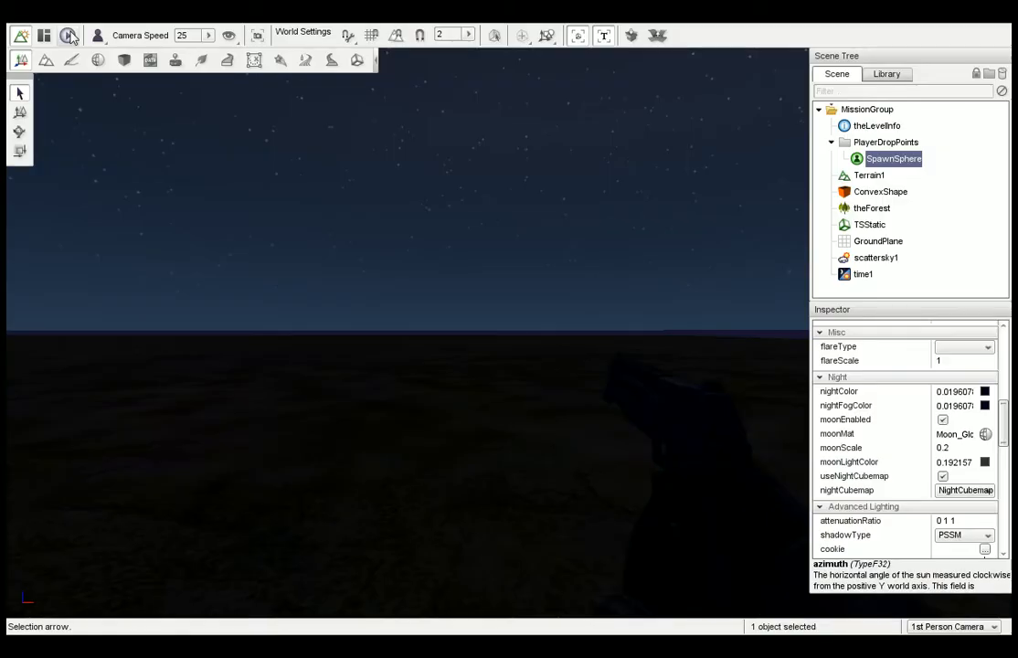
right_drag(404, 209, 296, 209)
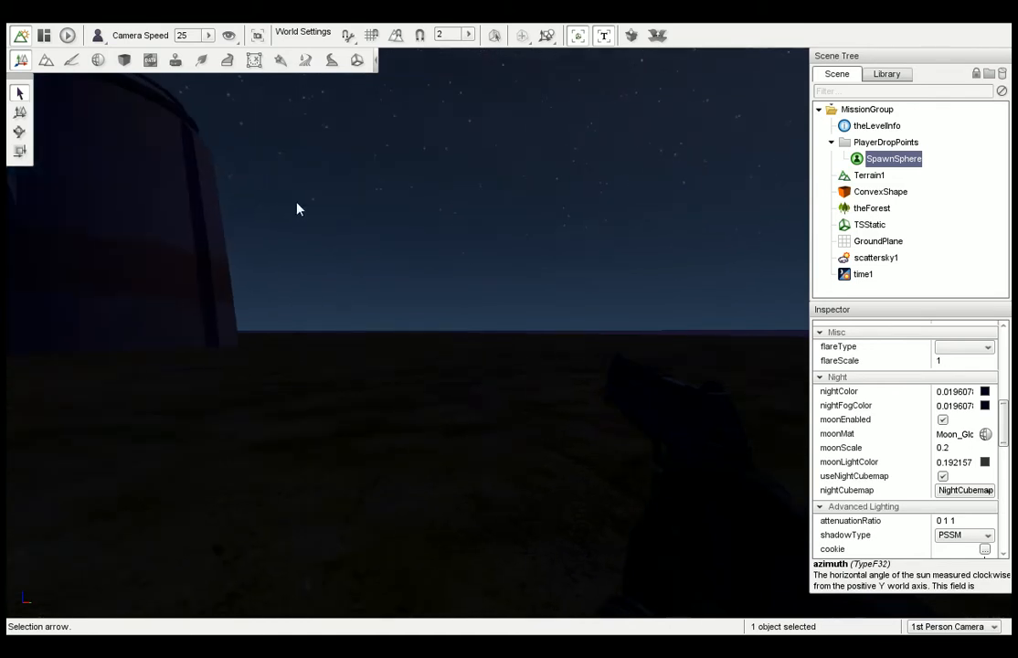
Select time1 and examine its dayLength, startTime and nightScale settings while looking around at the sky.
click(861, 274)
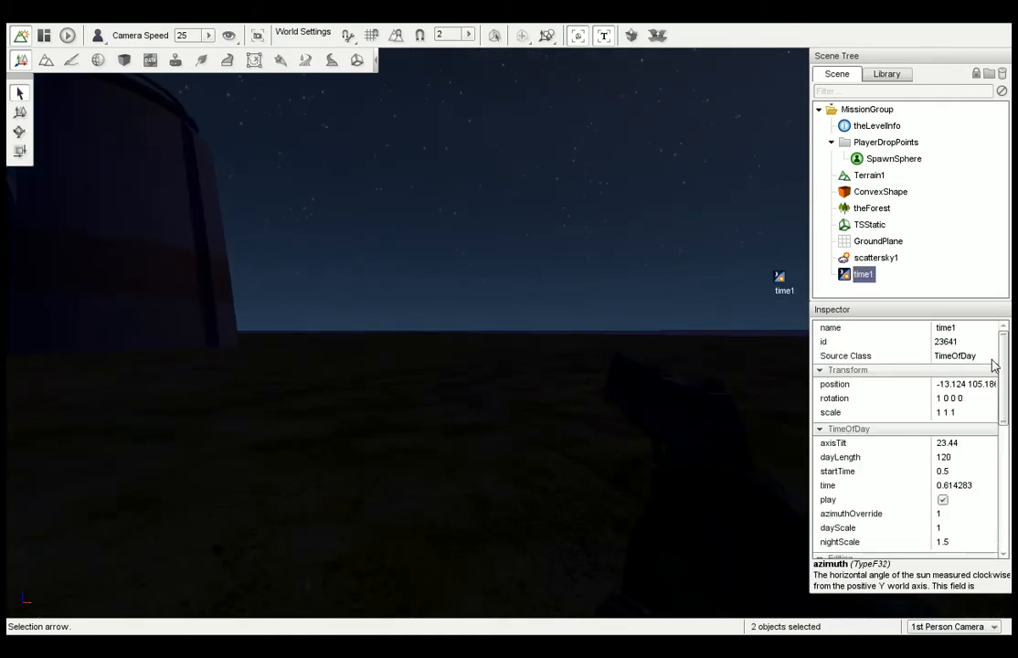
scroll(884, 406, down, 3)
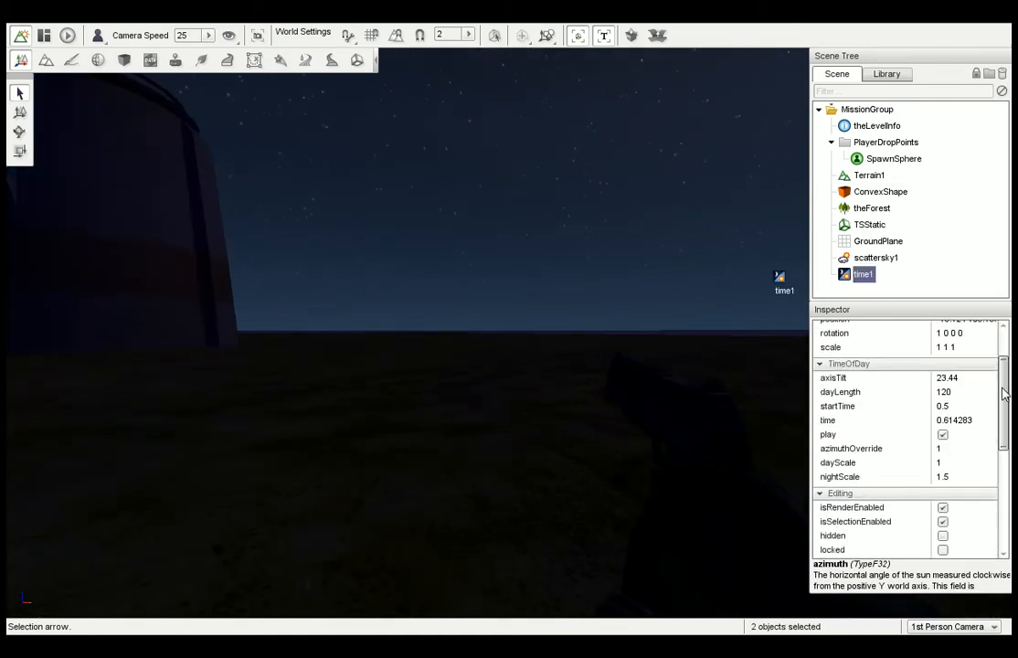
click(958, 384)
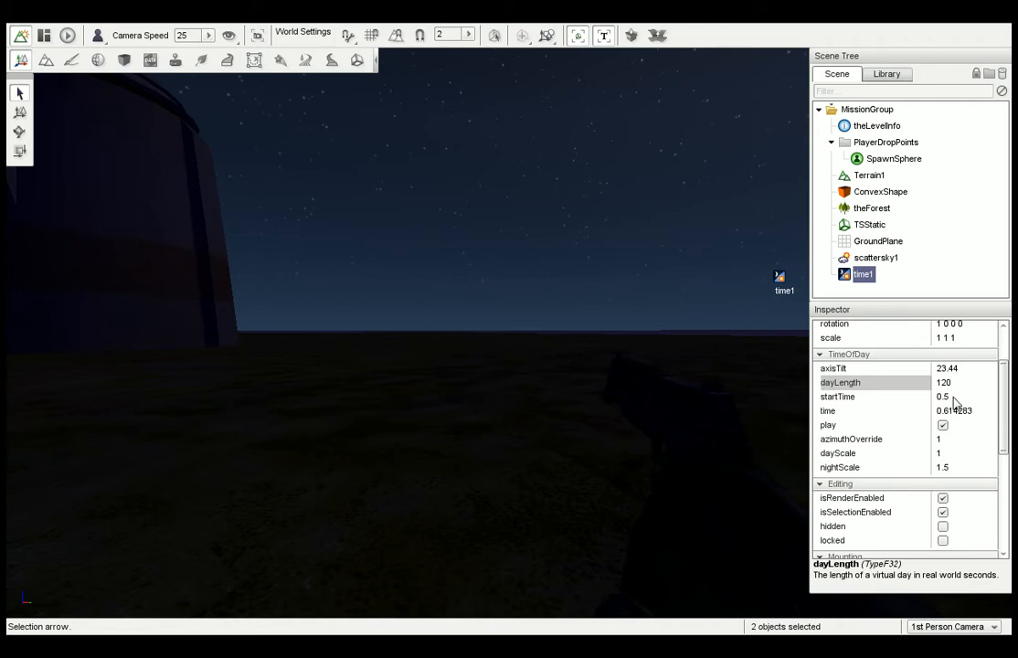
click(954, 399)
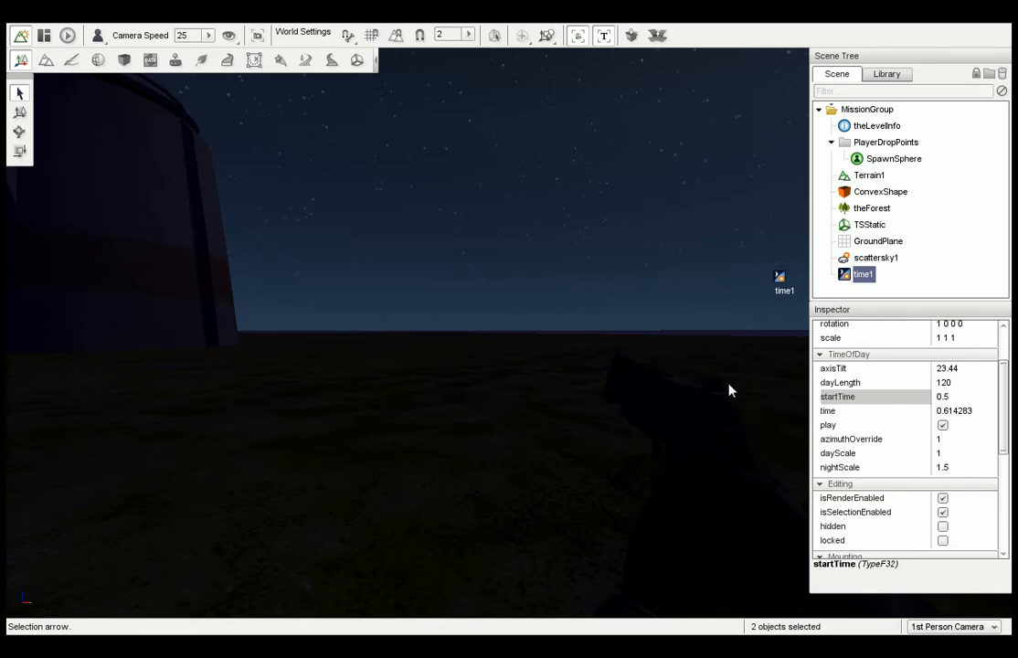
mouse_move(729, 390)
right_down()
mouse_move(905, 391)
mouse_move(575, 390)
mouse_move(749, 391)
right_up()
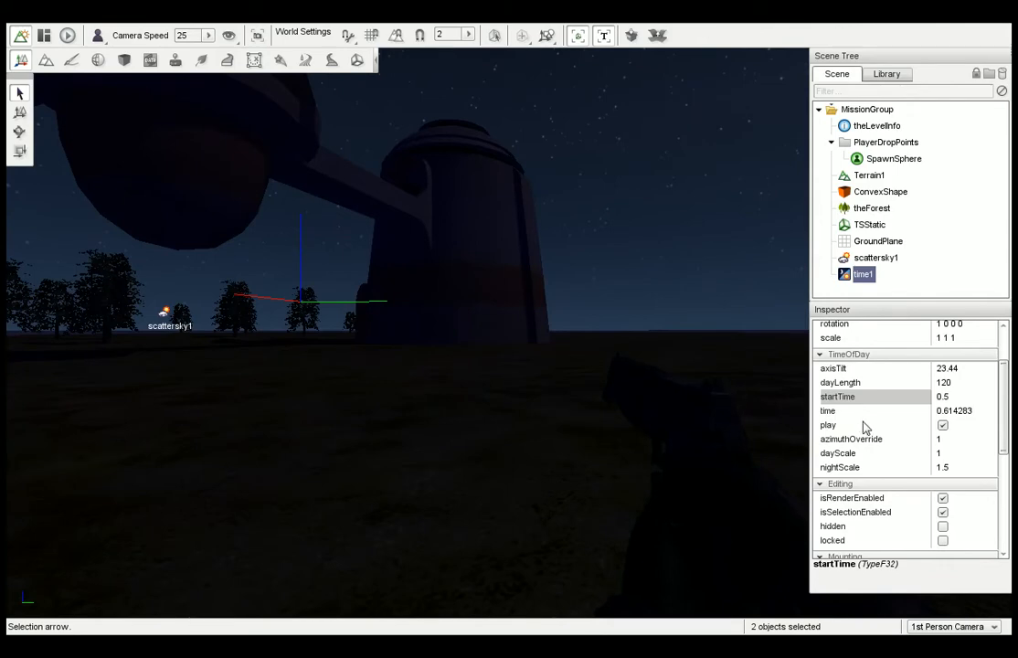
click(956, 467)
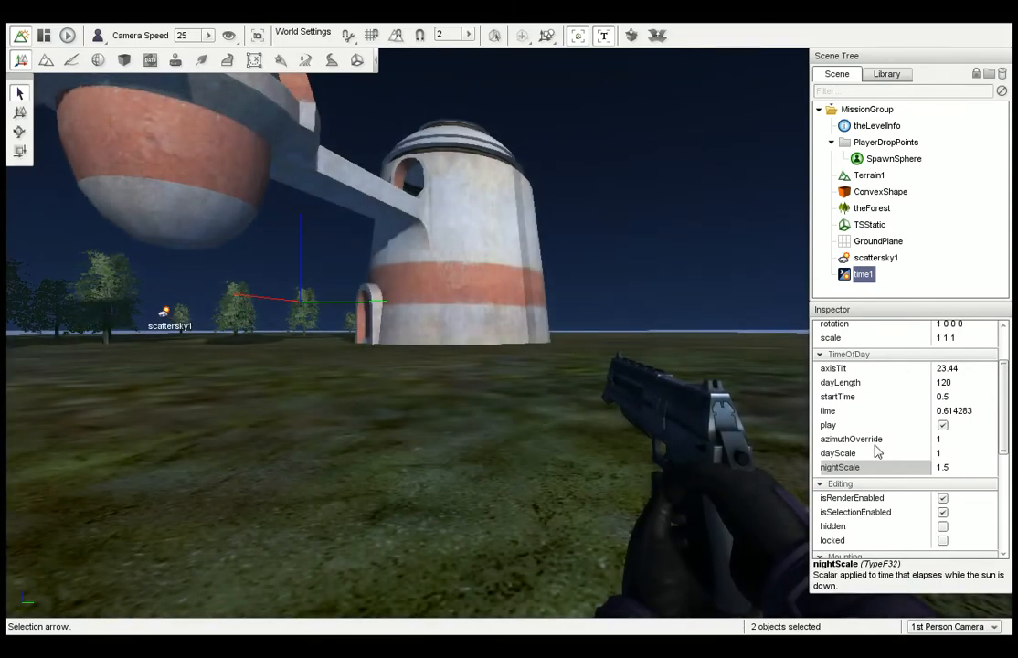
right_drag(639, 393, 804, 392)
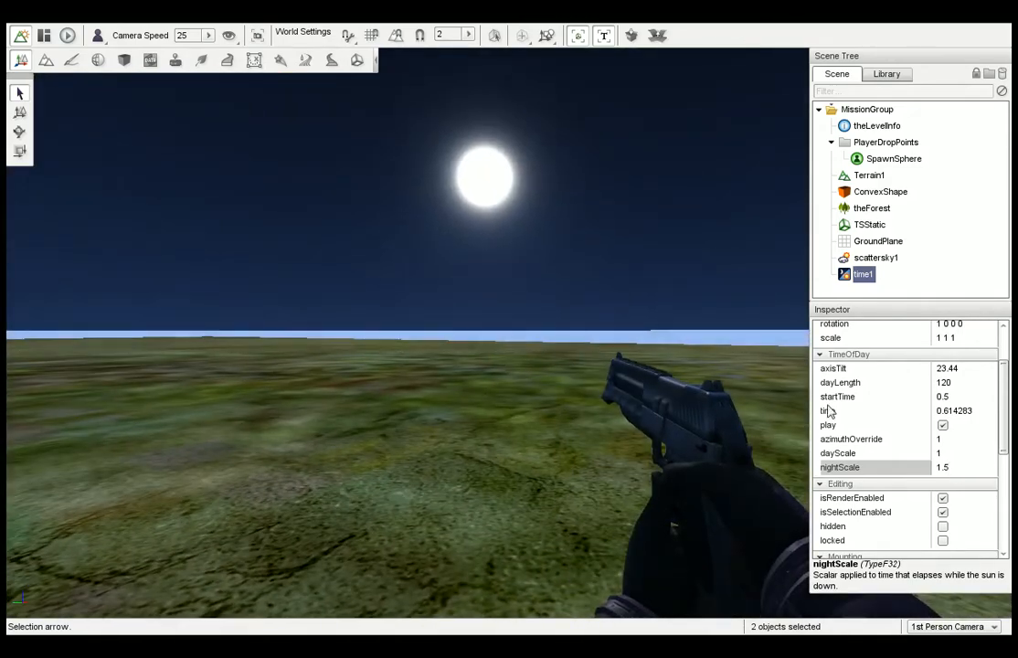
Pause time1's day cycle, set its dayLength to 500 and try the play option with the longer day.
click(943, 426)
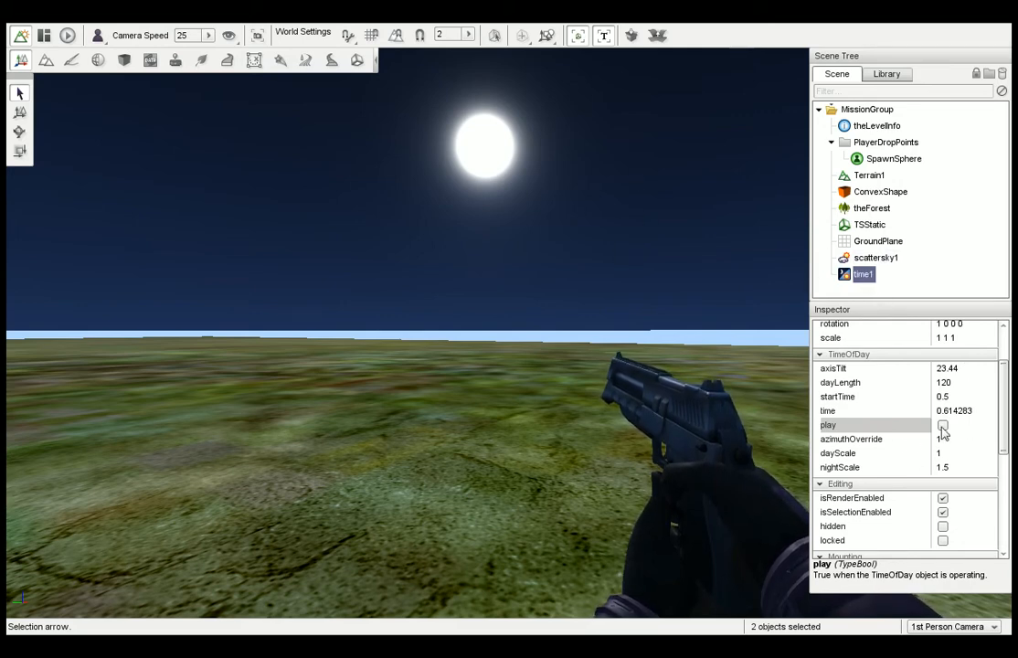
mouse_move(1003, 416)
mouse_down()
mouse_move(1002, 389)
mouse_move(1002, 402)
mouse_up()
click(947, 459)
click(946, 459)
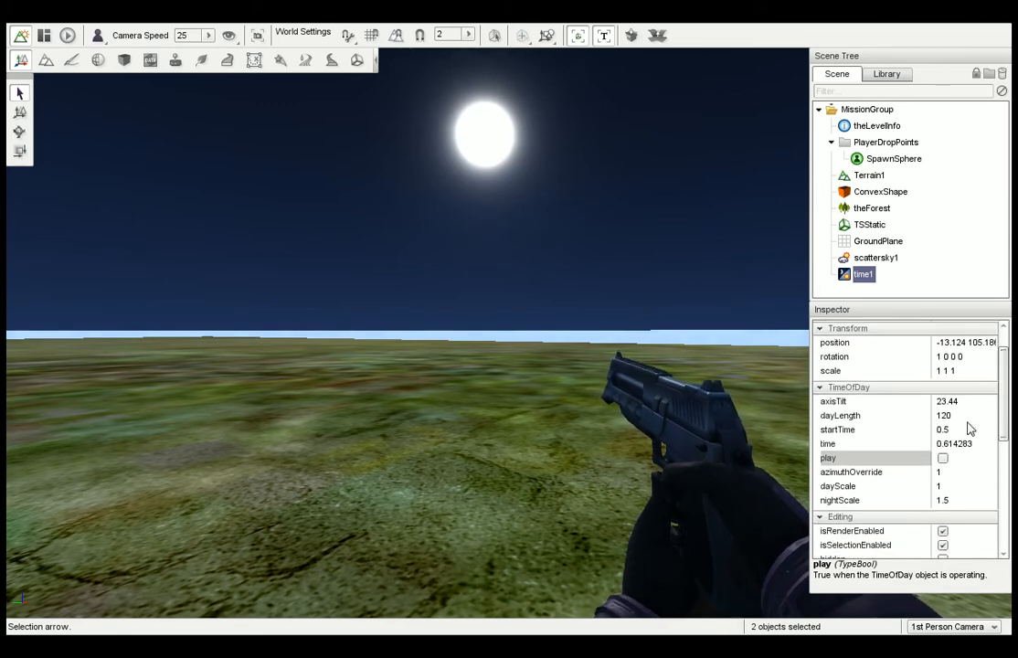
click(885, 416)
text(5)
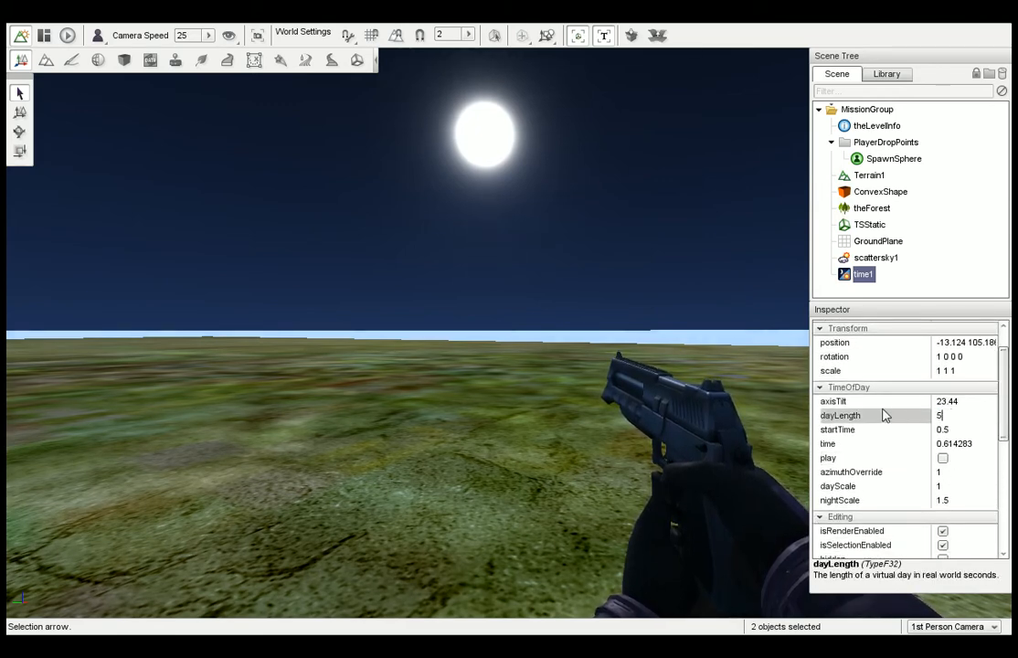
text(00)
click(943, 459)
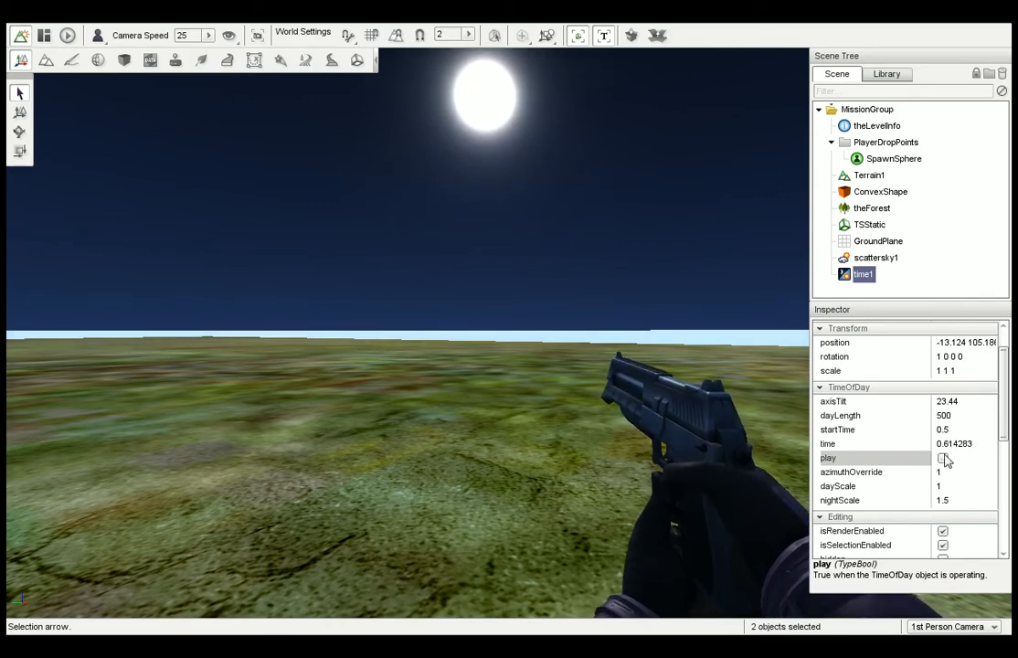
Set time1's dayLength to 60 and turn its play option on.
click(924, 416)
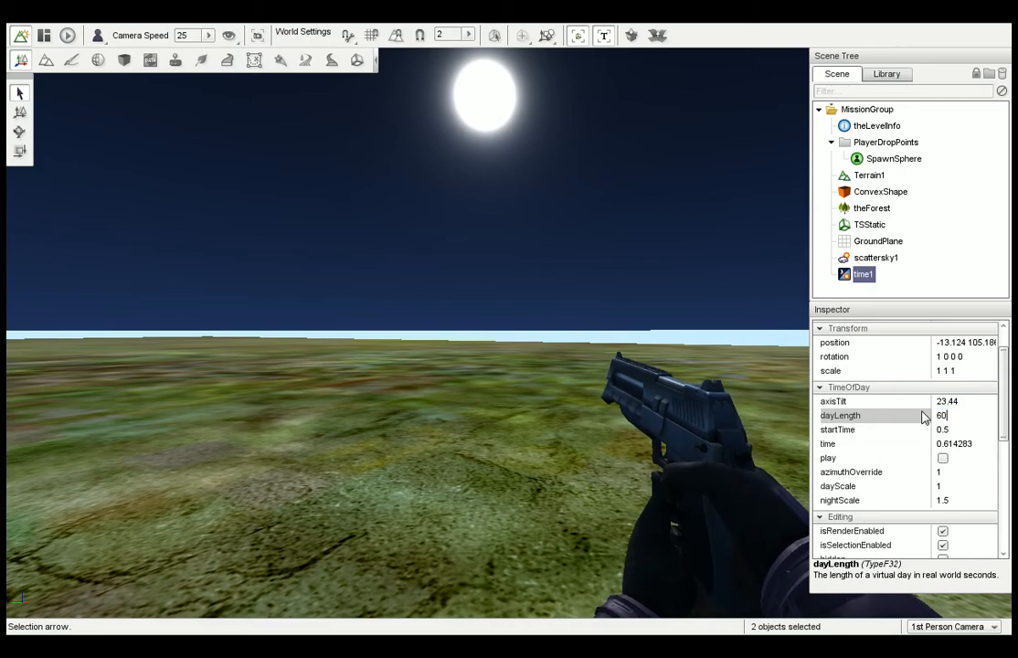
click(942, 458)
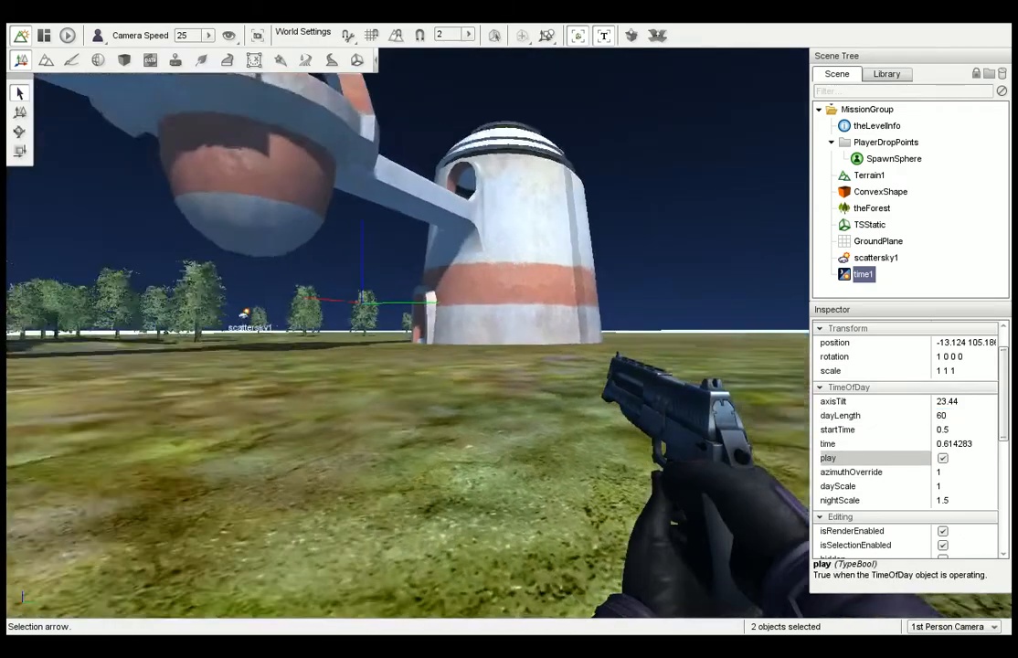
Walk and look around the buildings and trees to watch the day cycle until night, and turn off time1's play option.
right_drag(509, 329, 85, 329)
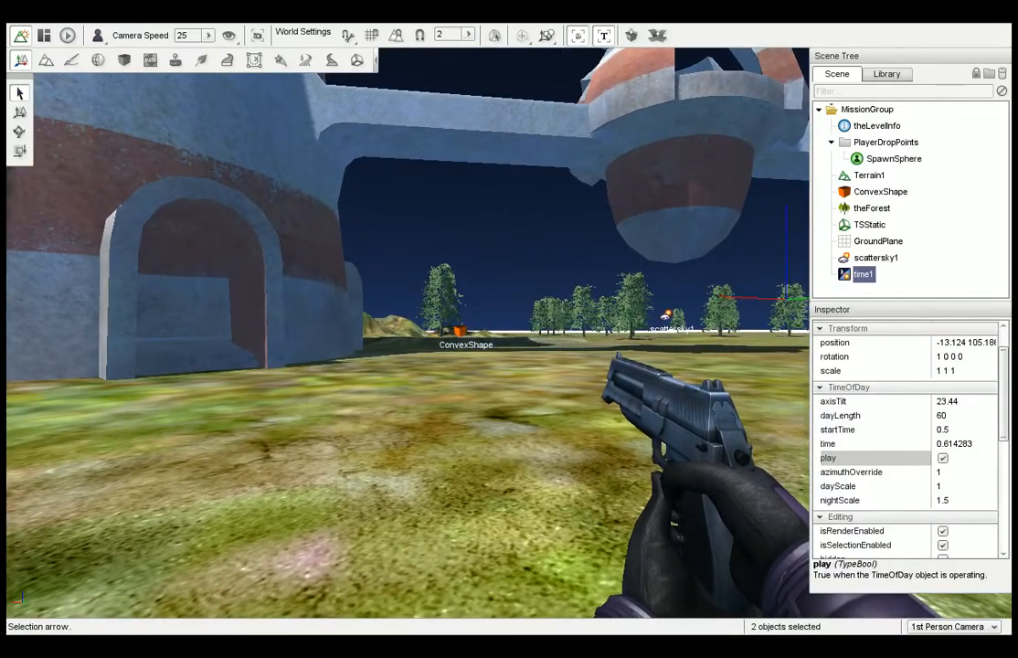
right_drag(509, 329, 478, 329)
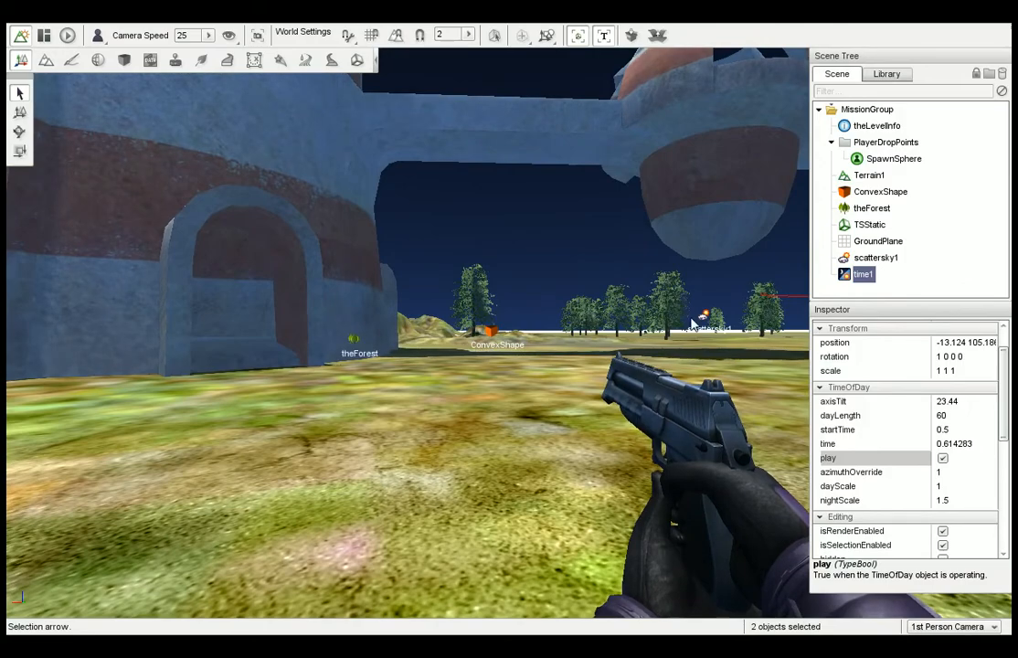
right_drag(691, 316, 577, 316)
key(w)
key(d)
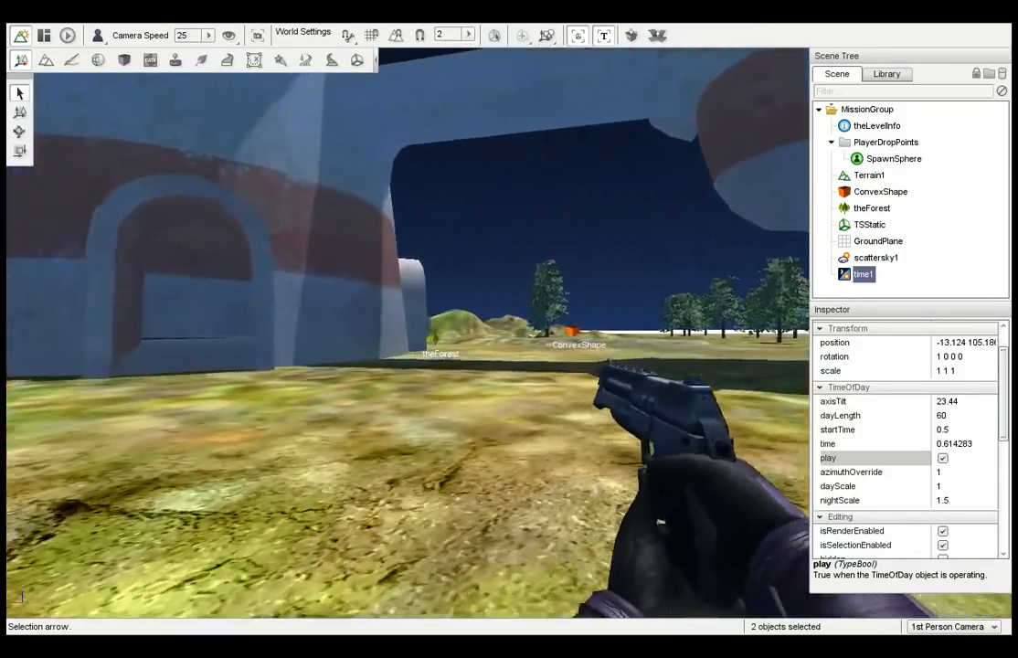
key(w)
key(d)
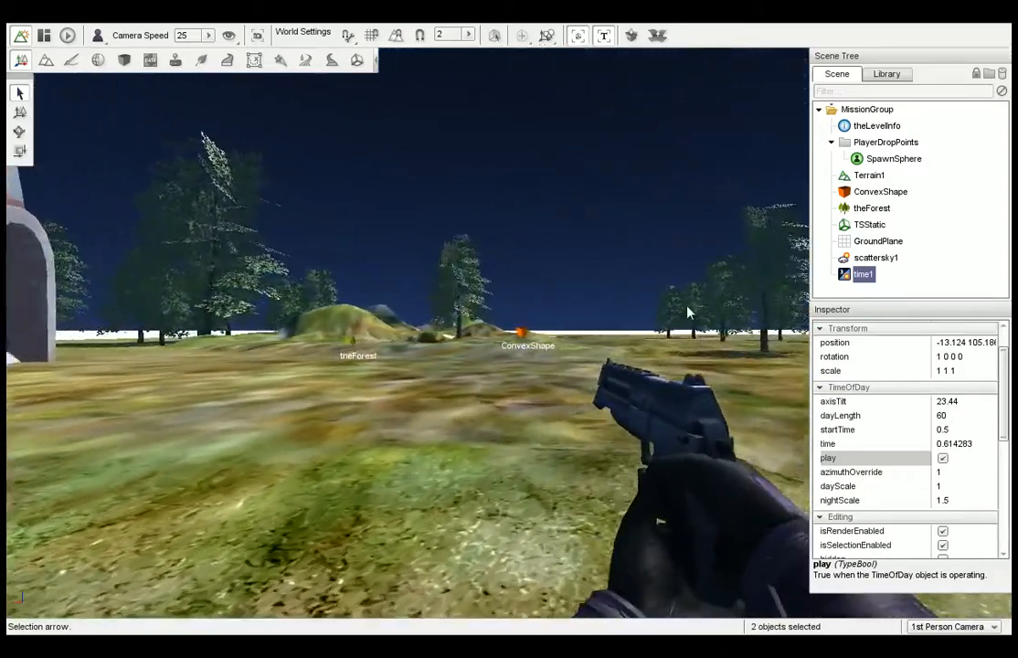
right_drag(687, 312, 763, 313)
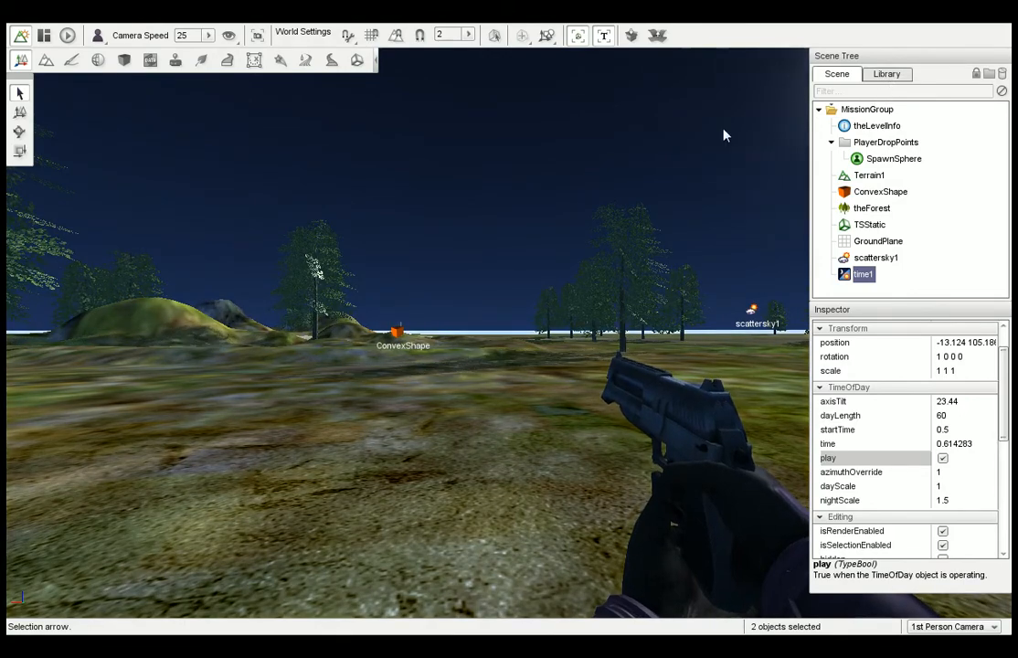
right_drag(724, 135, 797, 131)
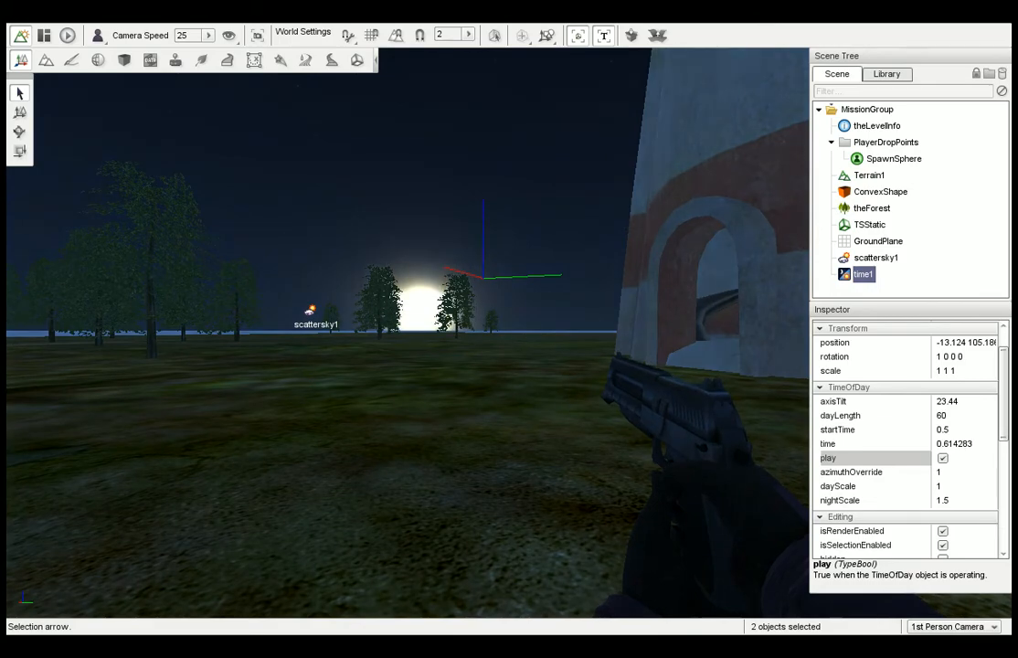
mouse_move(407, 329)
right_down()
mouse_move(682, 329)
mouse_move(347, 329)
right_up()
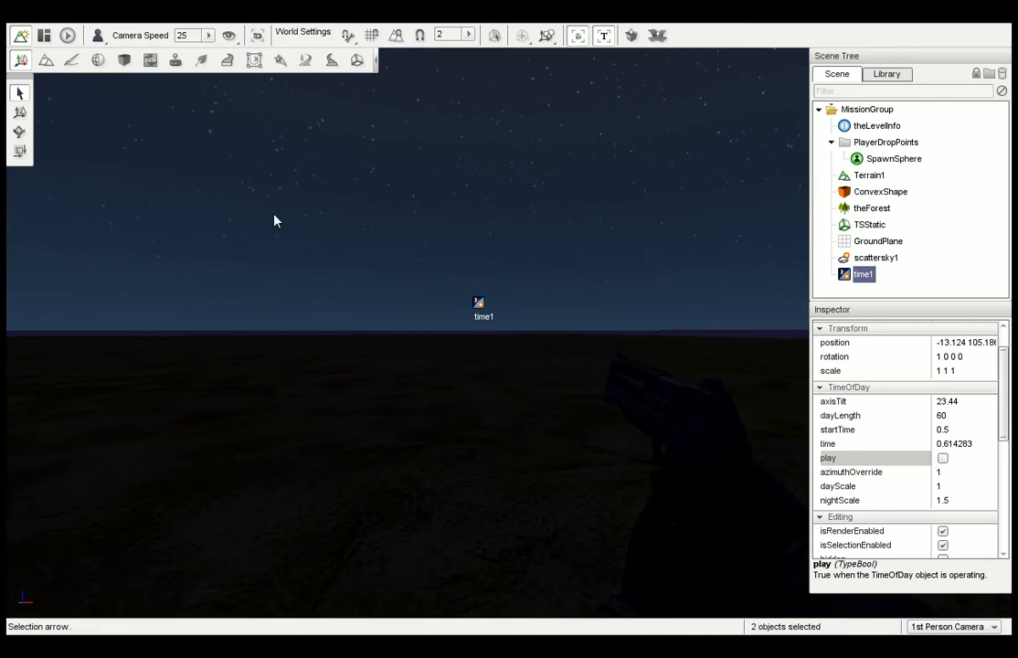
Play the level, walk past the hills and buildings to examine the night lighting and moon, and return to the World Editor.
key(F11)
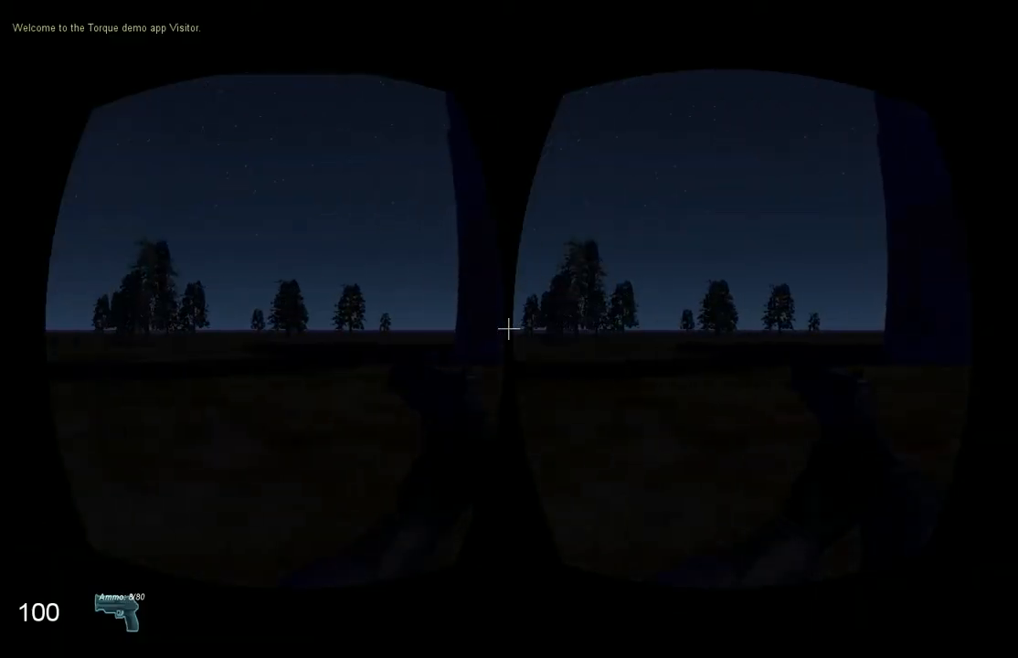
key(w)
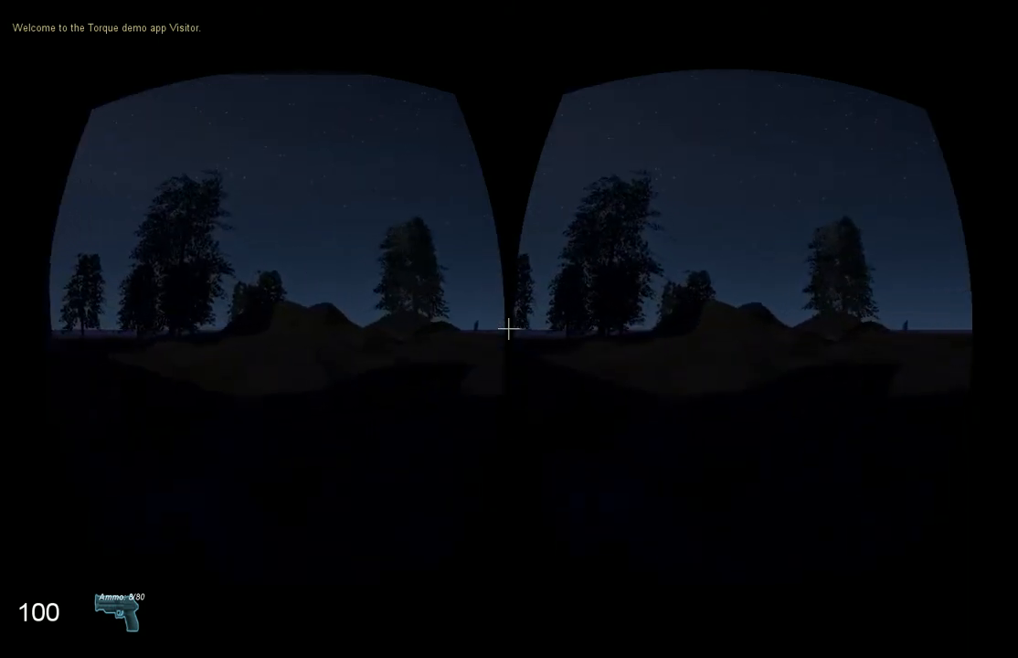
key(w)
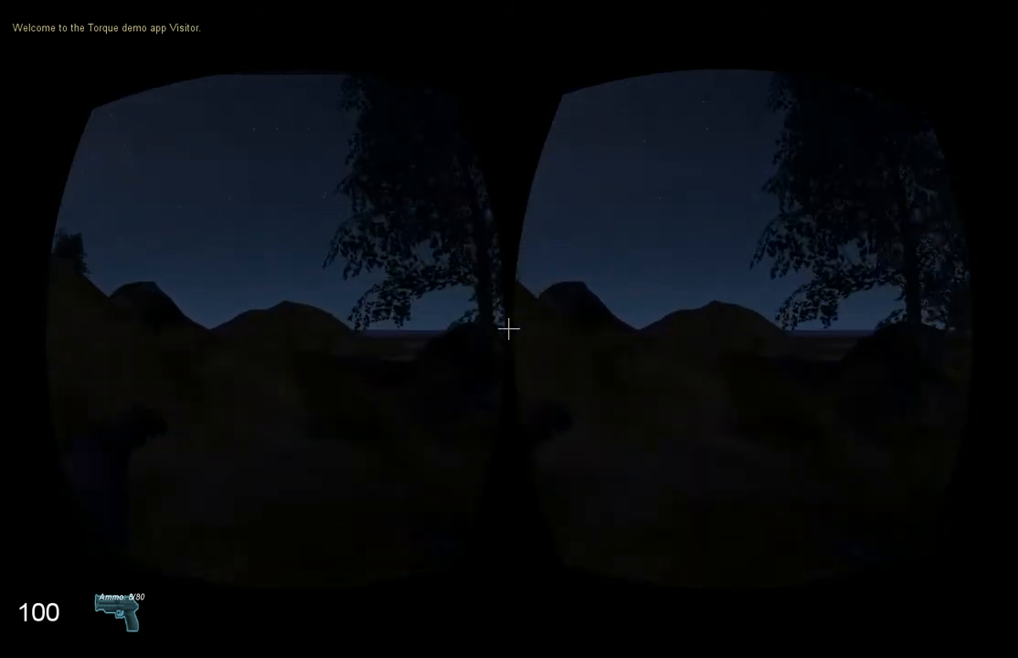
key(w)
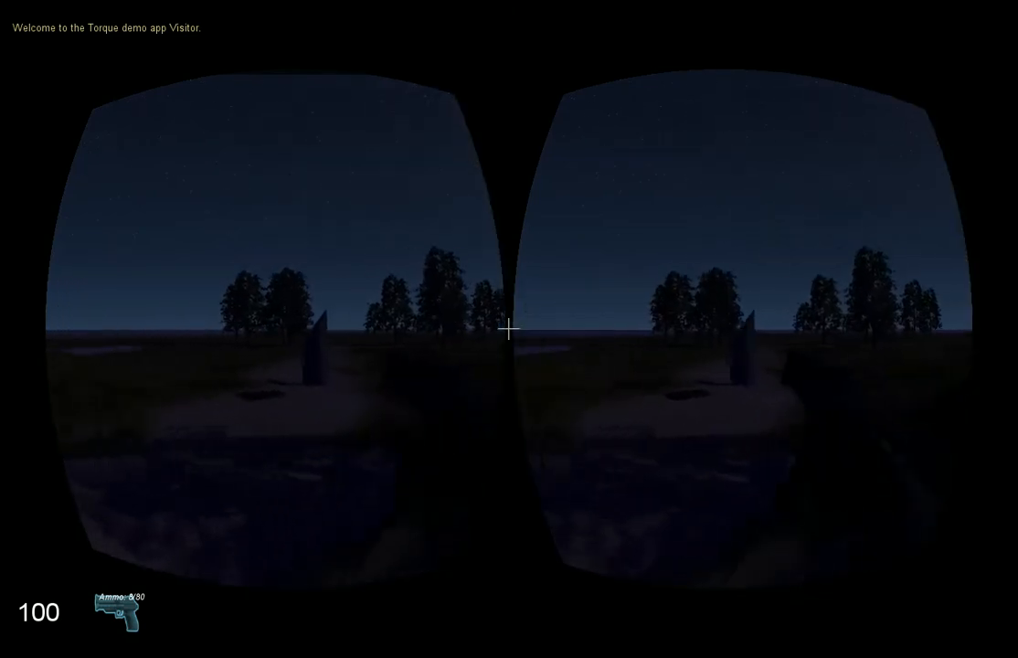
key(w)
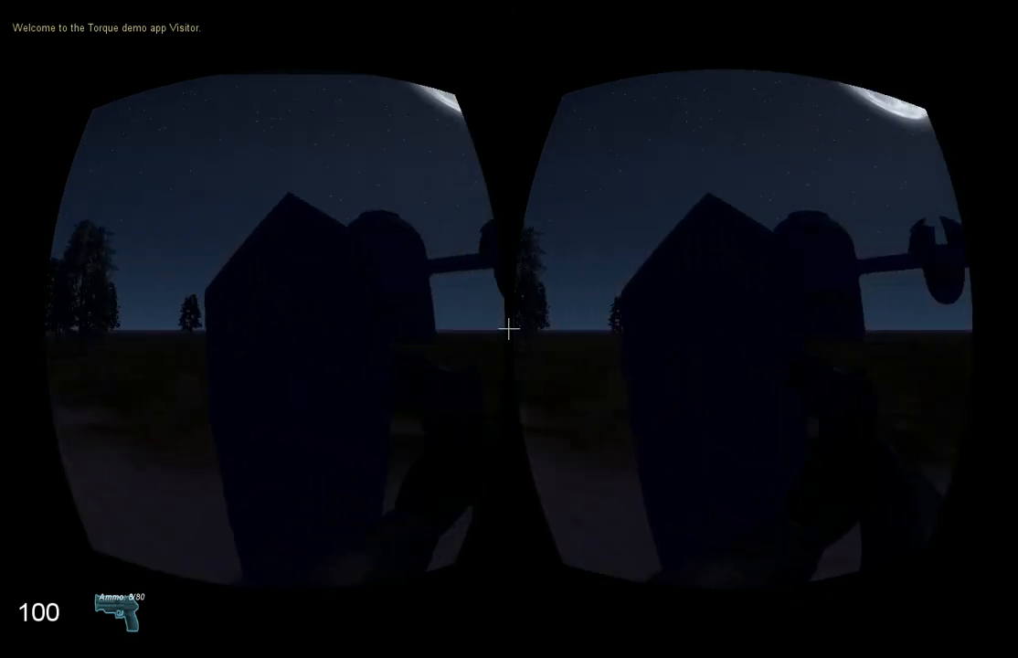
click(509, 329)
key(w)
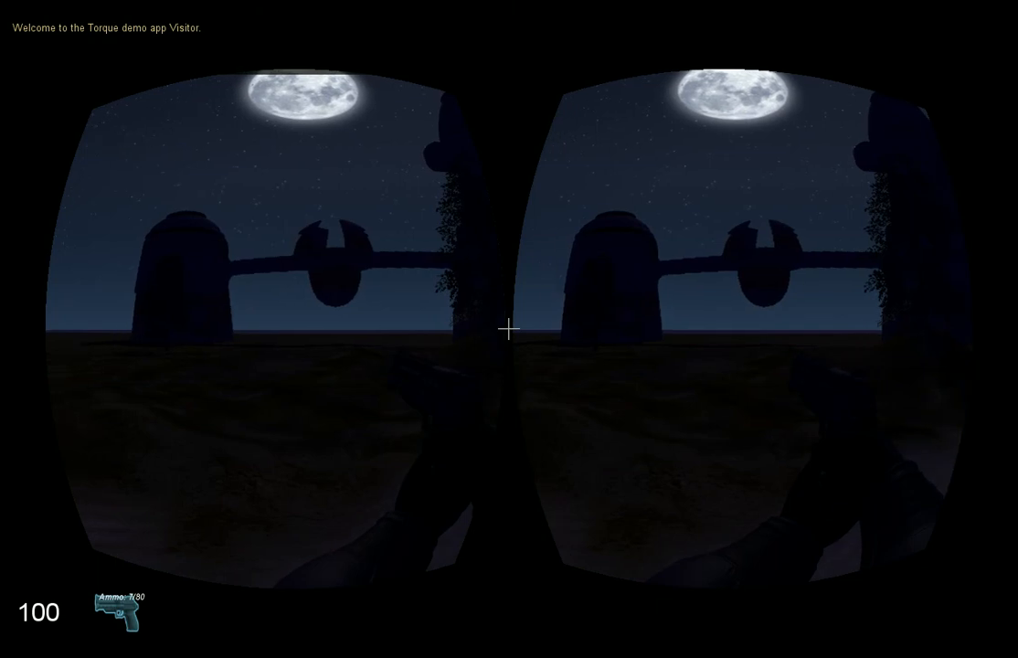
key(F11)
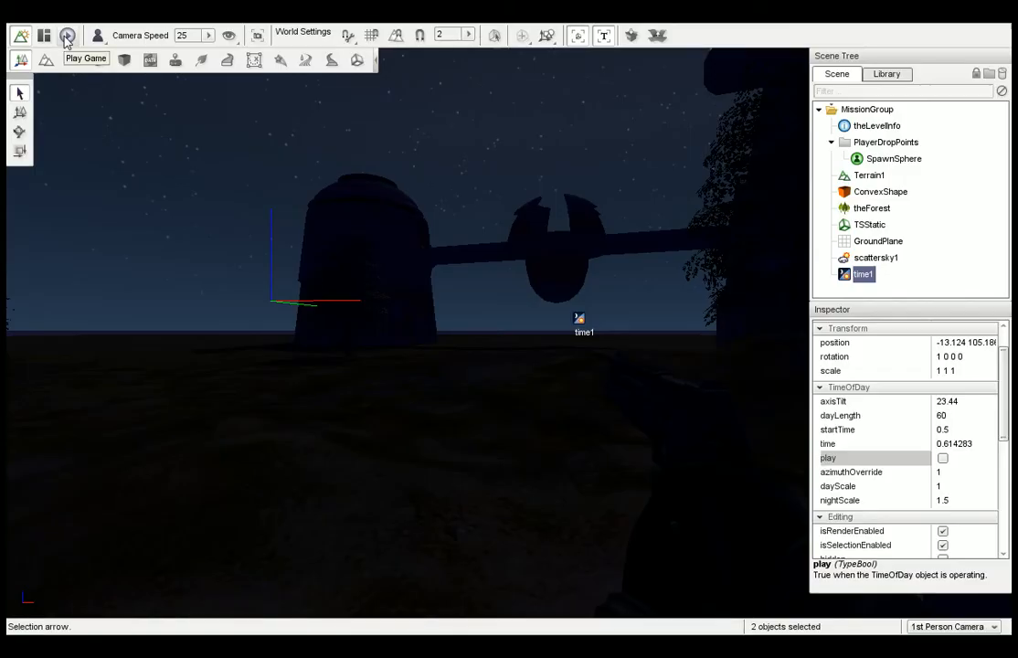